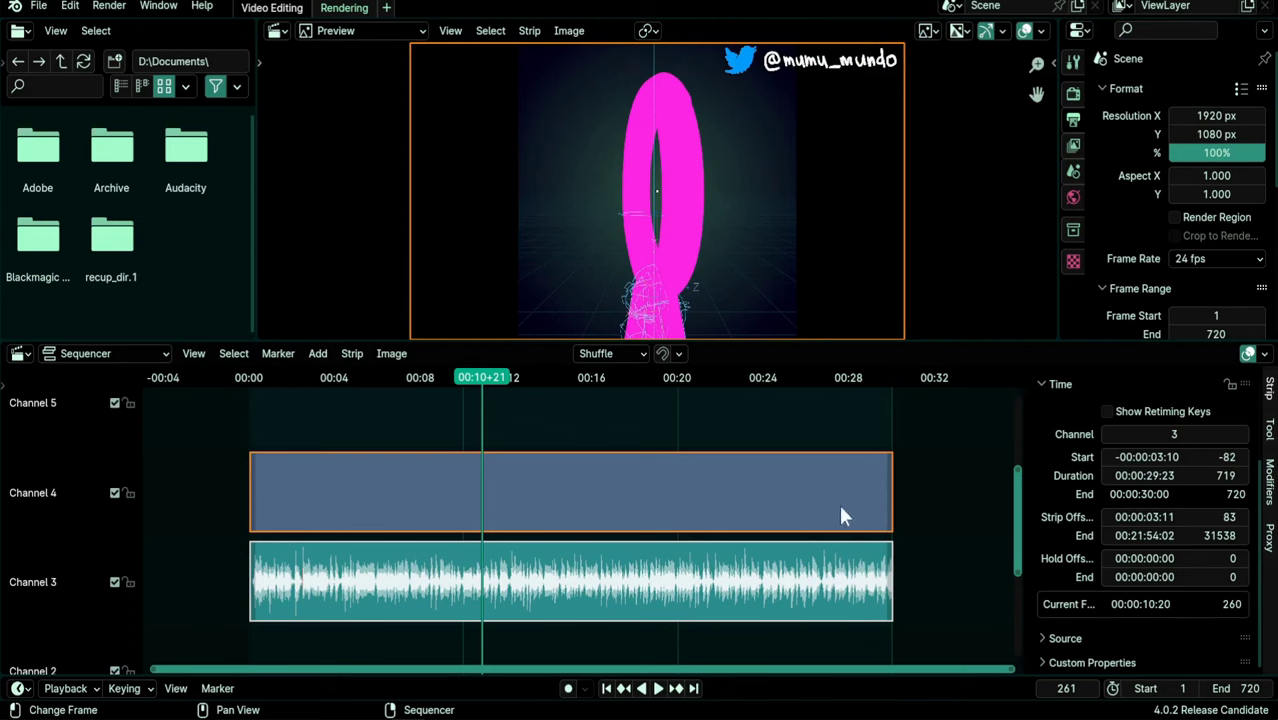
# - Select the channel 4 video strip and toggle its Time settings panel closed and open
pyautogui.click(734, 490)
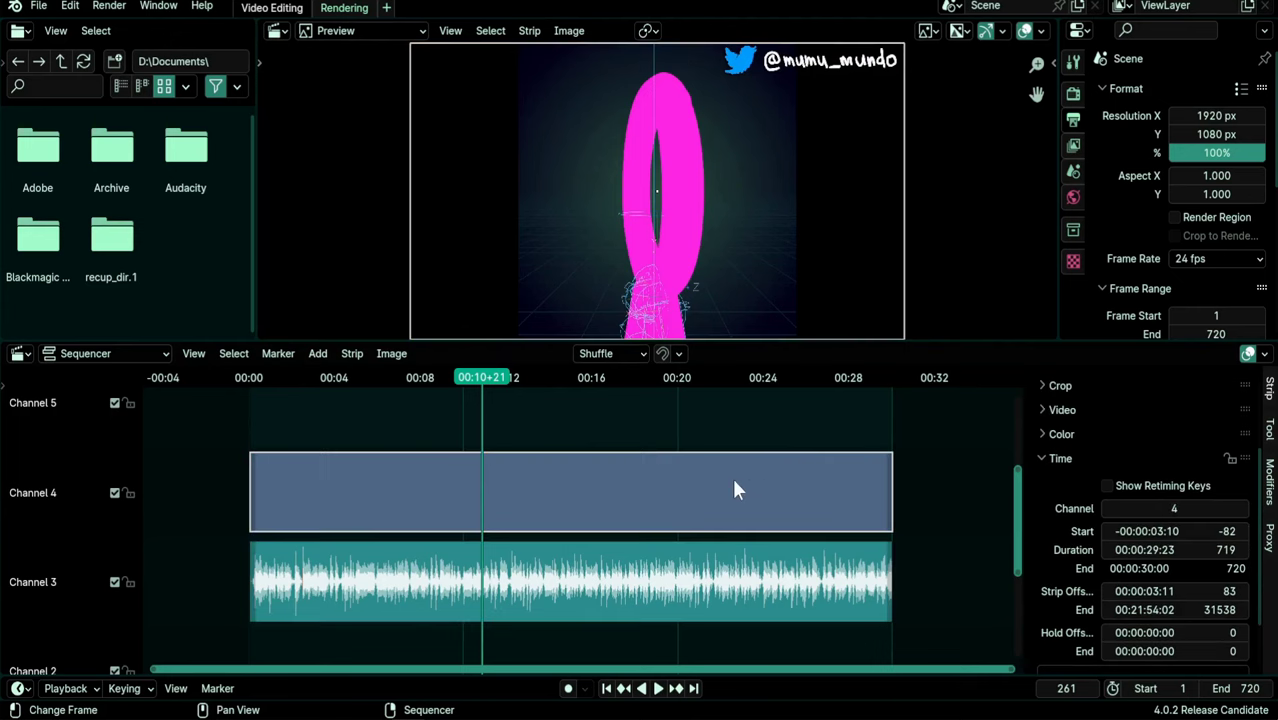
pyautogui.click(1055, 458)
pyautogui.click(1060, 585)
pyautogui.scroll(-4, 1100, 500)
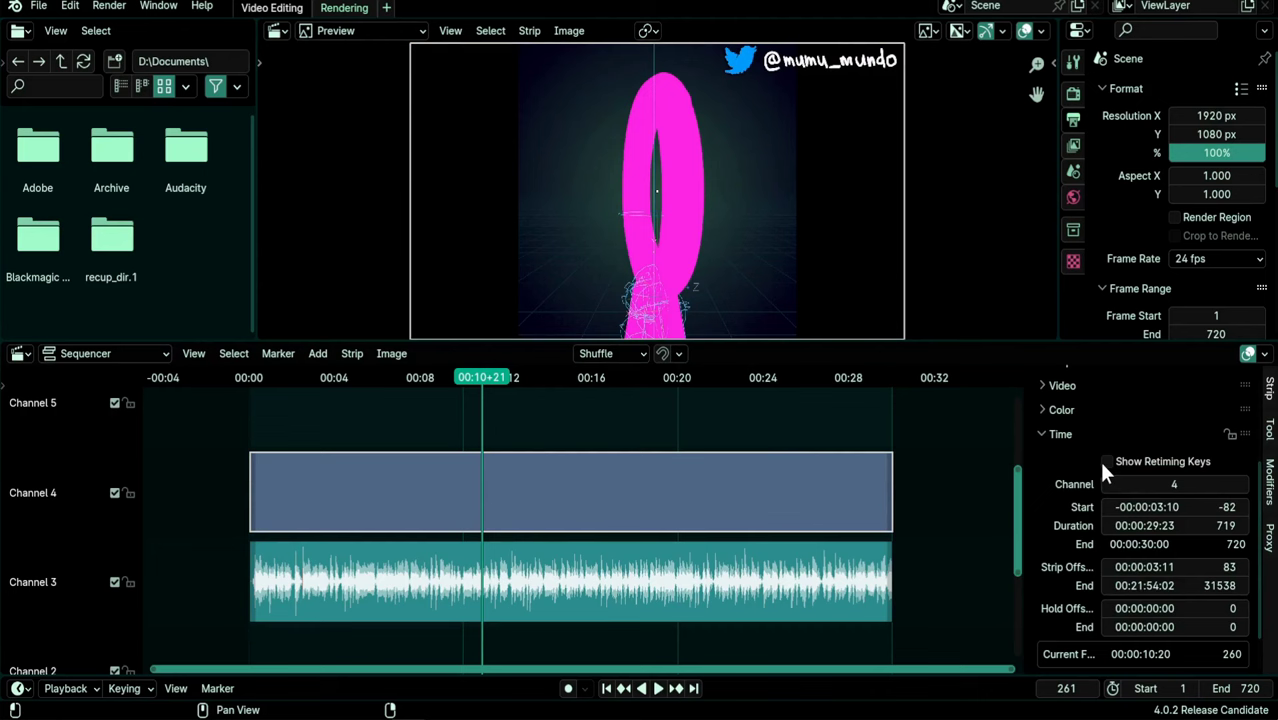
pyautogui.click(1107, 461)
# - Box-select the channel 3 audio strip into the selection and show the Strip > Retiming options
pyautogui.moveTo(335, 423); pyautogui.dragTo(416, 570)
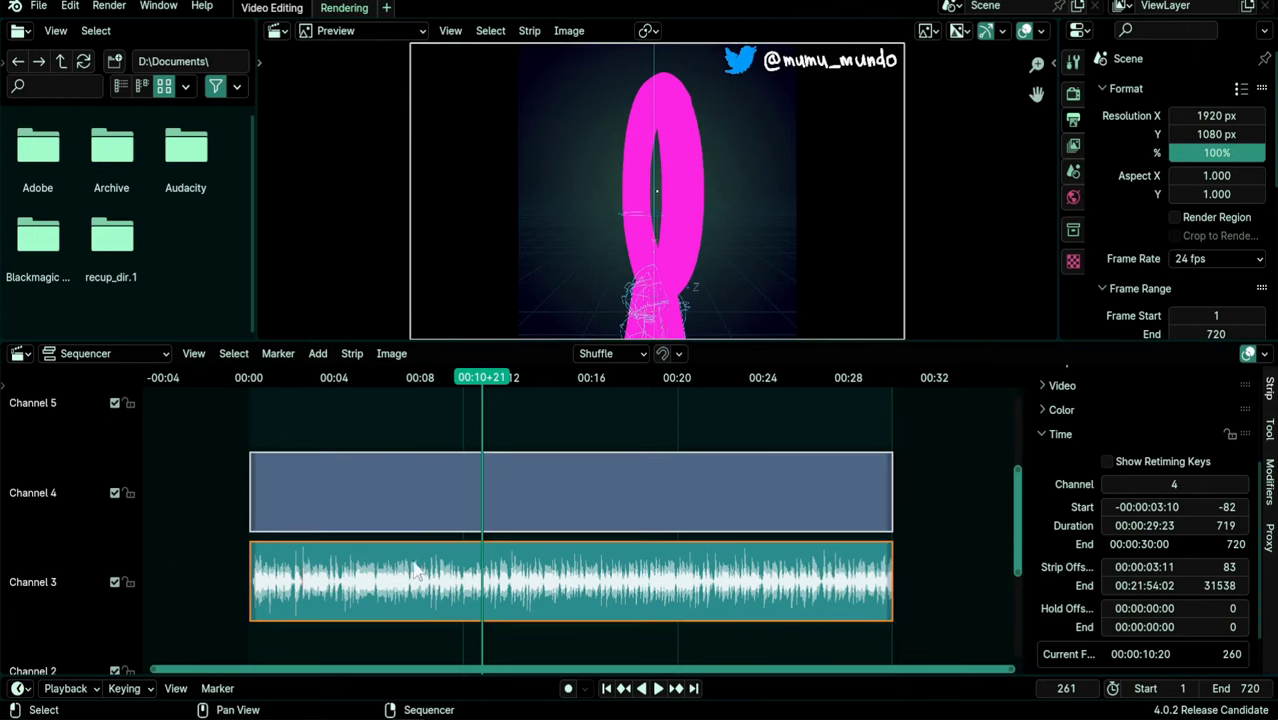
pyautogui.click(351, 353)
pyautogui.moveTo(376, 393)
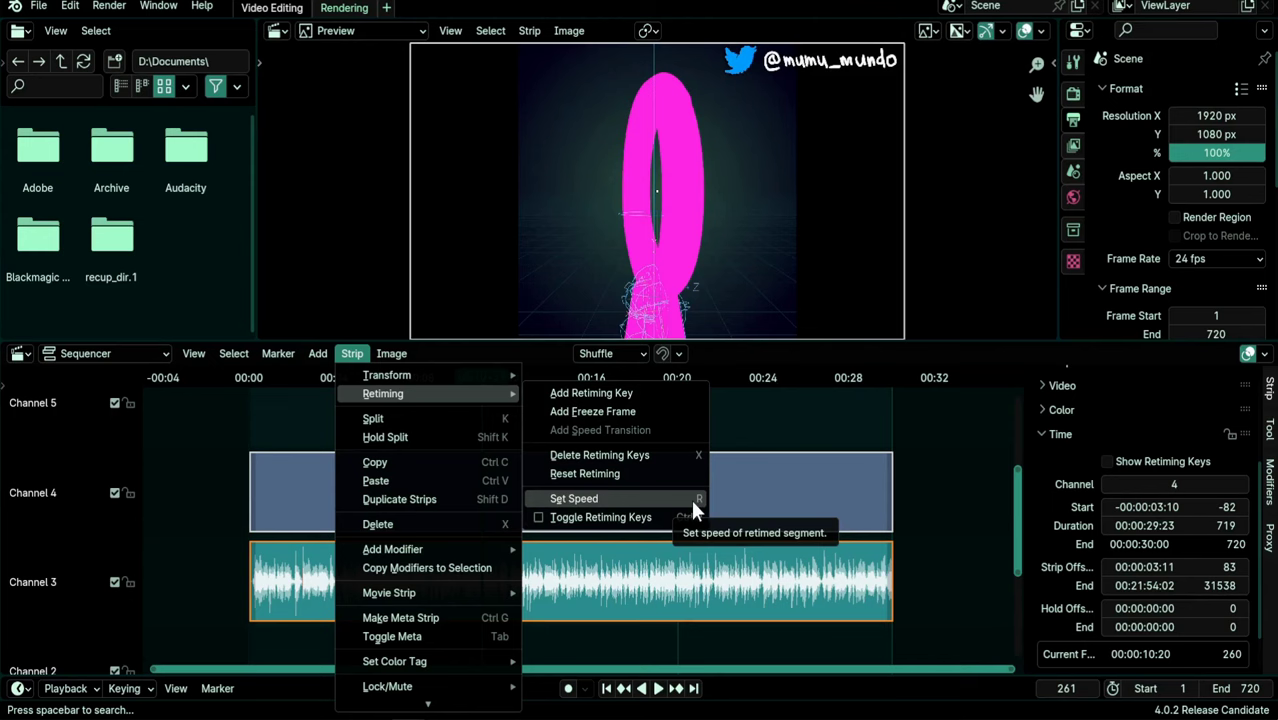
# - Set both strips' speed to 120%, shortening them to end at frame 600
pyautogui.press('Escape')
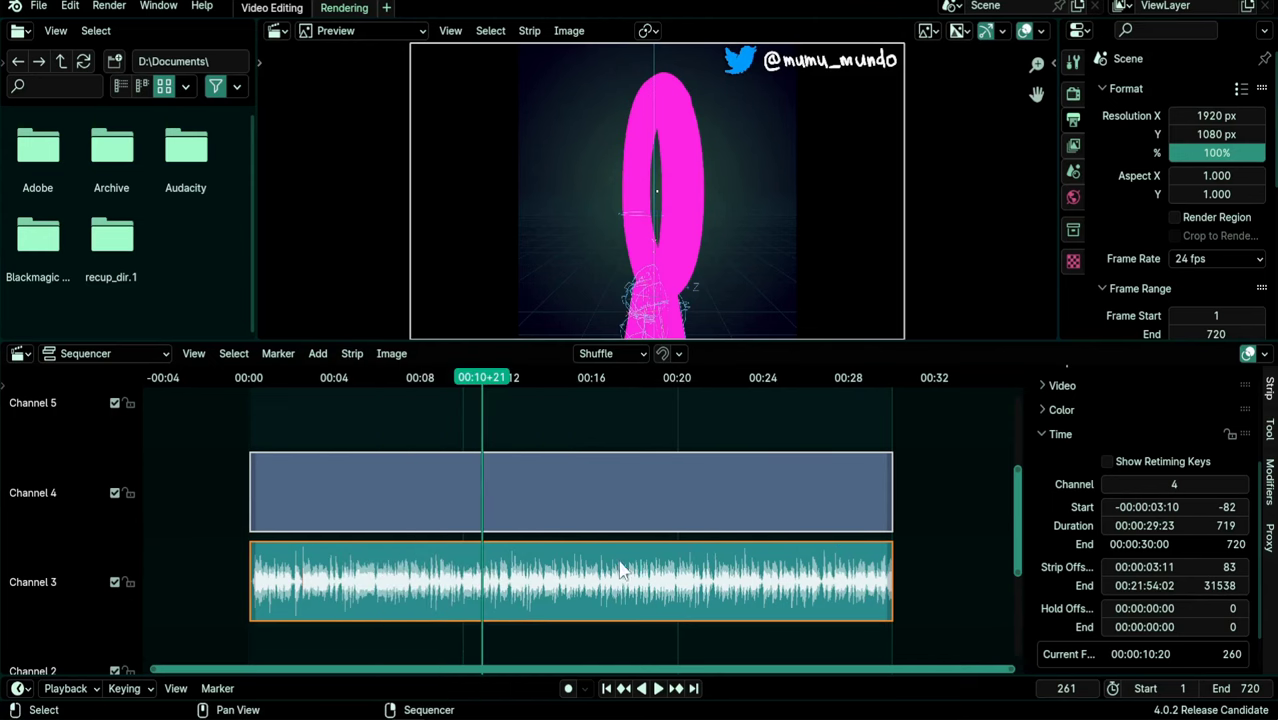
pyautogui.hotkey('shift', 'r')
pyautogui.click(781, 588)
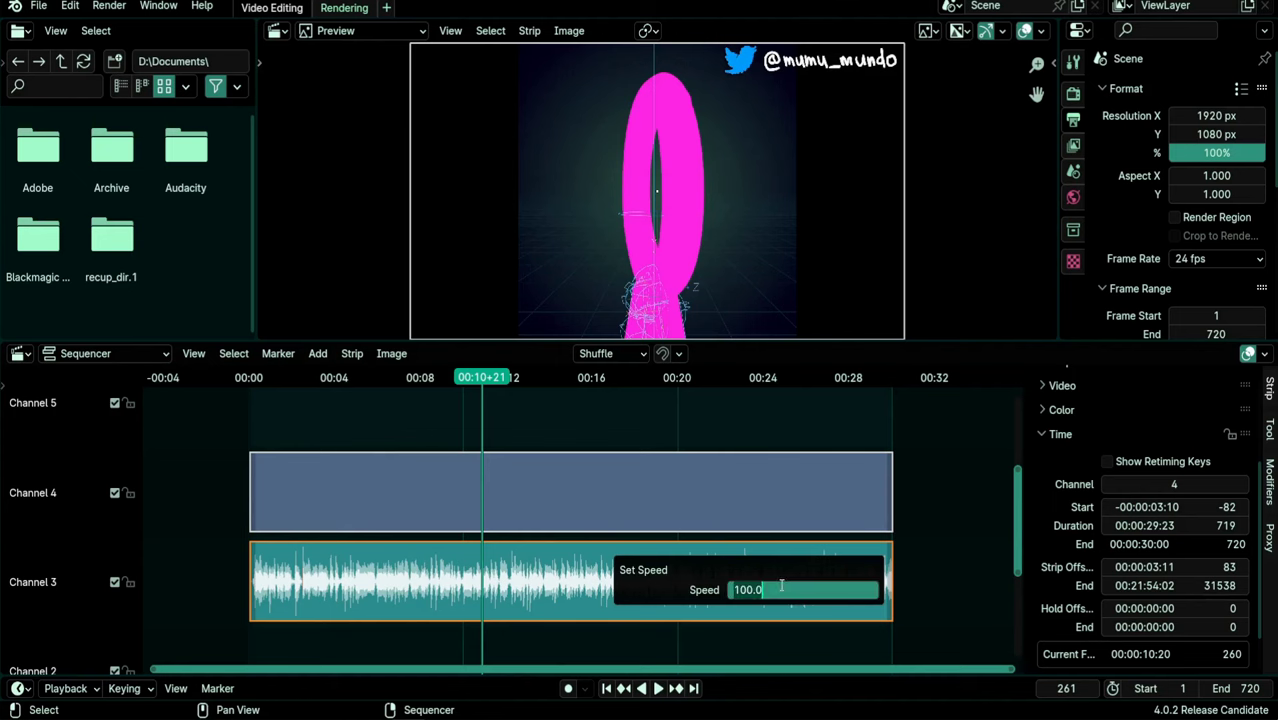
pyautogui.write('120')
pyautogui.press('Return')
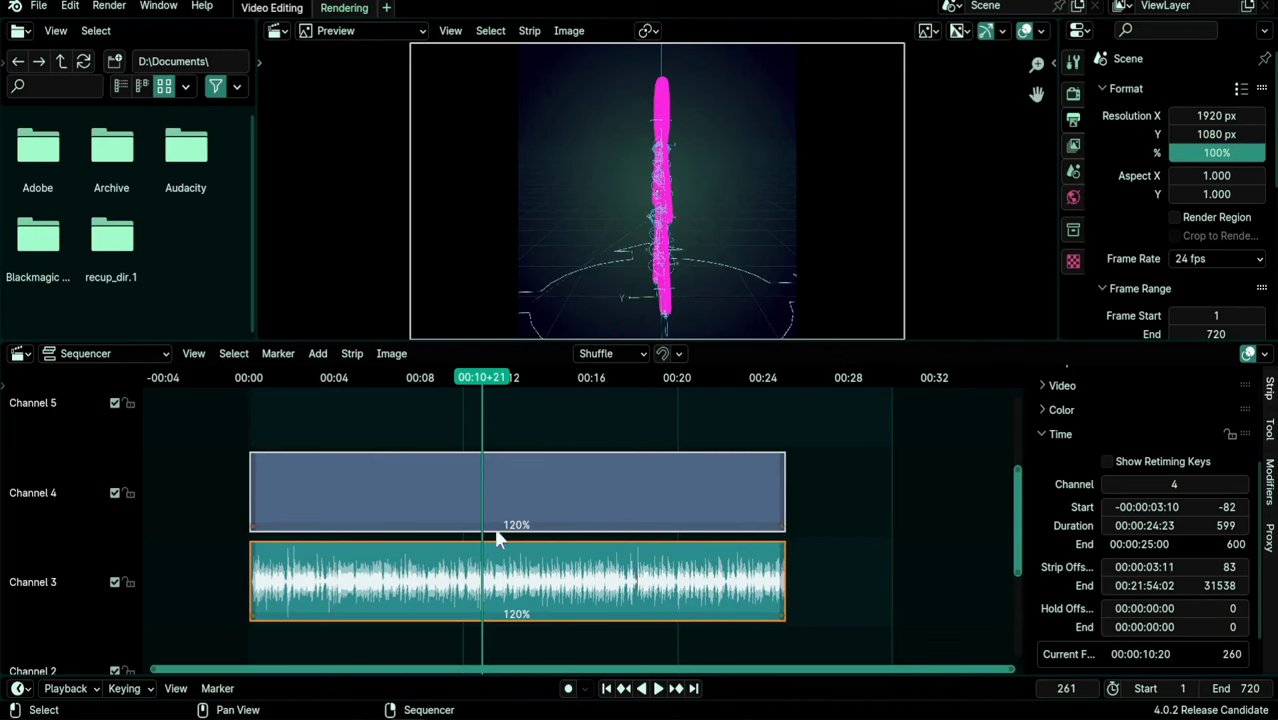
# - Select both strips and turn on their retiming keys display with Ctrl+R
pyautogui.click(782, 528)
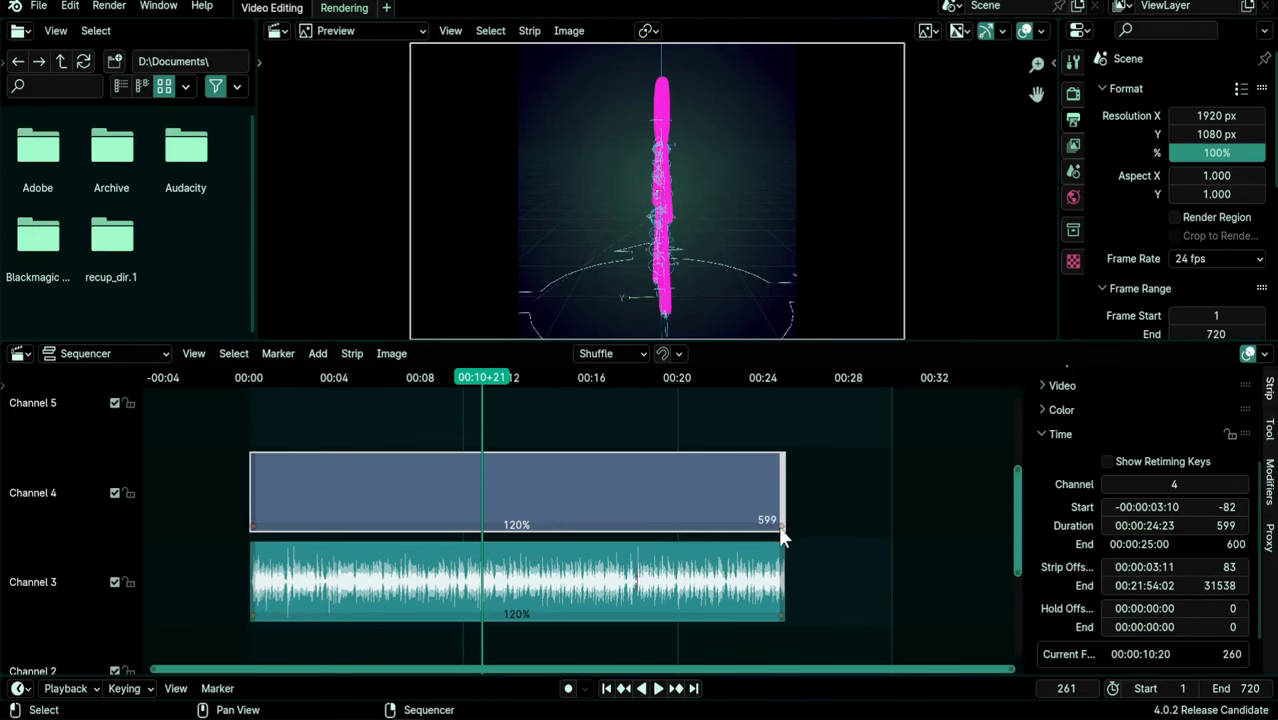
pyautogui.moveTo(748, 420); pyautogui.dragTo(641, 592)
pyautogui.hotkey('ctrl', 'r')
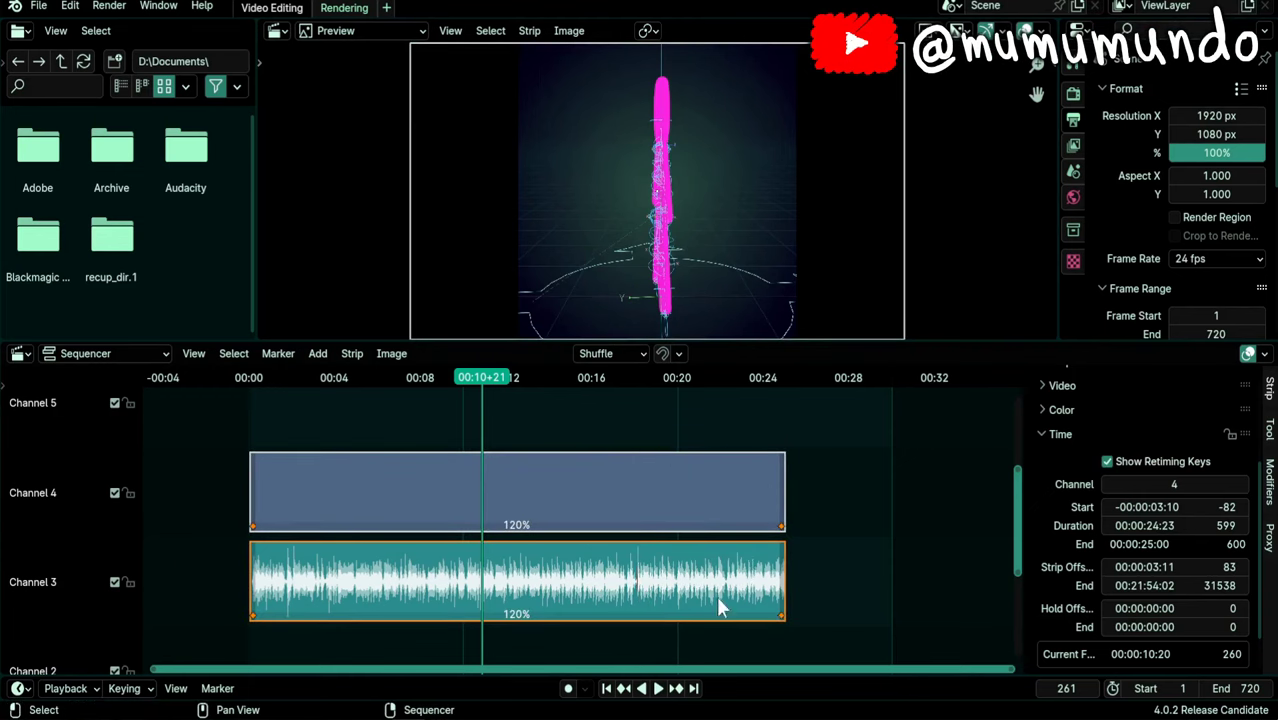
# - Try moving the strips' end retiming keys, cancelling each move so both stay at 120%
pyautogui.click(782, 614)
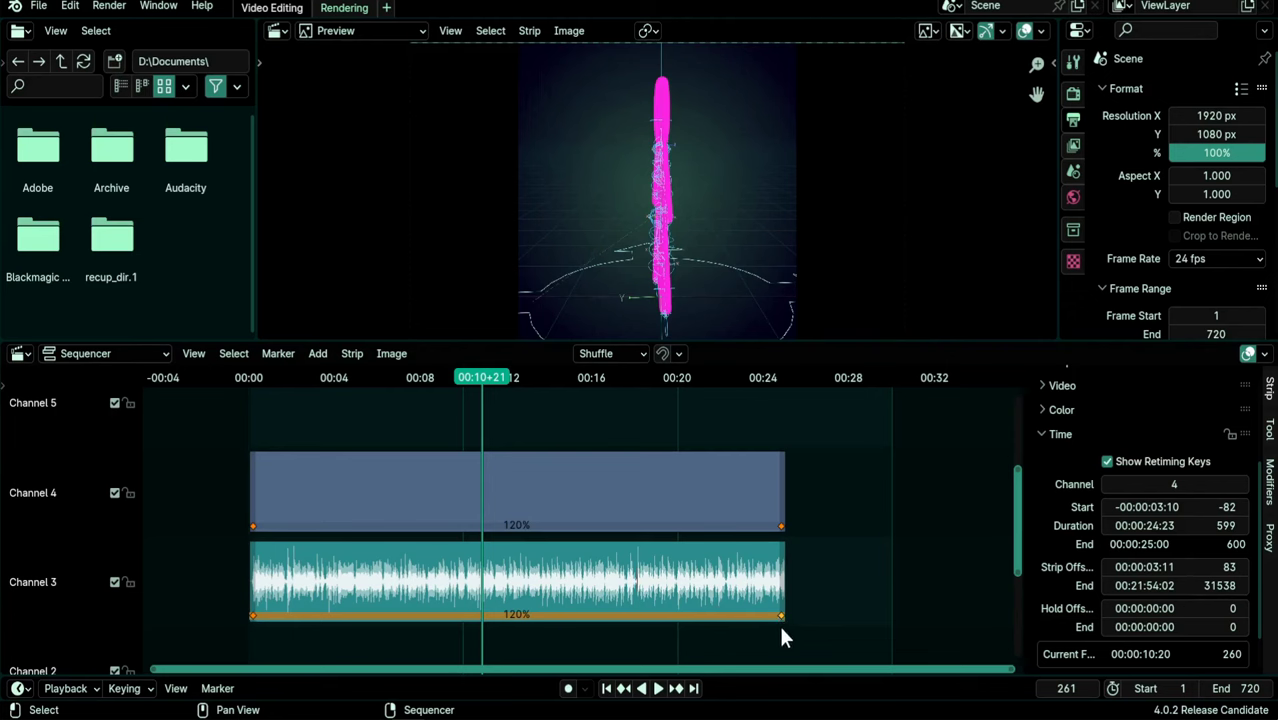
pyautogui.moveTo(776, 616); pyautogui.dragTo(737, 618)
pyautogui.press('Escape')
pyautogui.keyDown('shift'); pyautogui.click(781, 526); pyautogui.keyUp('shift')
pyautogui.press('g')
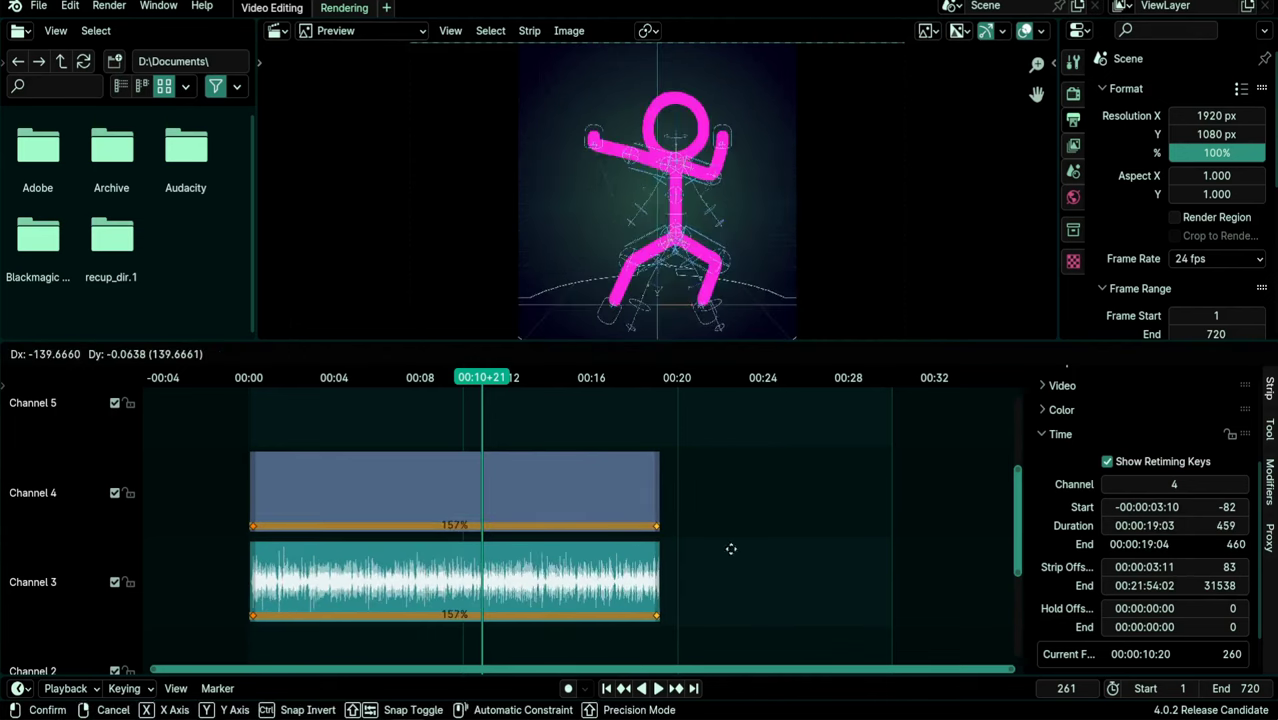
pyautogui.press('Escape')
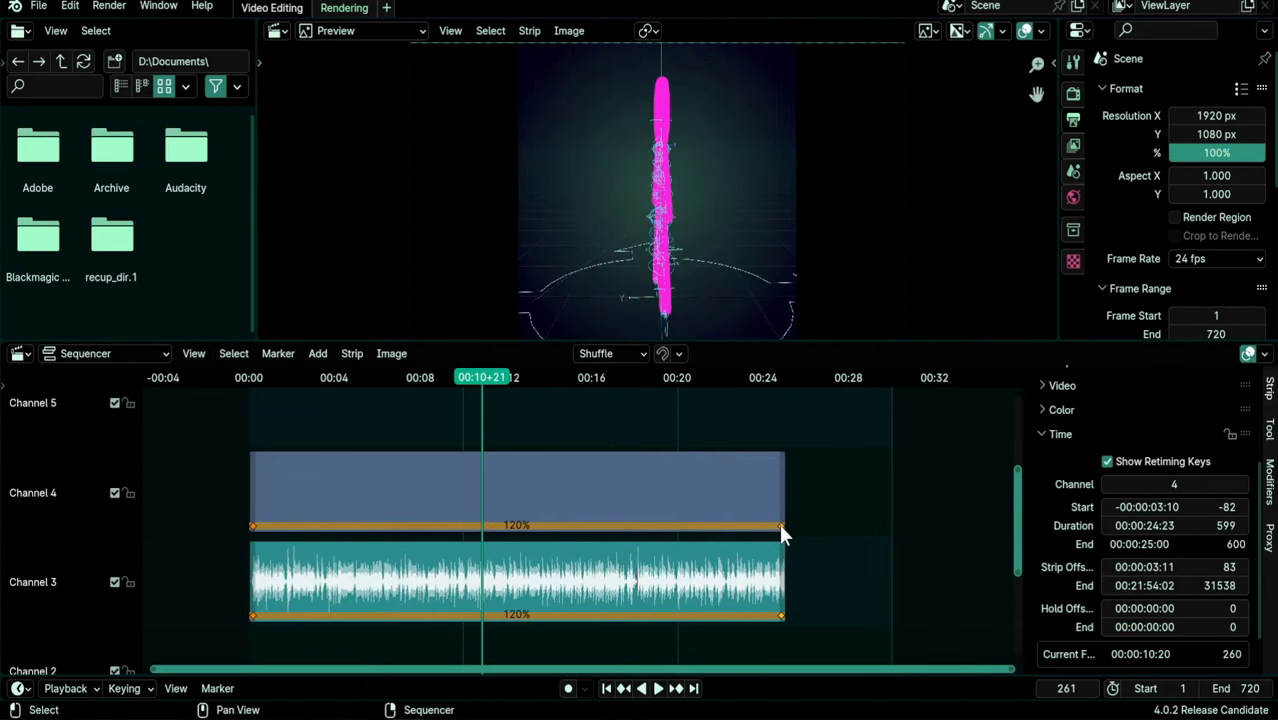
pyautogui.press('g')
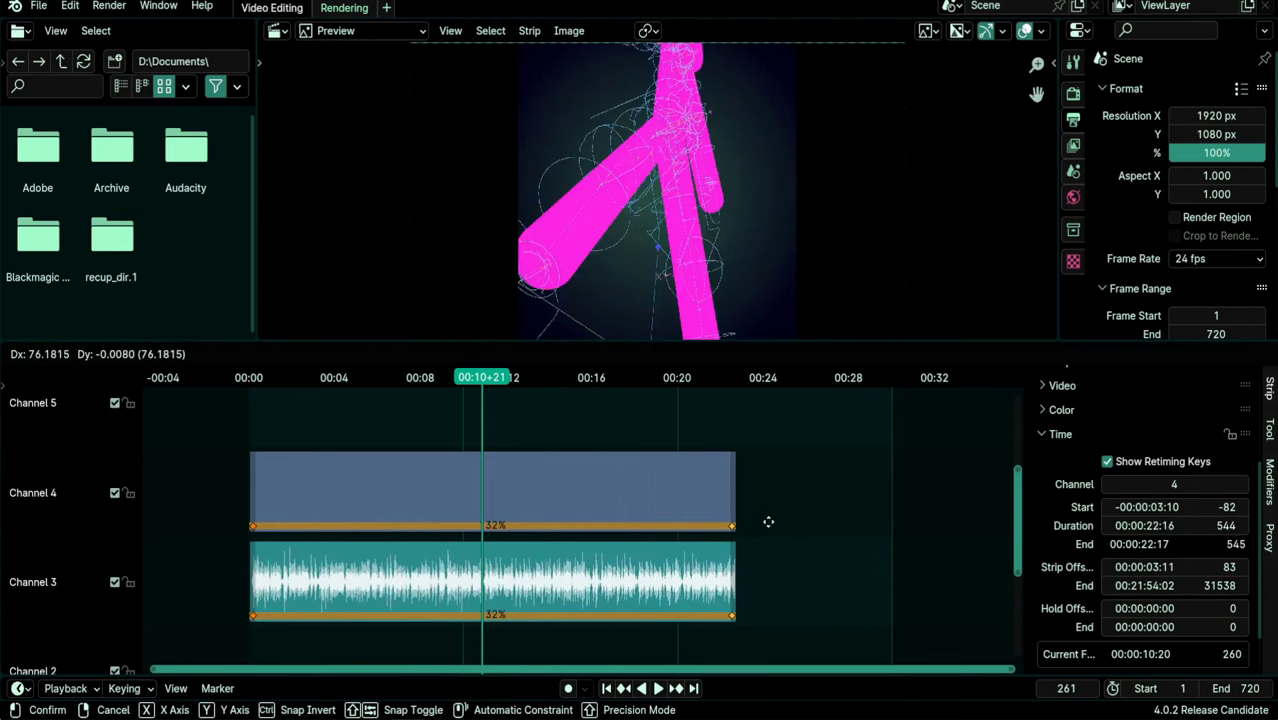
pyautogui.press('Escape')
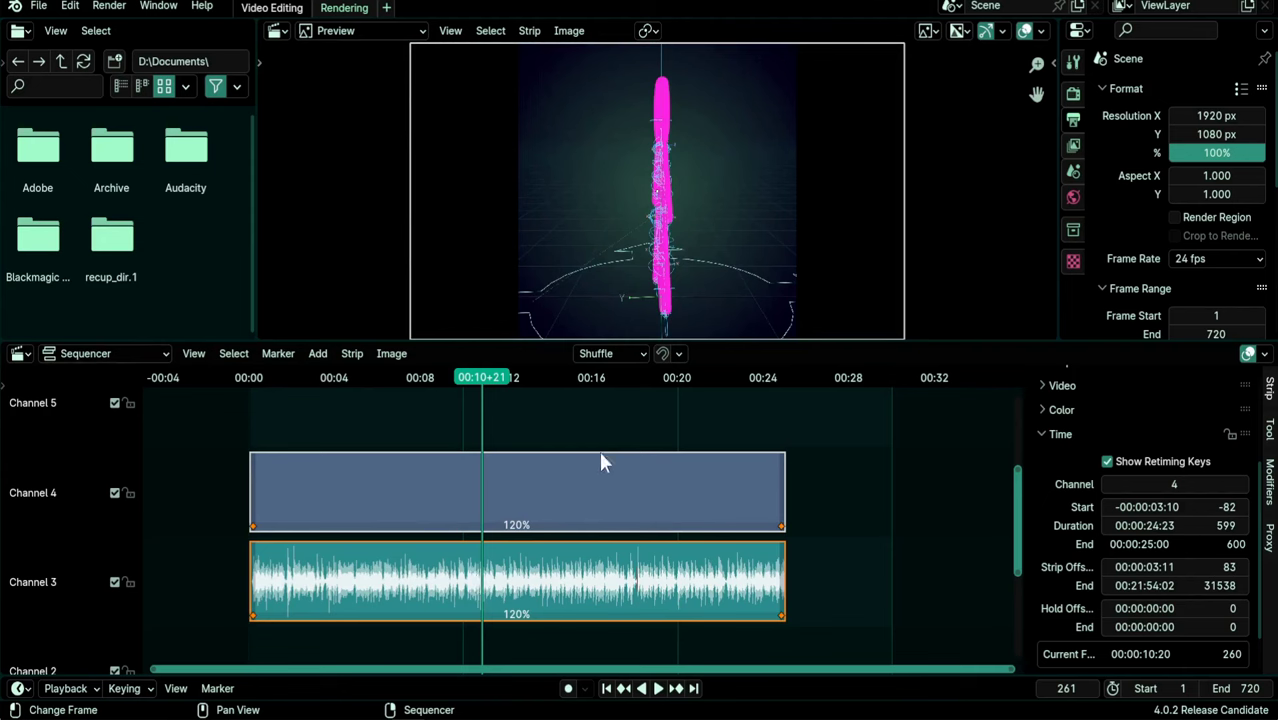
# - Add a retiming key at 00:10+21 on both strips and play back the retimed footage
pyautogui.click(352, 353)
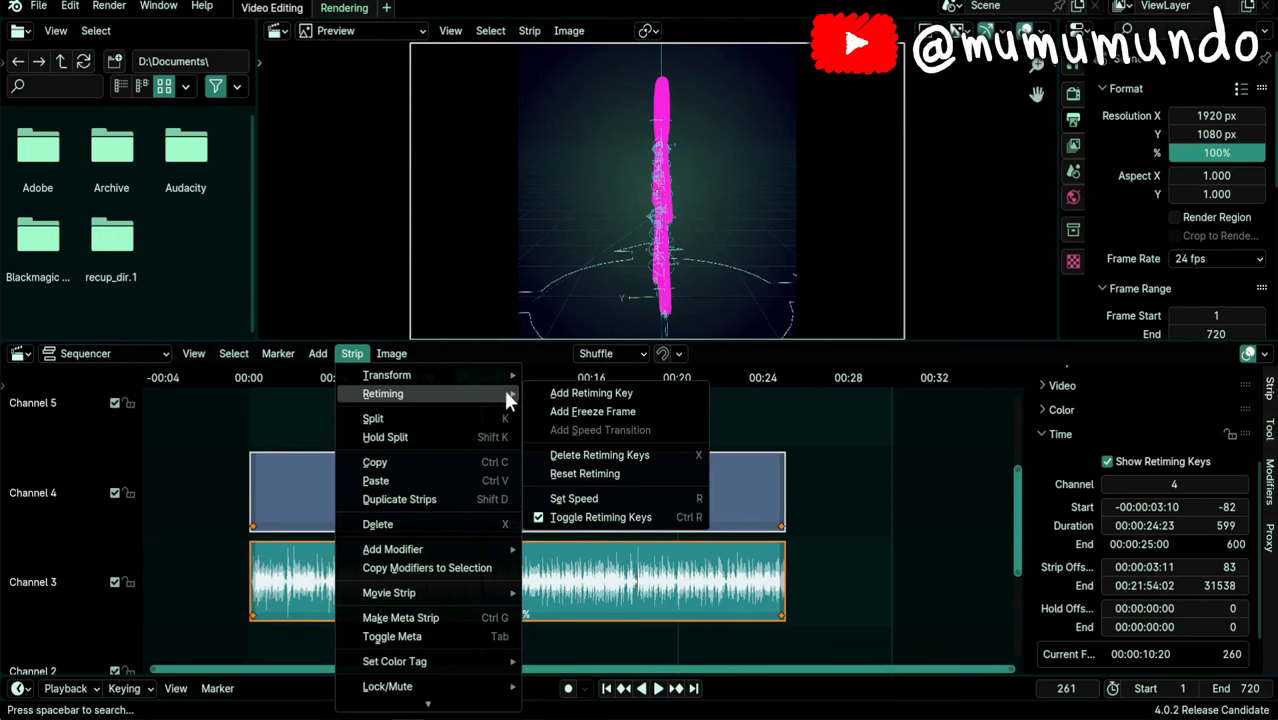
pyautogui.click(594, 393)
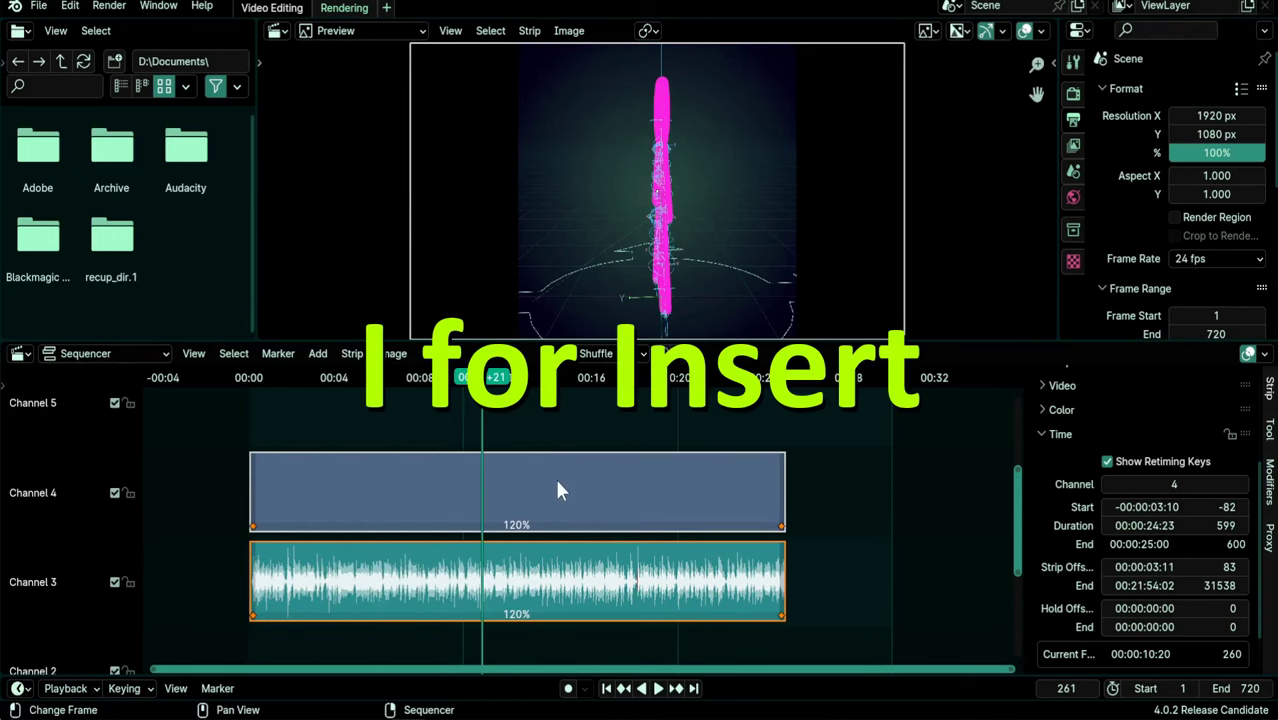
pyautogui.press('i')
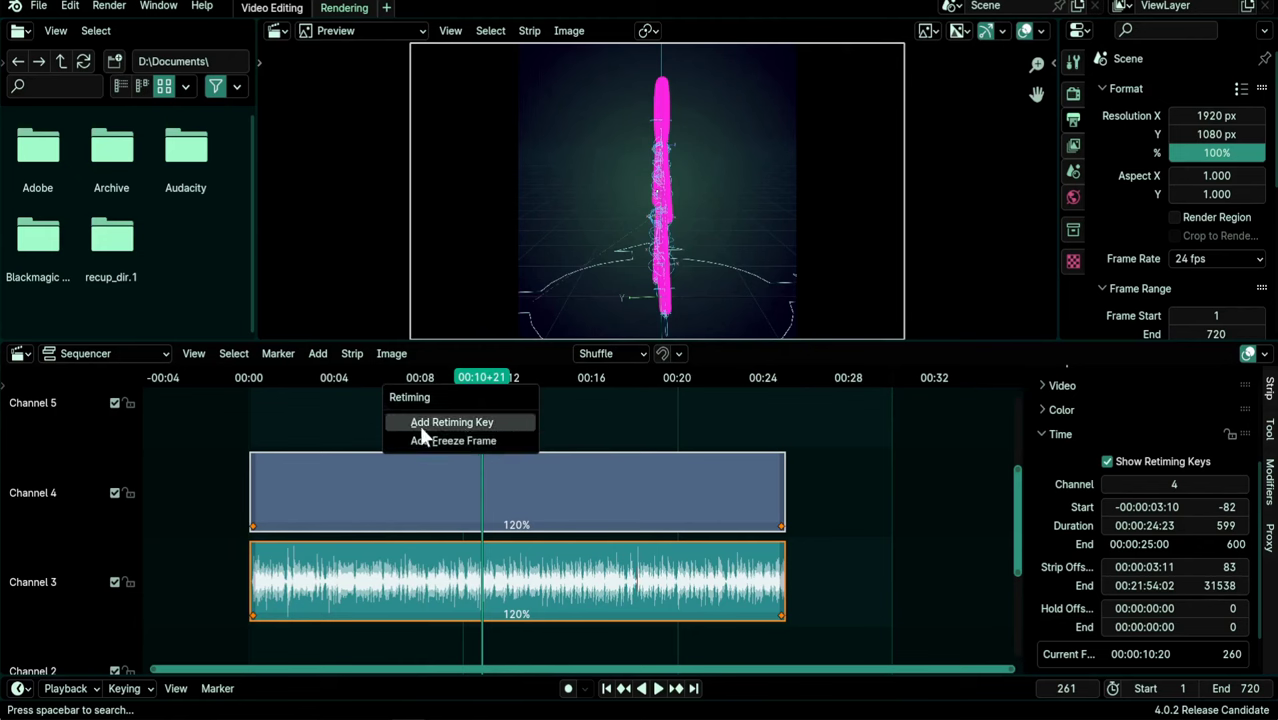
pyautogui.click(476, 424)
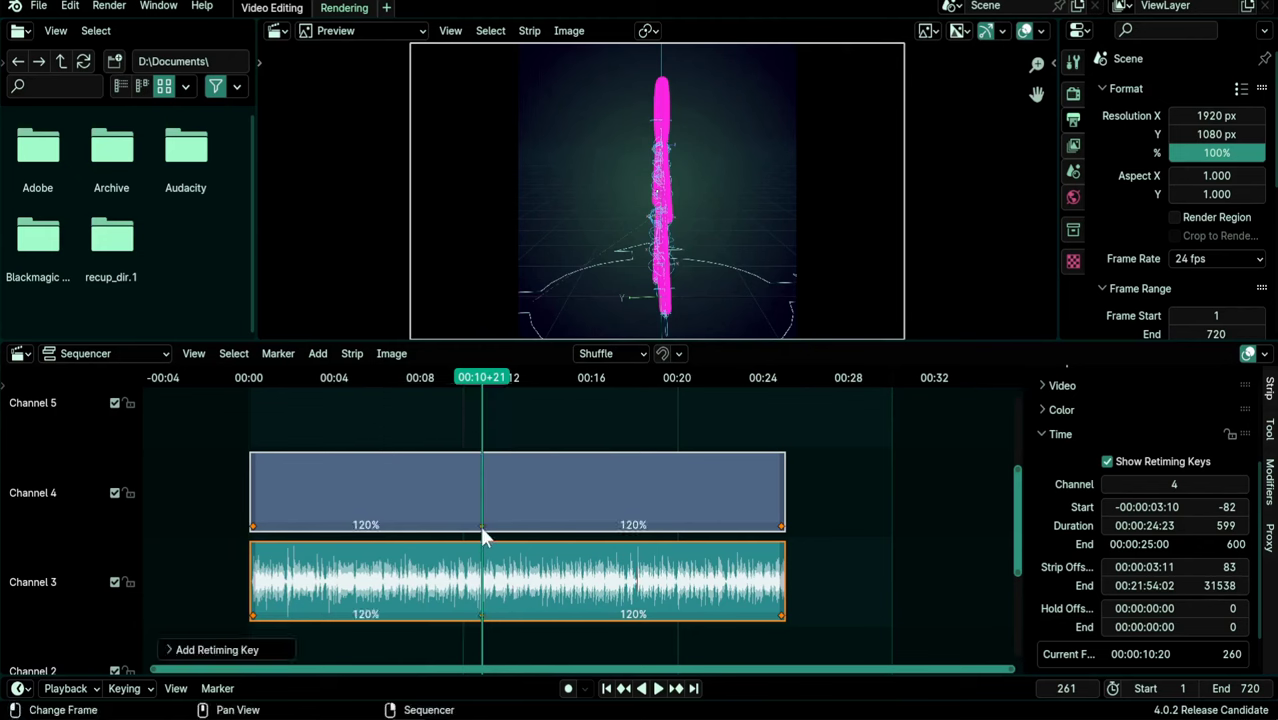
pyautogui.click(481, 524)
pyautogui.click(590, 380)
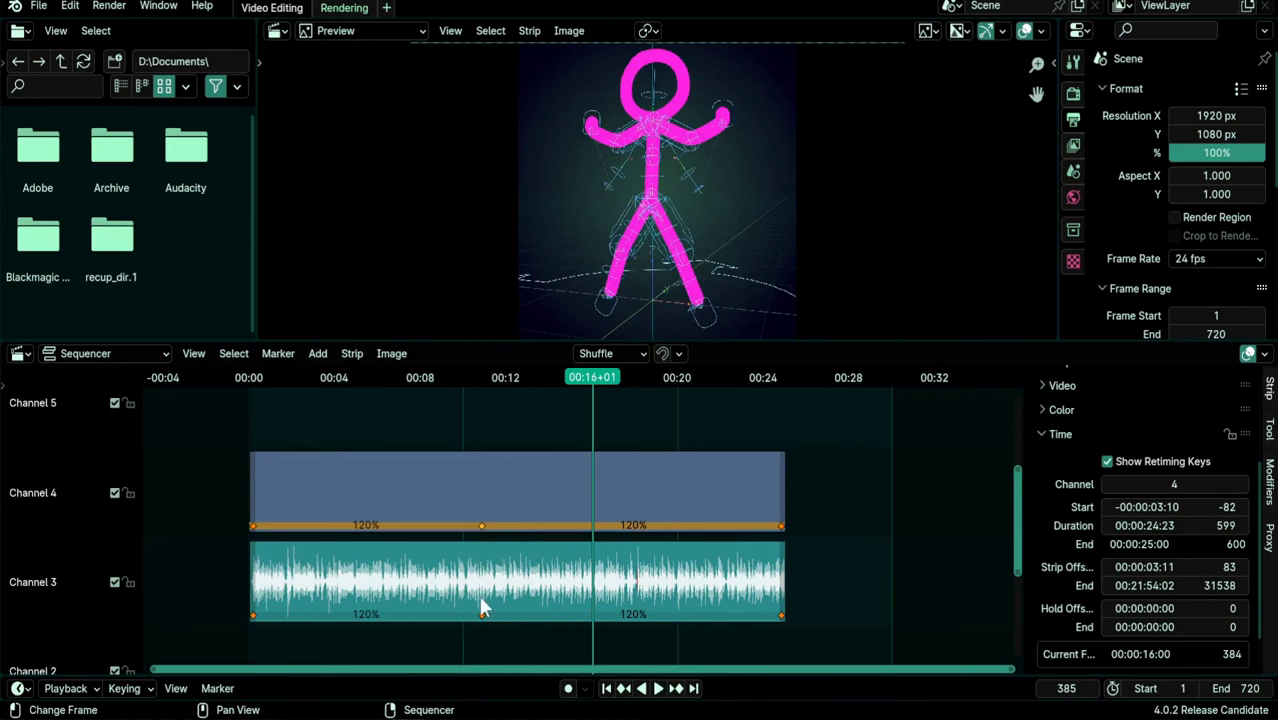
pyautogui.click(491, 528)
pyautogui.press('space')
# - Add a trial retiming key at 00:17+22, review the footage around it, then undo it
pyautogui.click(543, 378)
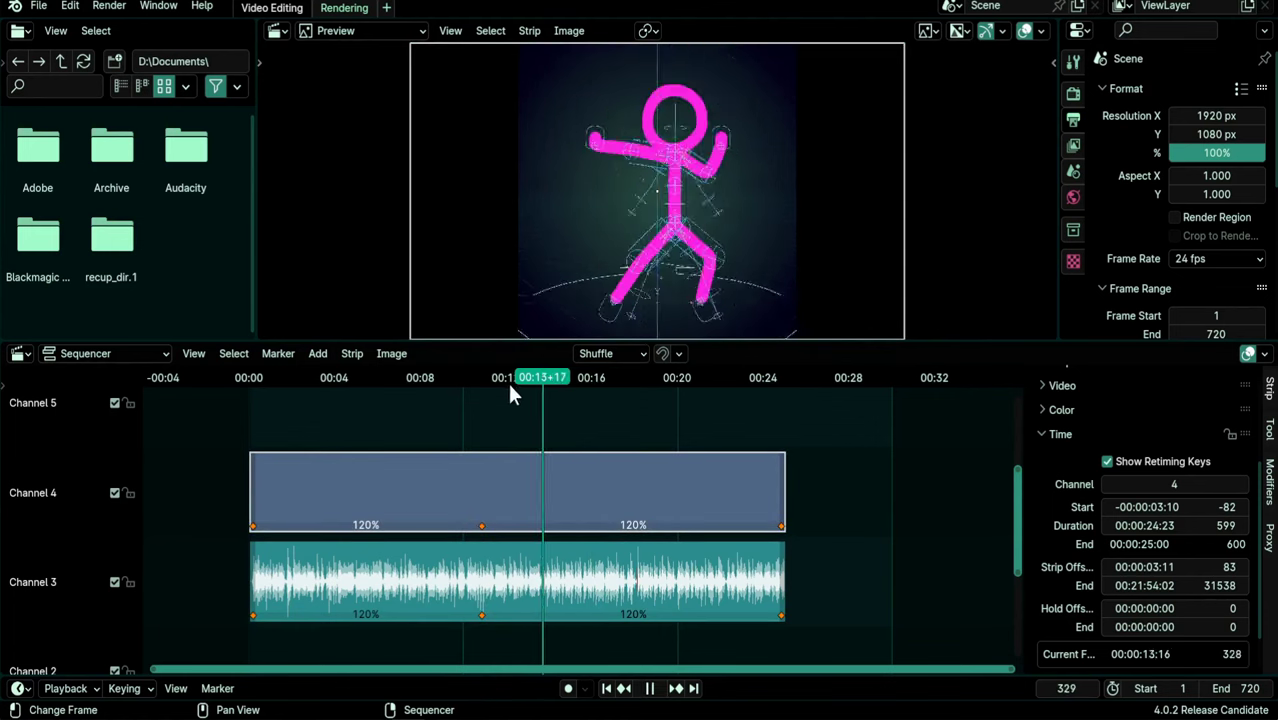
pyautogui.moveTo(585, 386); pyautogui.dragTo(633, 393)
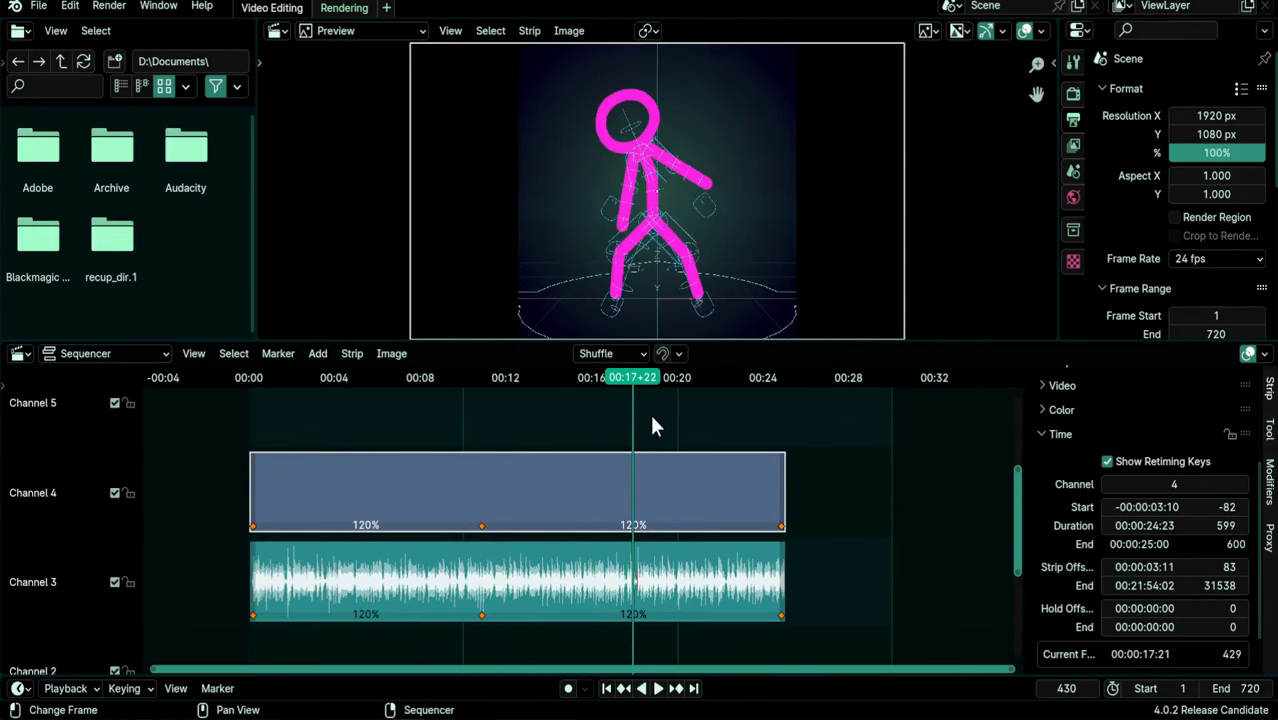
pyautogui.hotkey('ctrl', 'r')
pyautogui.click(652, 425)
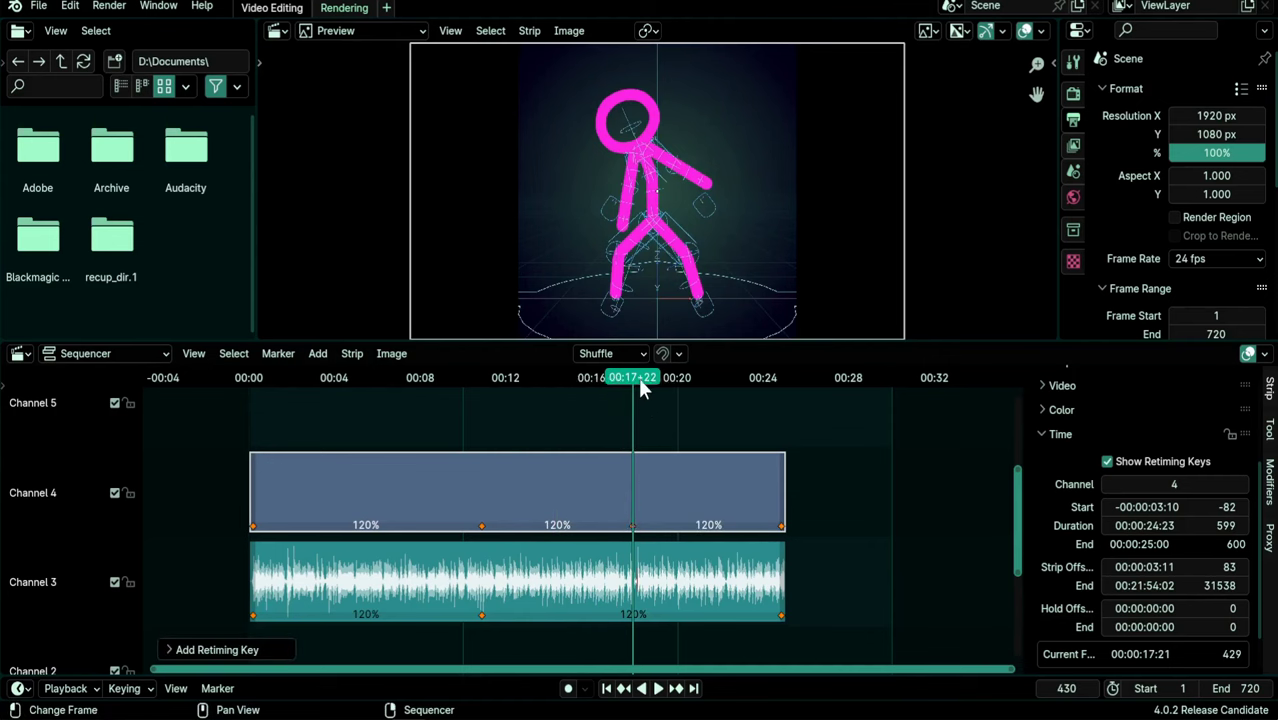
pyautogui.moveTo(640, 384); pyautogui.dragTo(585, 380)
pyautogui.hotkey('ctrl', 'z')
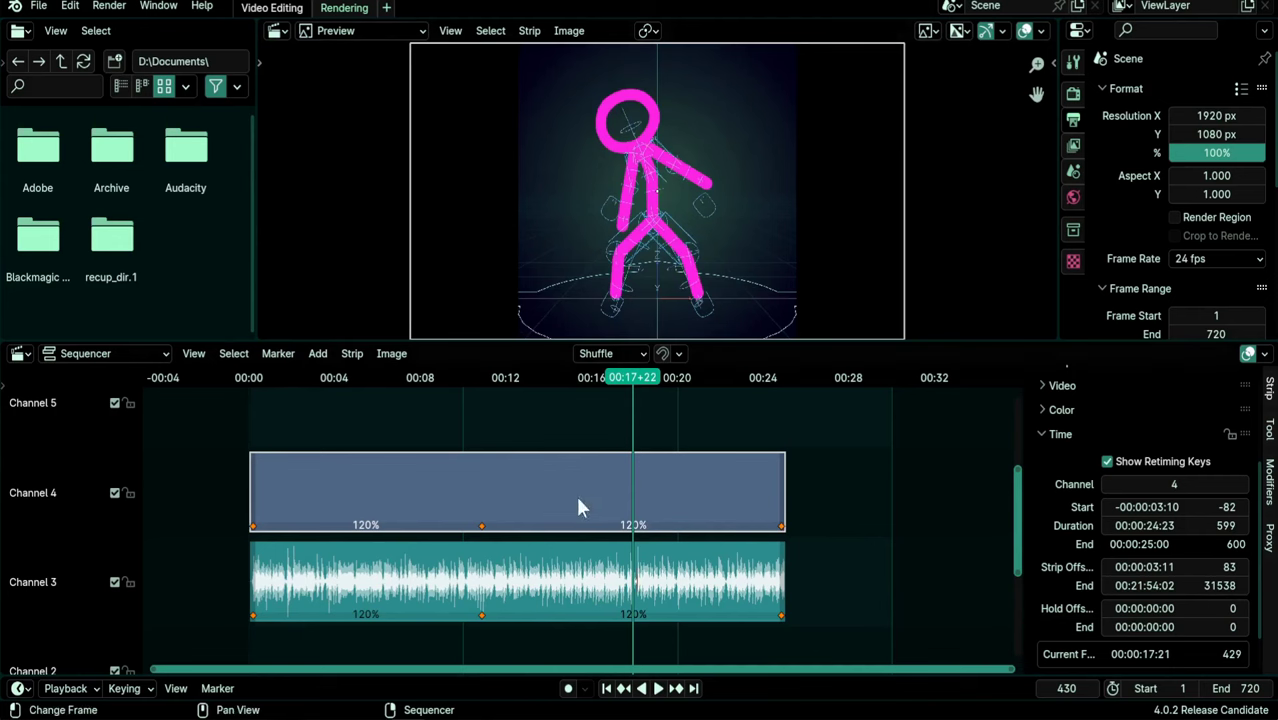
# - Add a retiming key to the audio strip at the playhead, then undo it
pyautogui.click(481, 618)
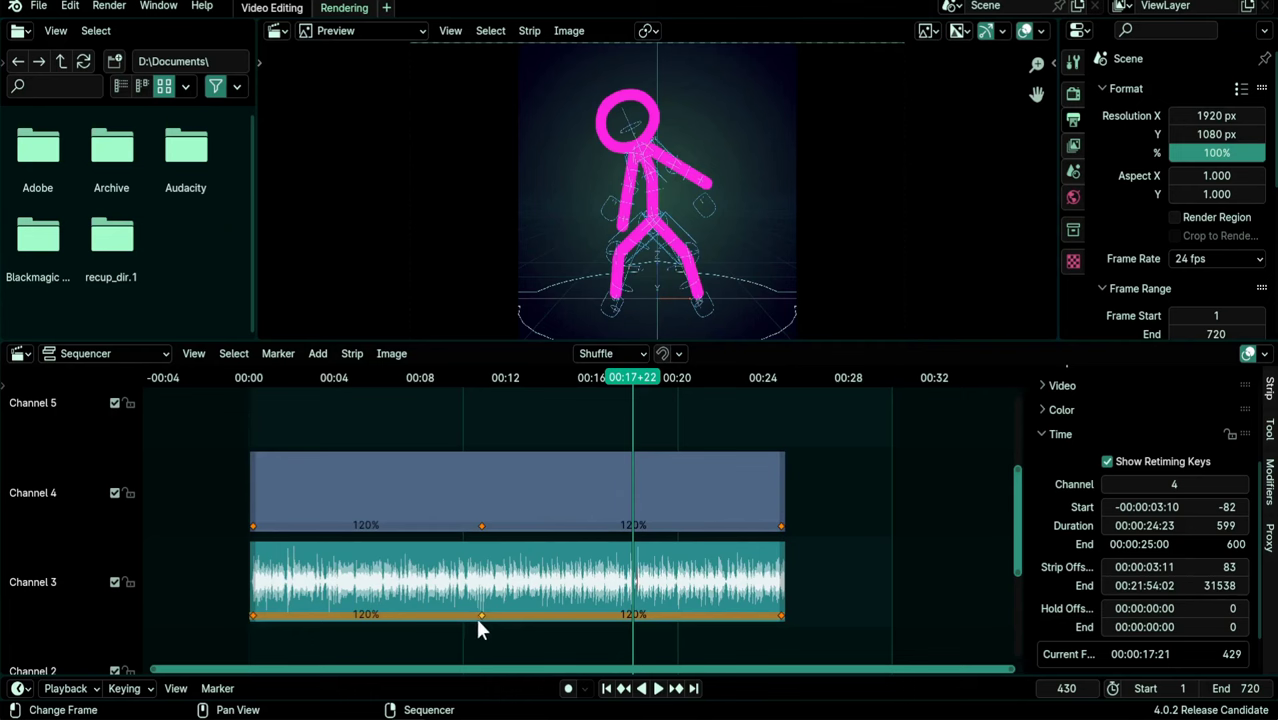
pyautogui.rightClick(506, 602)
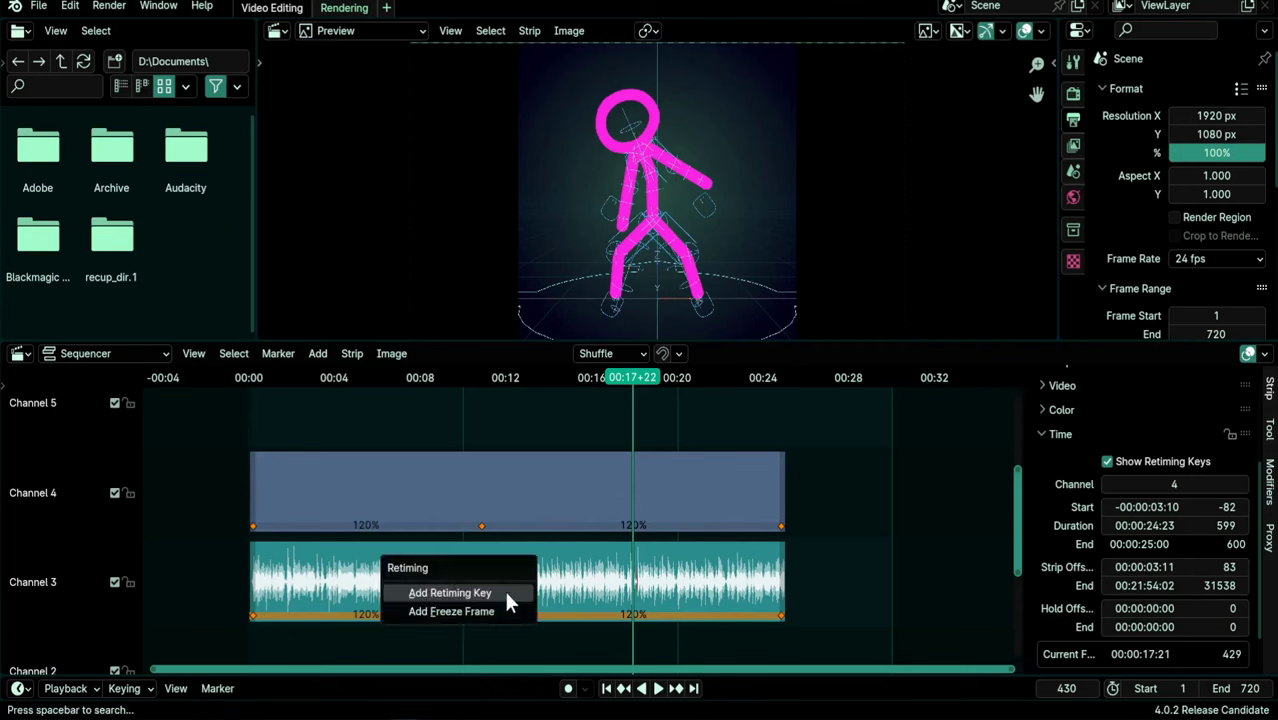
pyautogui.click(507, 592)
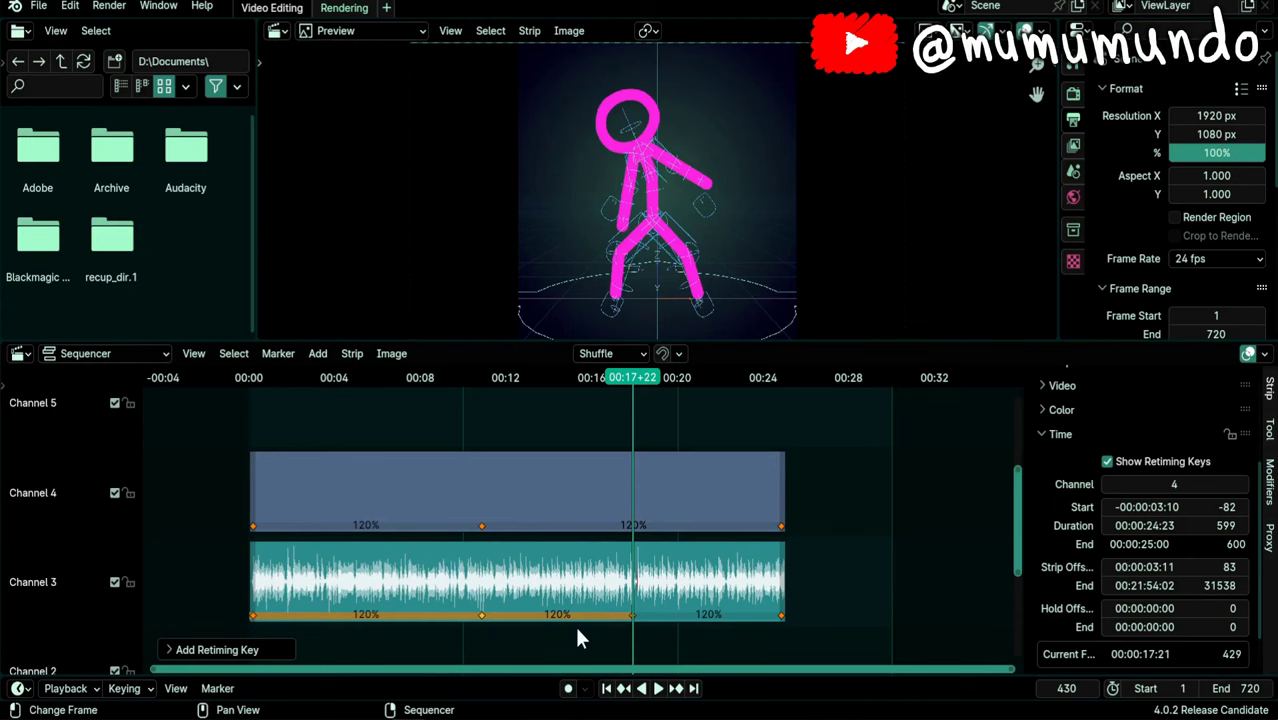
pyautogui.hotkey('ctrl', 'z')
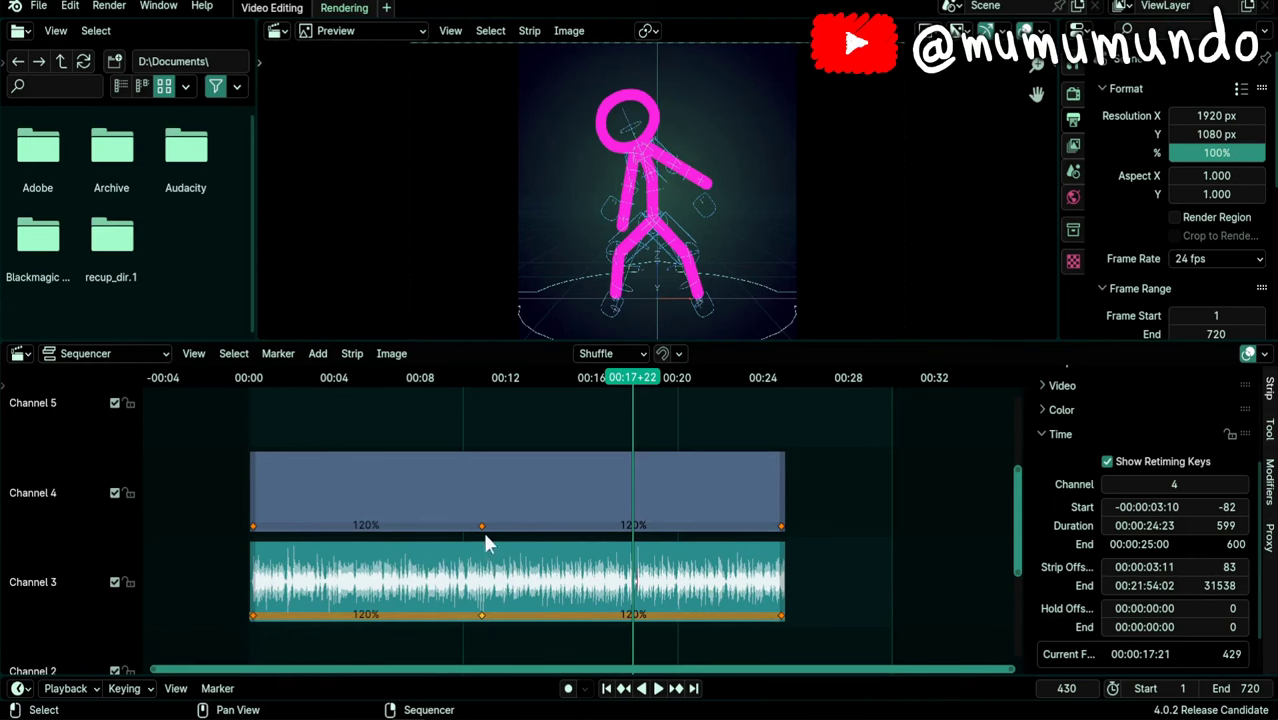
# - Add retiming keys at the playhead on both strips, then delete those new keys
pyautogui.click(259, 528)
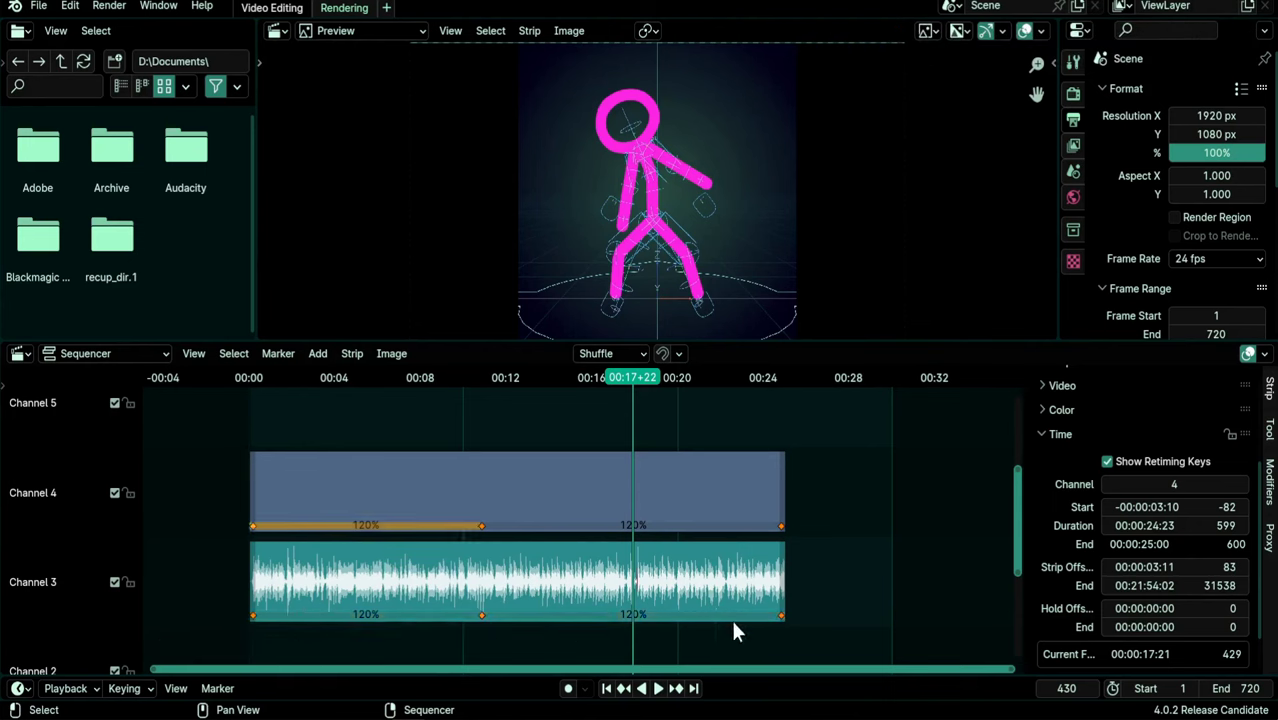
pyautogui.keyDown('shift'); pyautogui.click(777, 613); pyautogui.keyUp('shift')
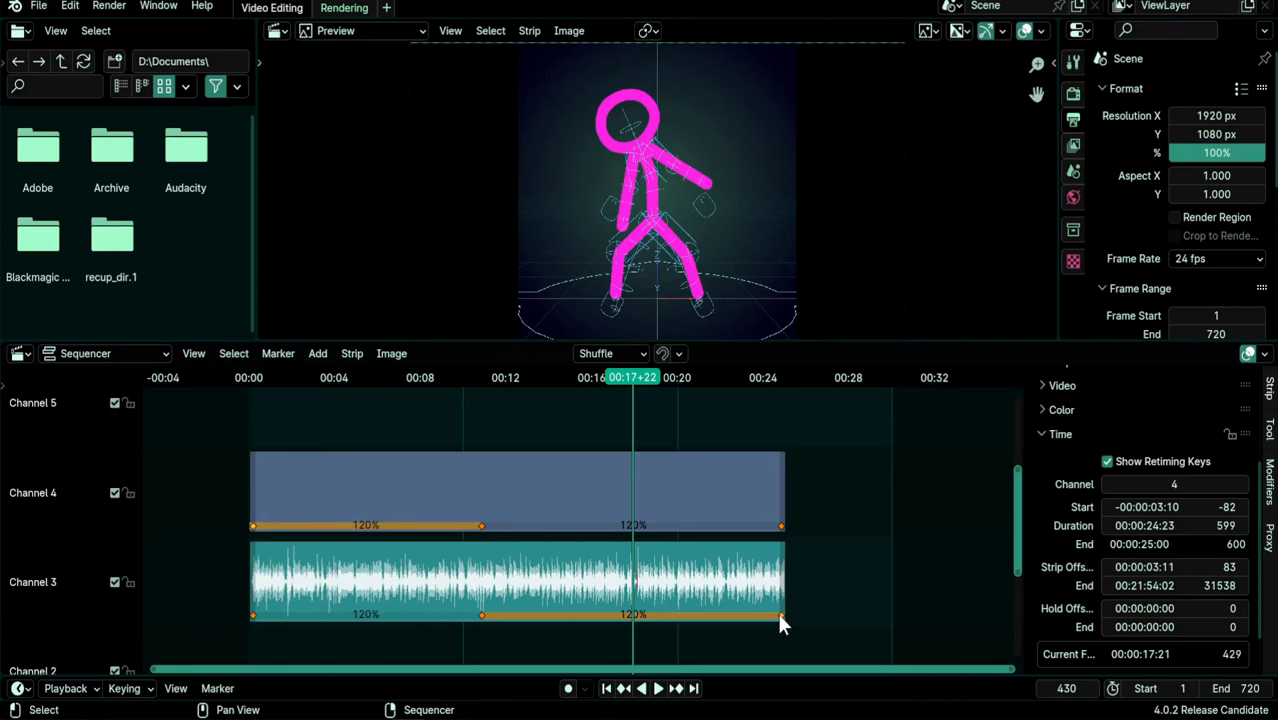
pyautogui.rightClick(721, 560)
pyautogui.click(705, 548)
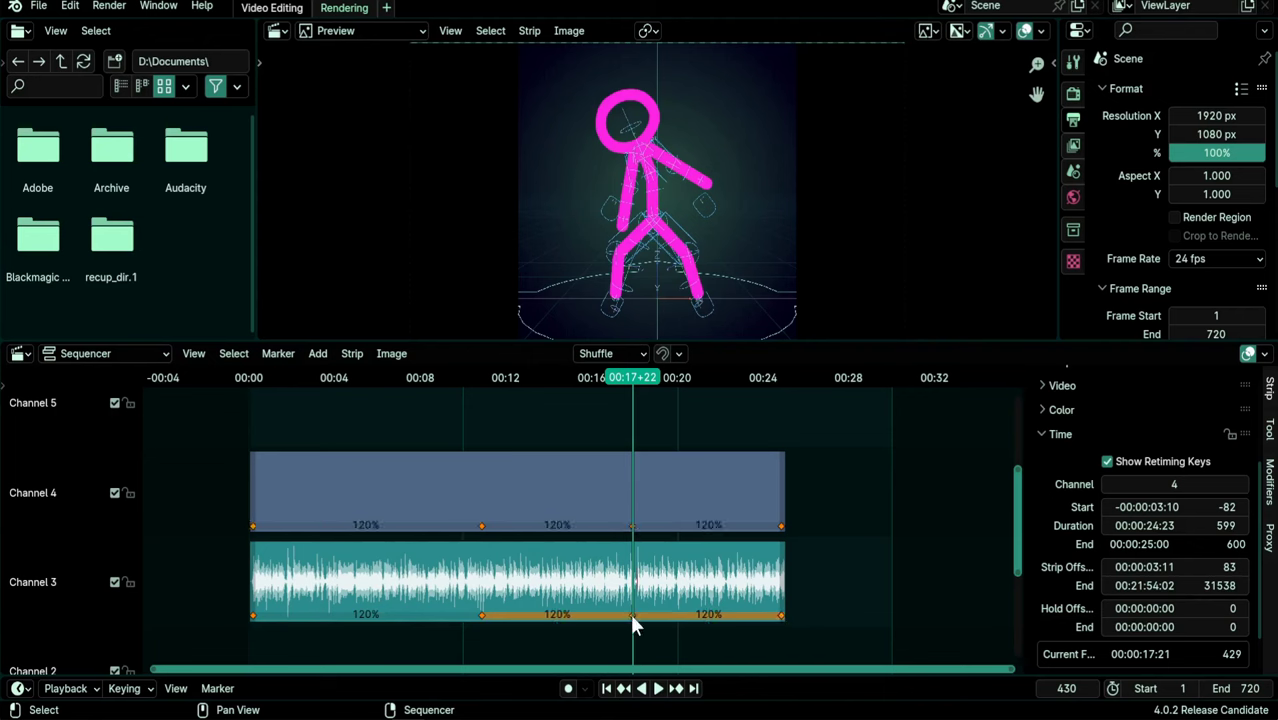
pyautogui.click(636, 526)
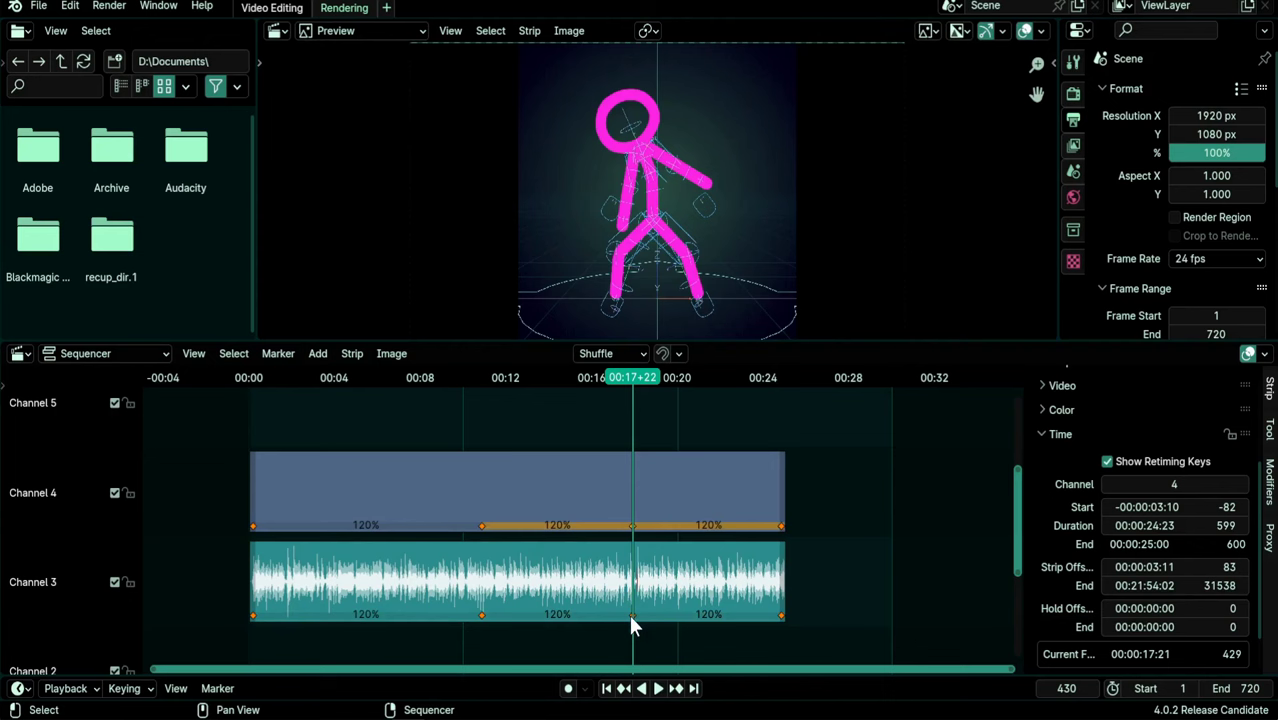
pyautogui.click(676, 615)
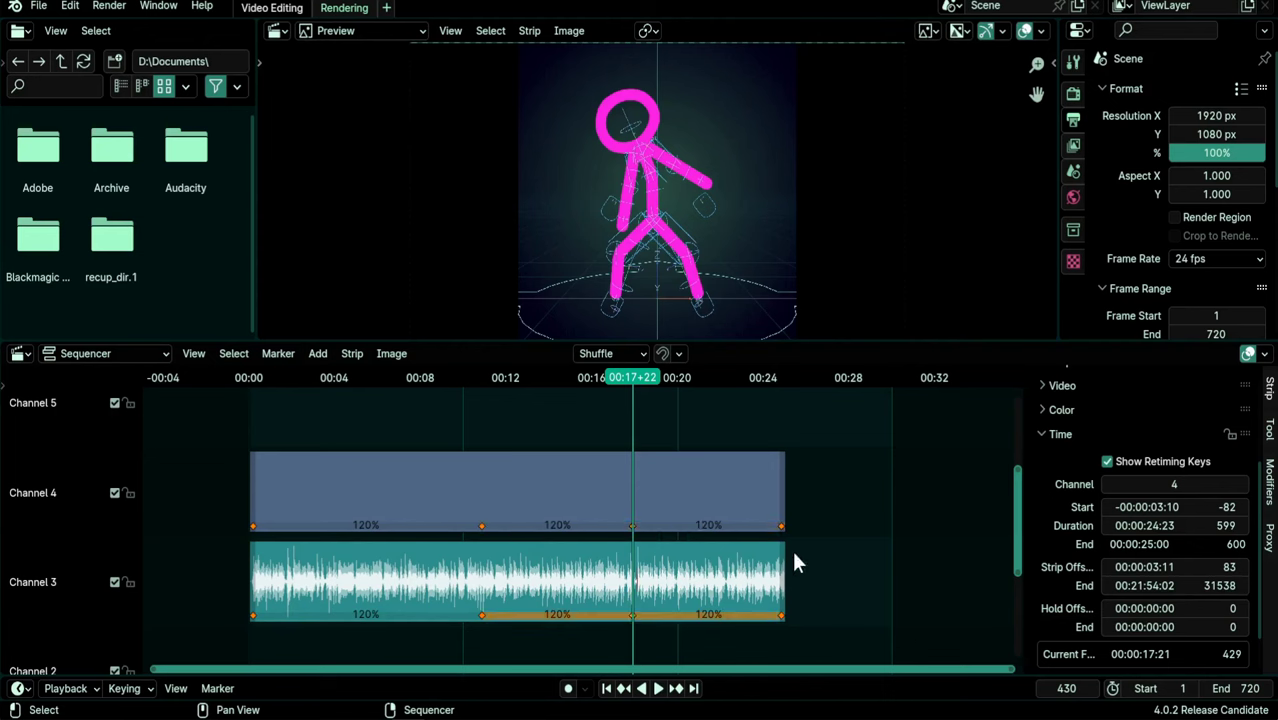
pyautogui.press('Delete')
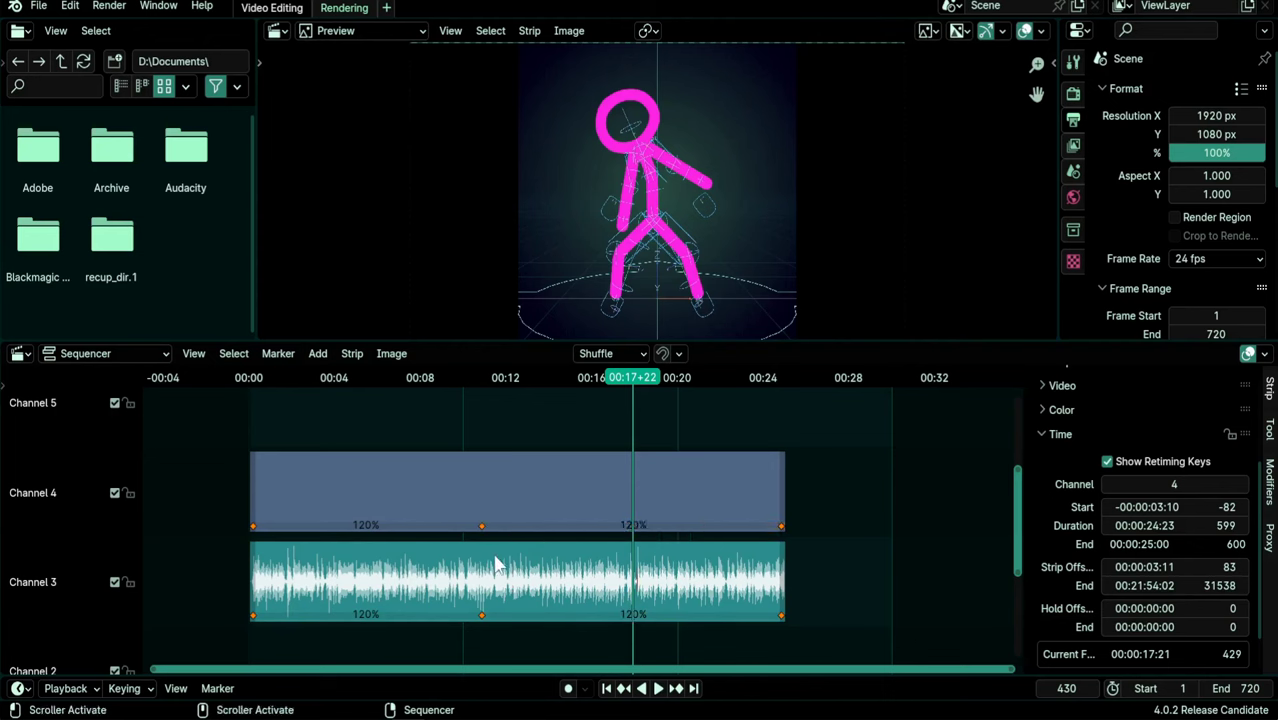
# - Select the strips' retiming keys and both strips, then clear the strip selection
pyautogui.click(485, 527)
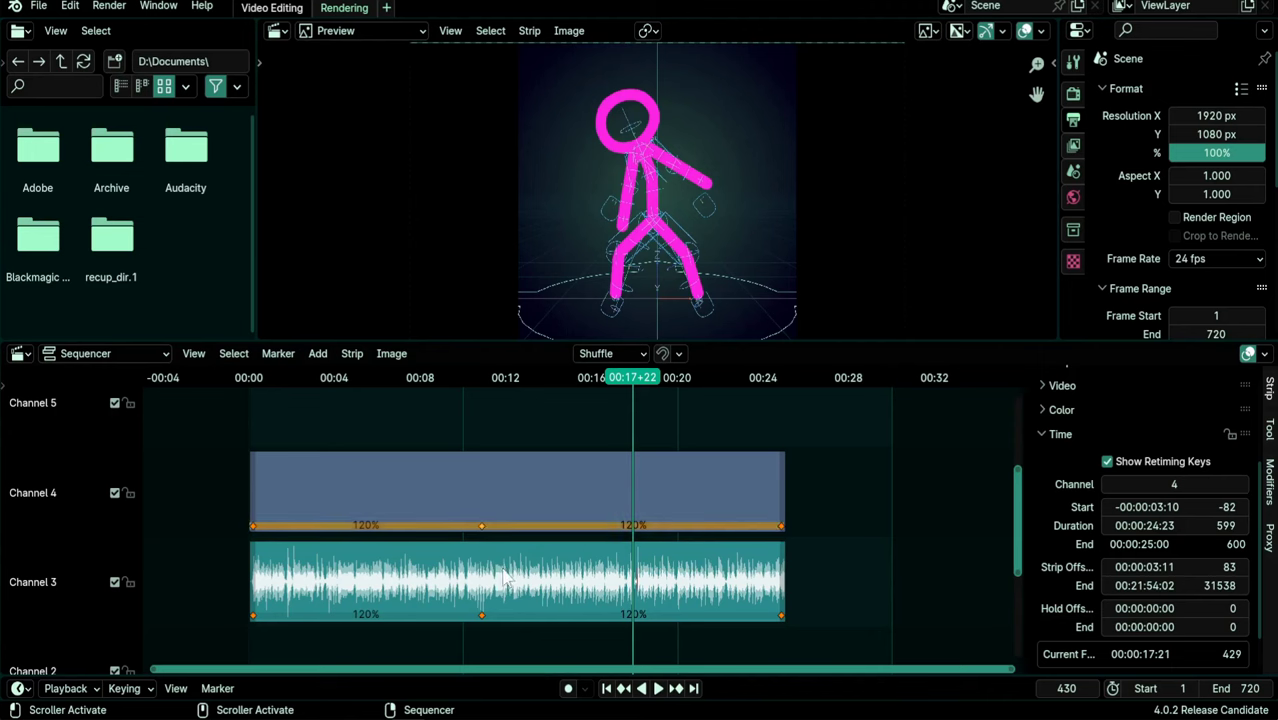
pyautogui.keyDown('shift'); pyautogui.click(775, 615); pyautogui.keyUp('shift')
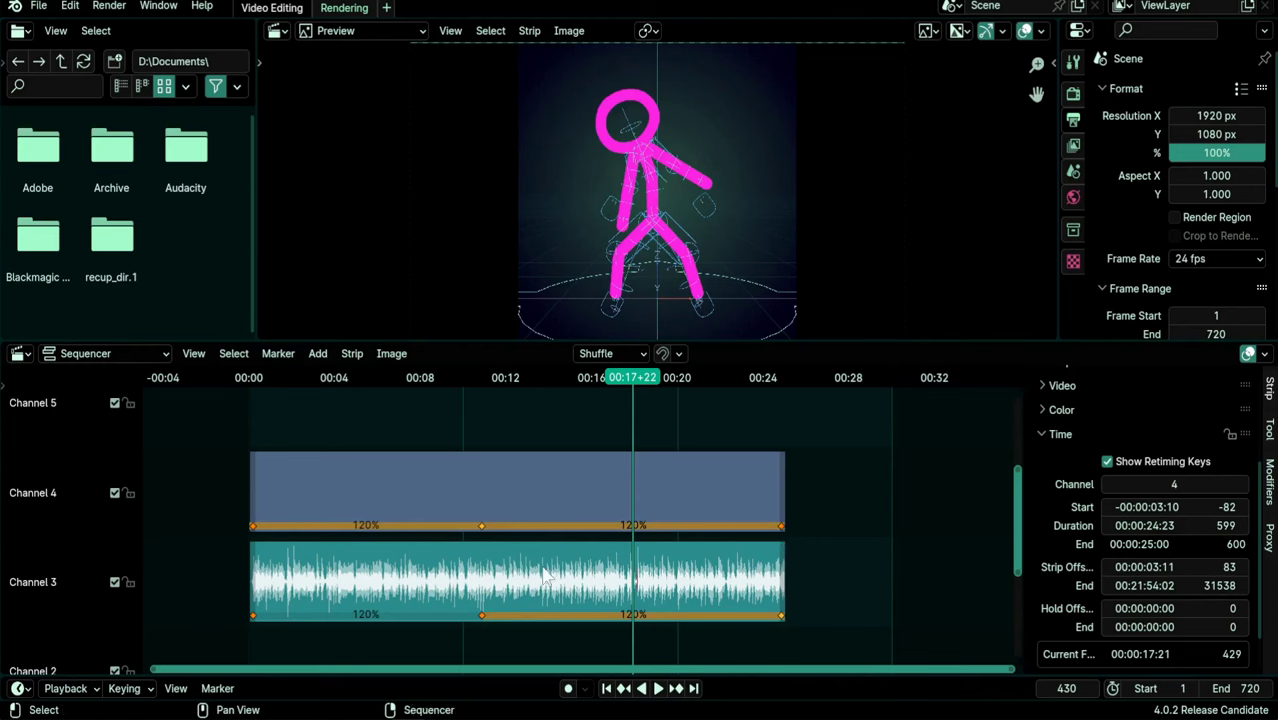
pyautogui.click(481, 525)
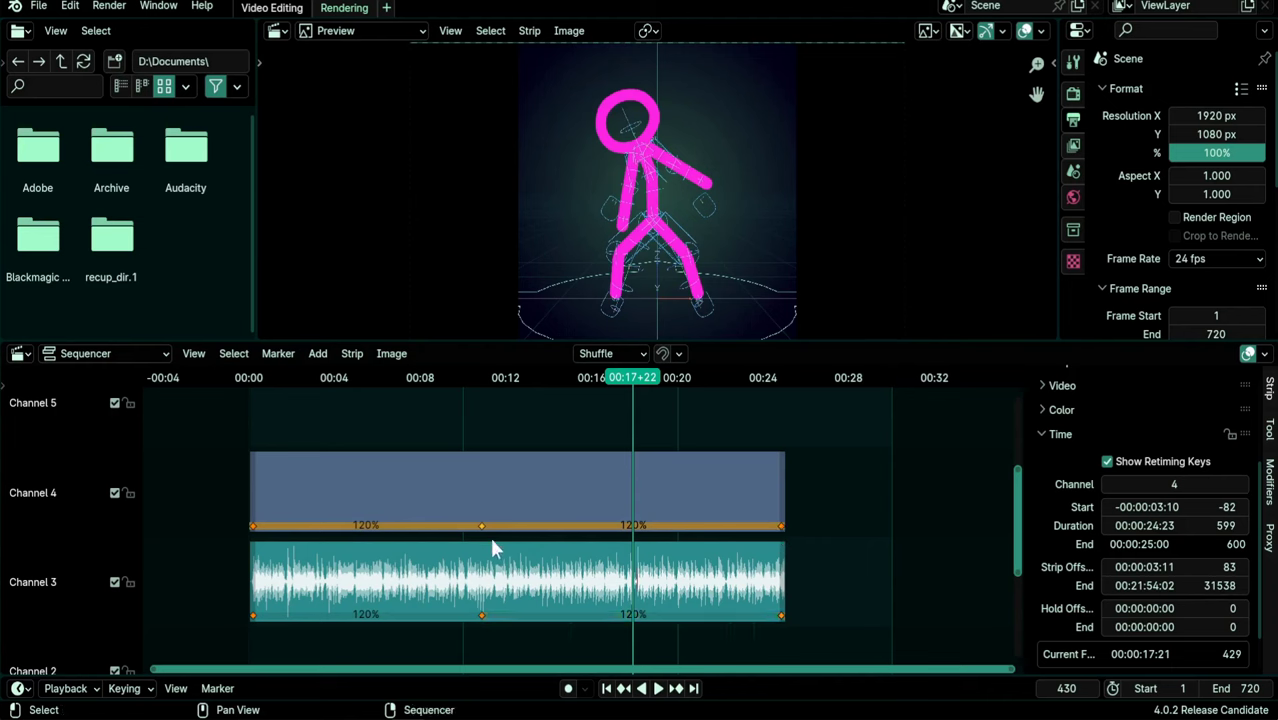
pyautogui.moveTo(570, 632); pyautogui.dragTo(436, 523)
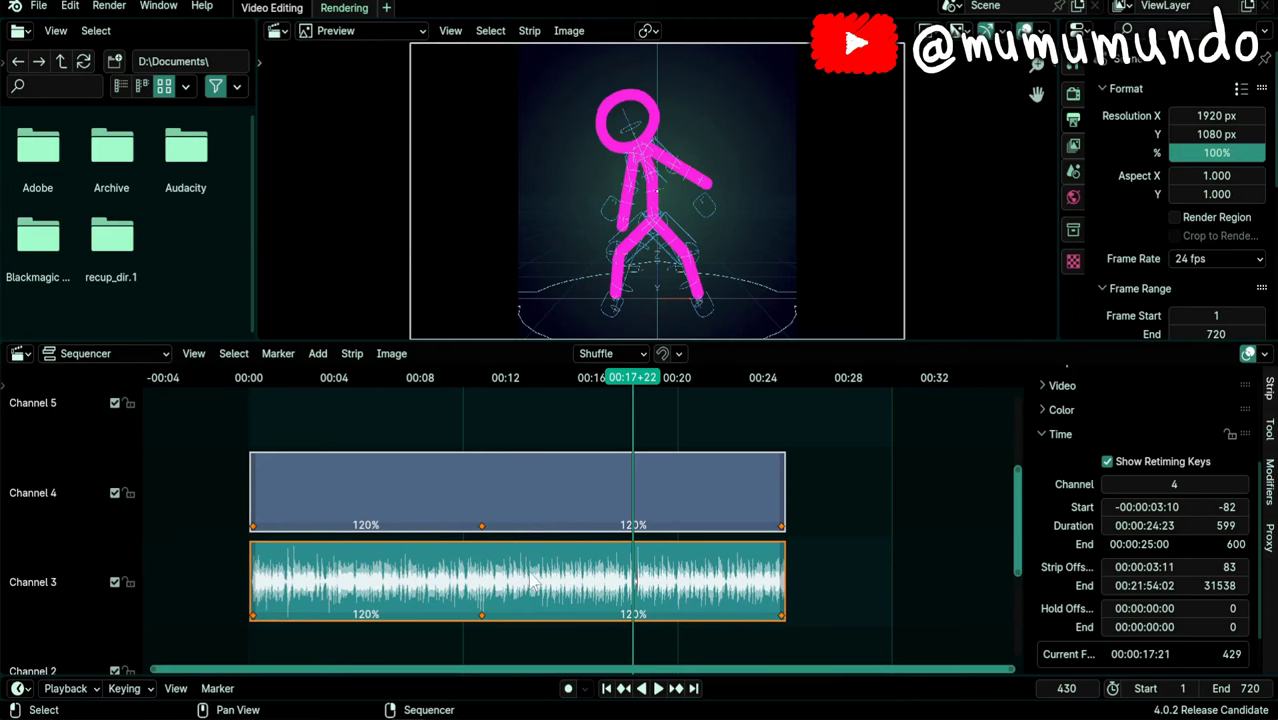
pyautogui.click(540, 570)
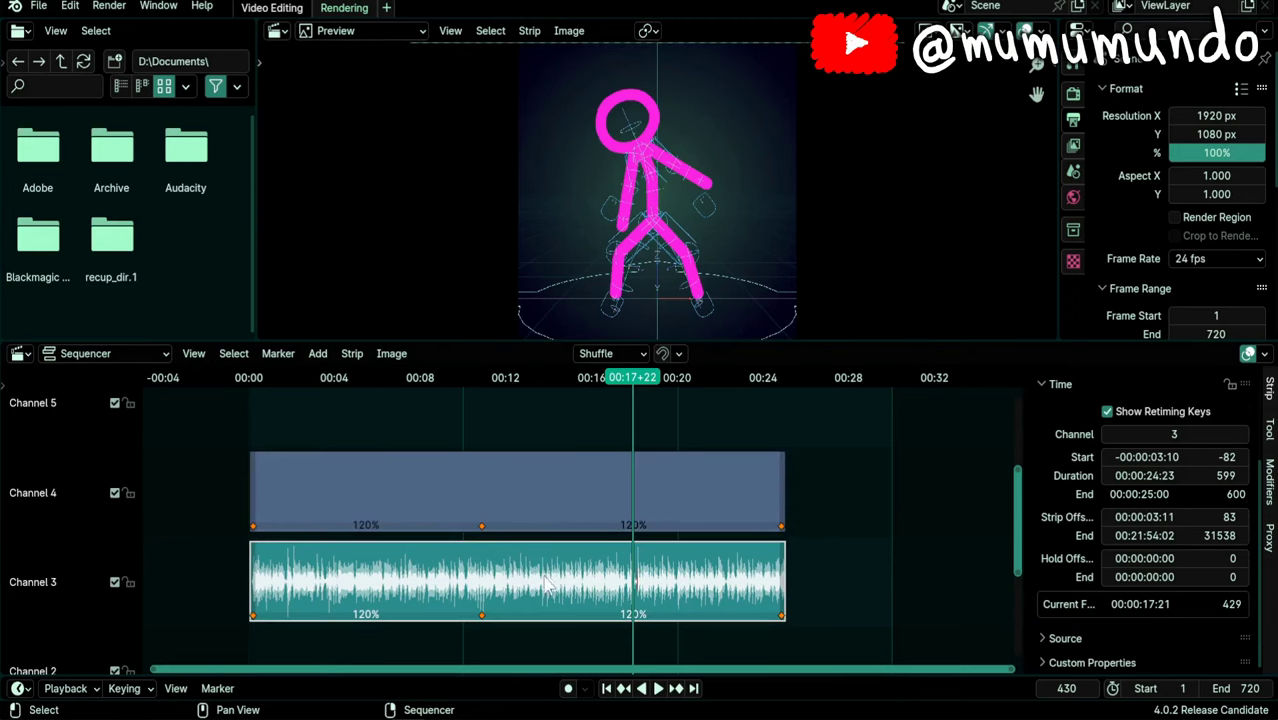
pyautogui.click(536, 512)
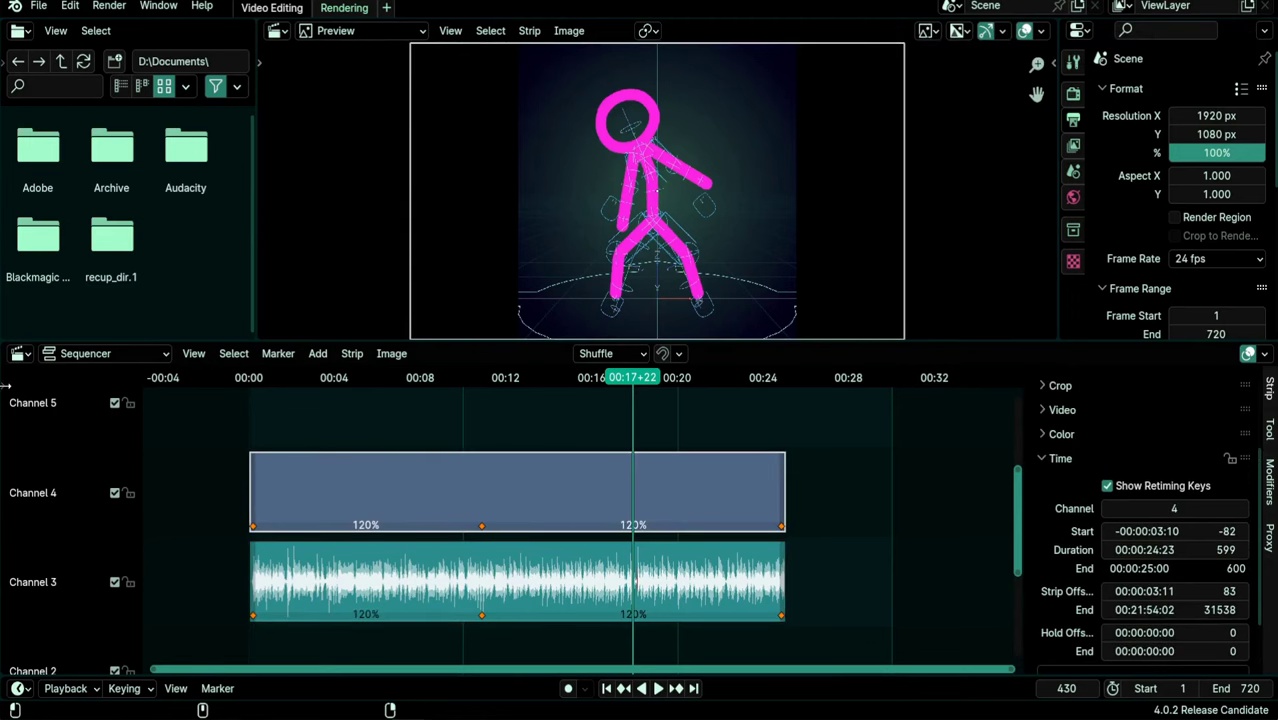
pyautogui.moveTo(6, 386); pyautogui.dragTo(50, 388)
# - Switch the toolbar tool to Select Box and box-select the retiming keys on both strips
pyautogui.click(224, 465)
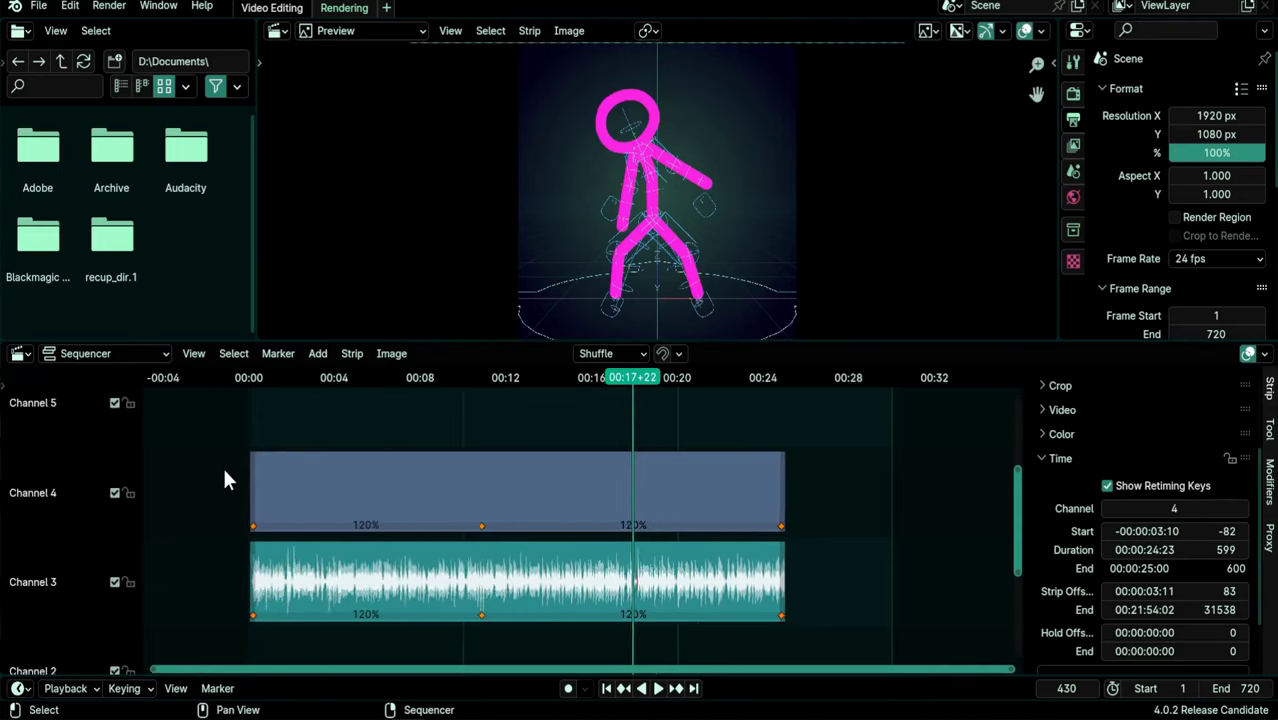
pyautogui.click(27, 390)
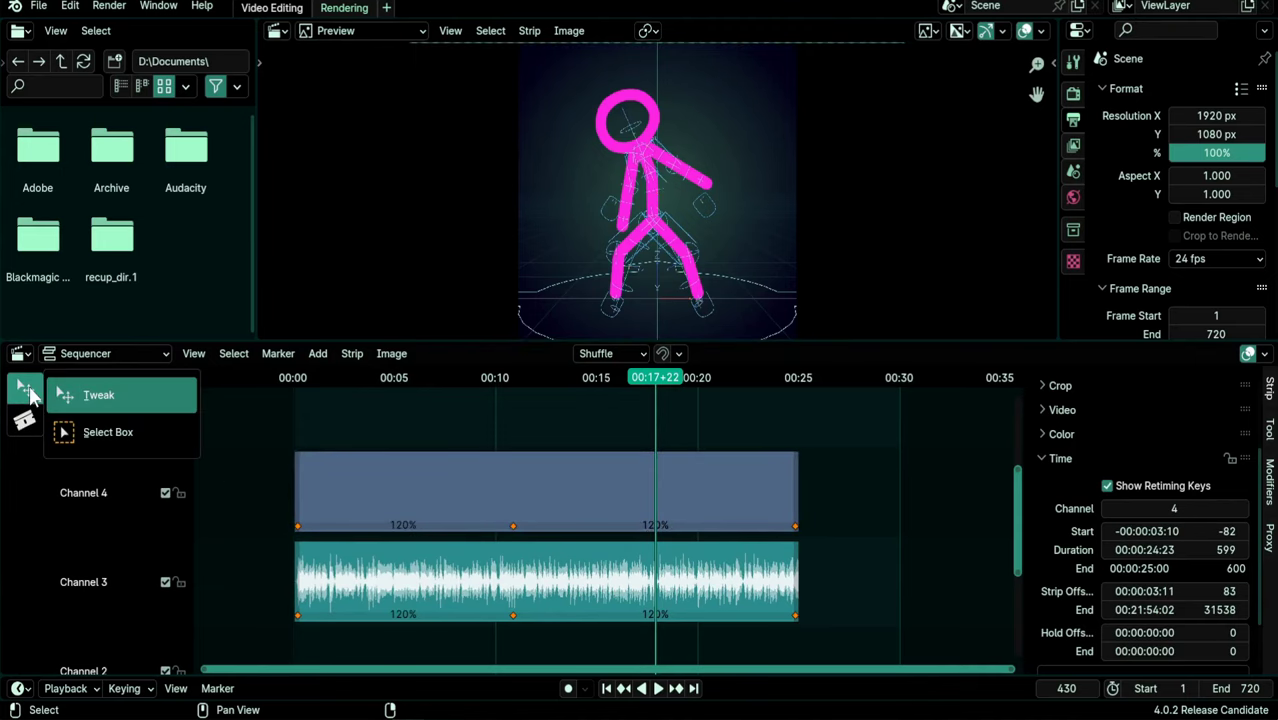
pyautogui.click(117, 434)
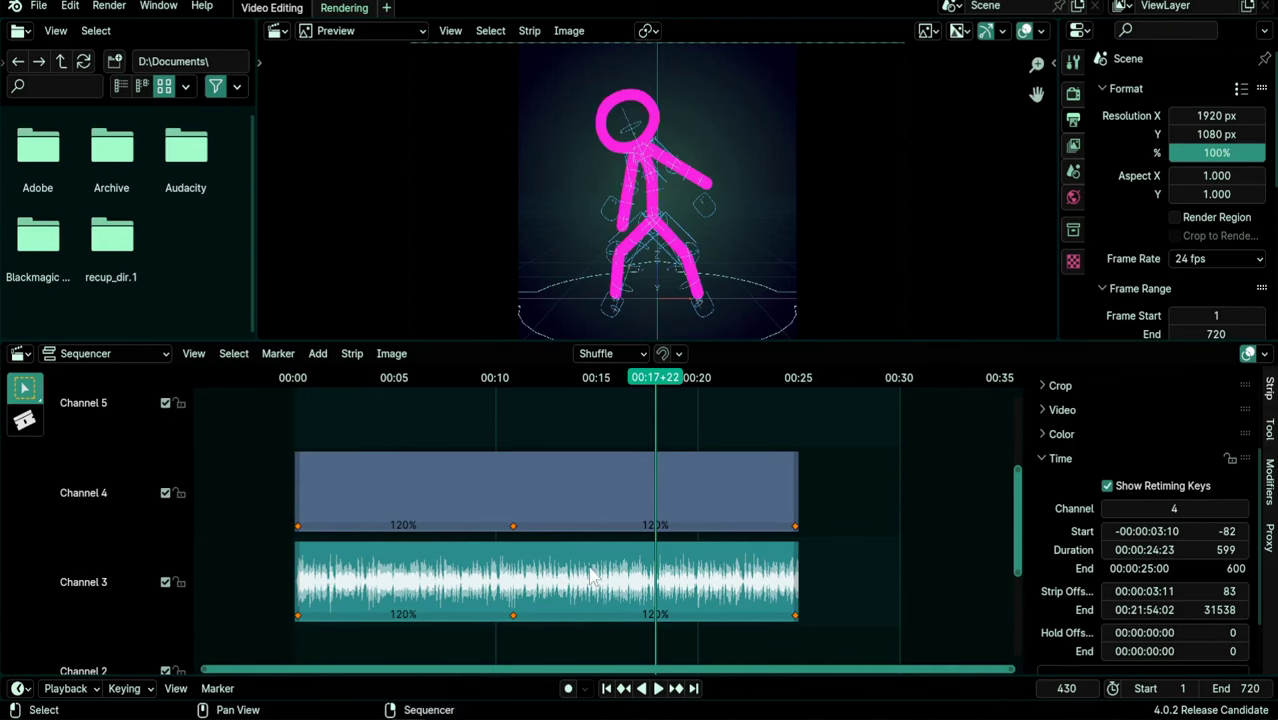
pyautogui.click(794, 528)
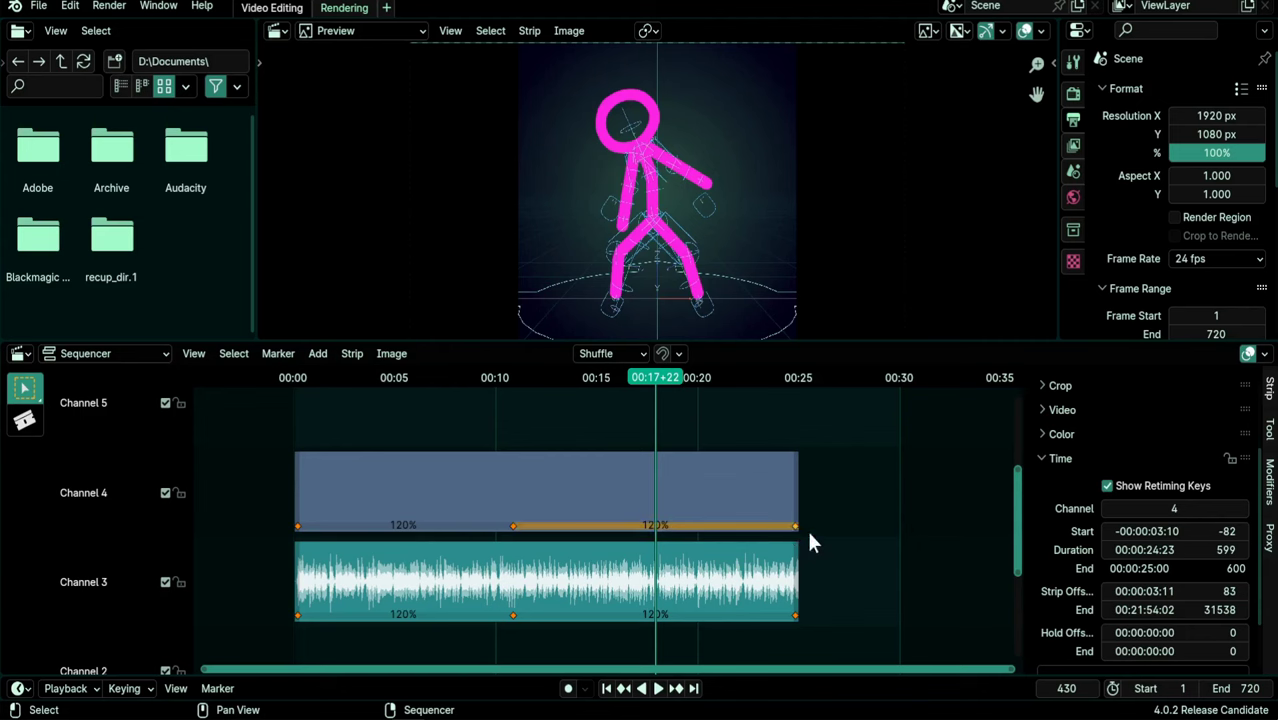
pyautogui.moveTo(840, 635); pyautogui.dragTo(457, 495)
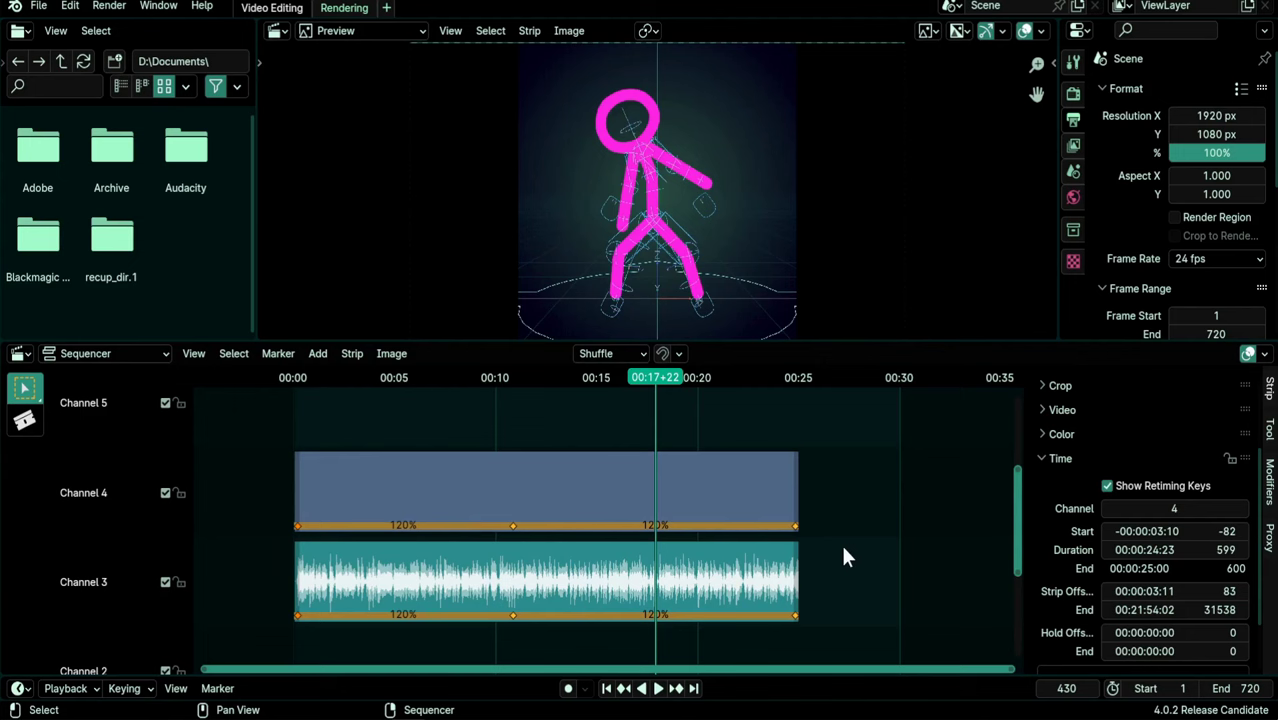
# - Stretch both strips to 615 frames and slide their middle keys so the first sections play at 113%
pyautogui.press('g')
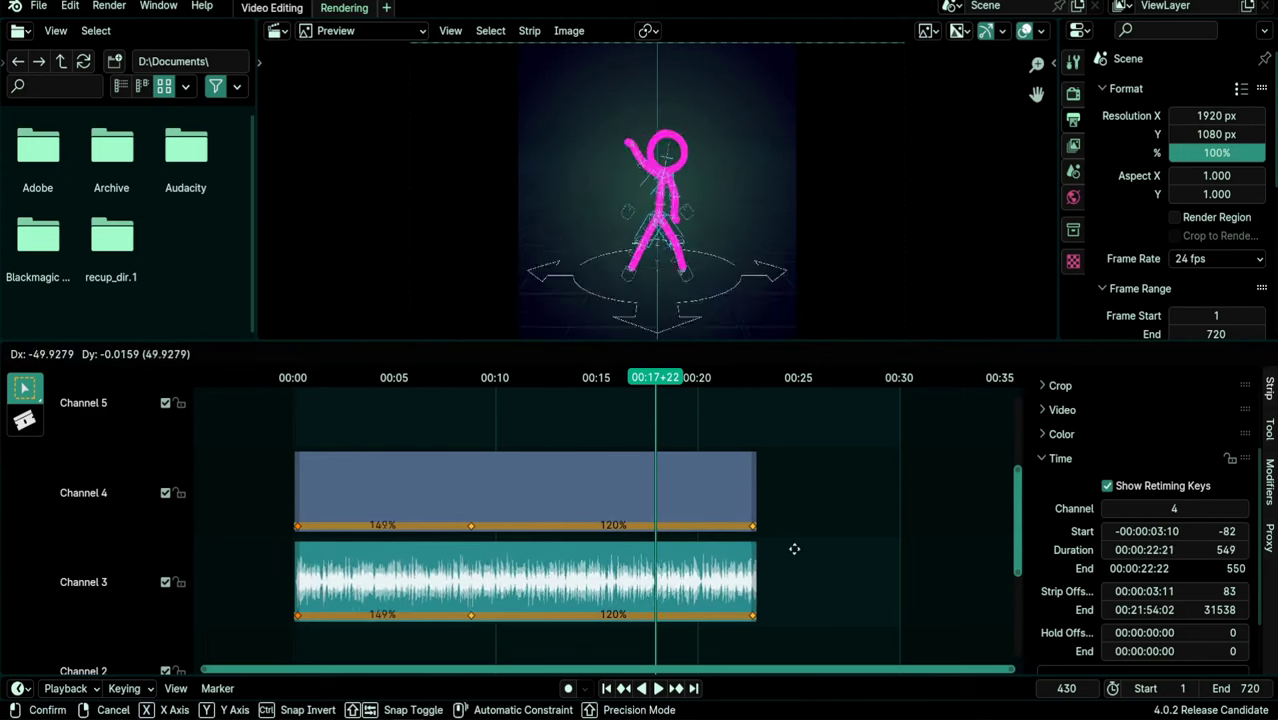
pyautogui.click(843, 551)
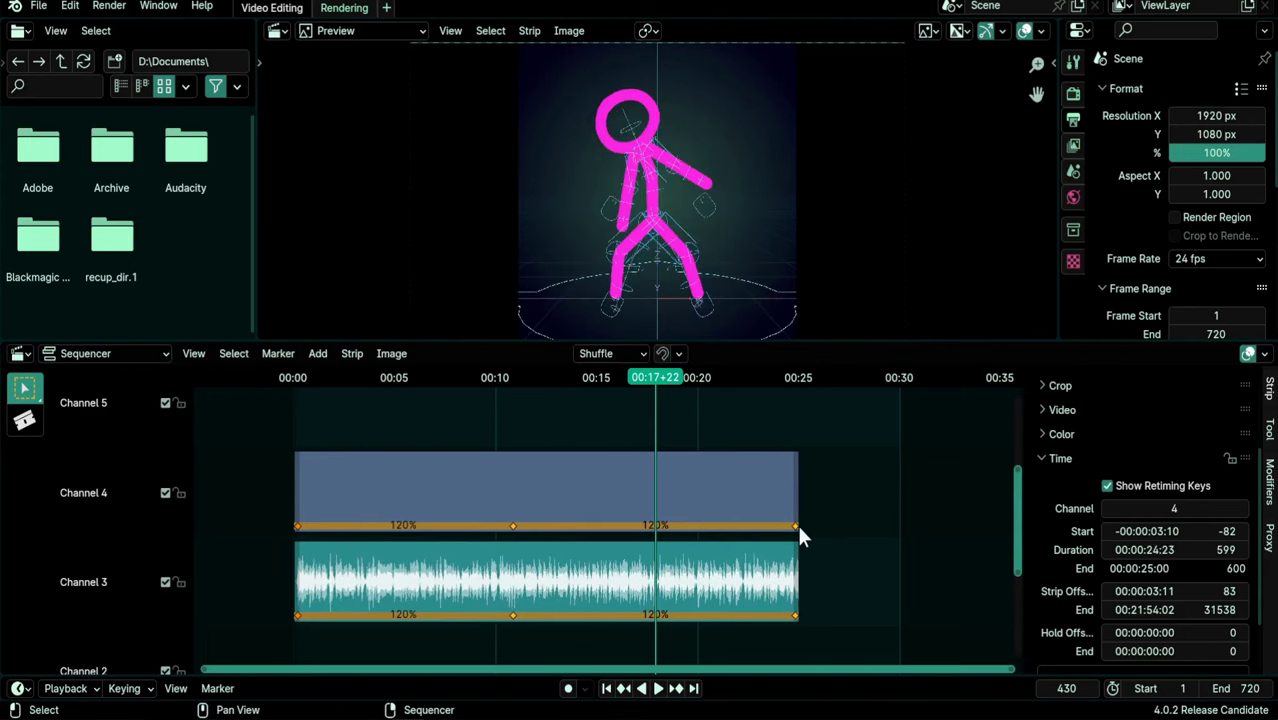
pyautogui.moveTo(794, 524); pyautogui.dragTo(808, 526)
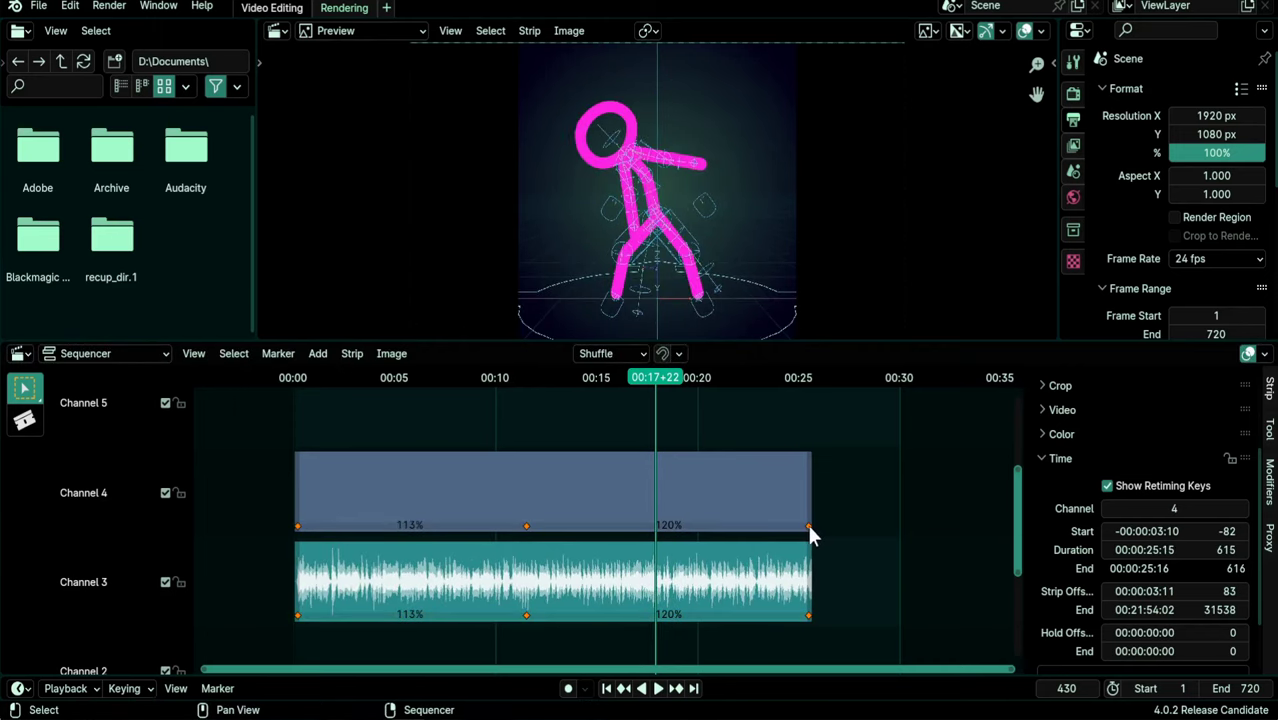
pyautogui.keyDown('shift'); pyautogui.click(342, 615); pyautogui.keyUp('shift')
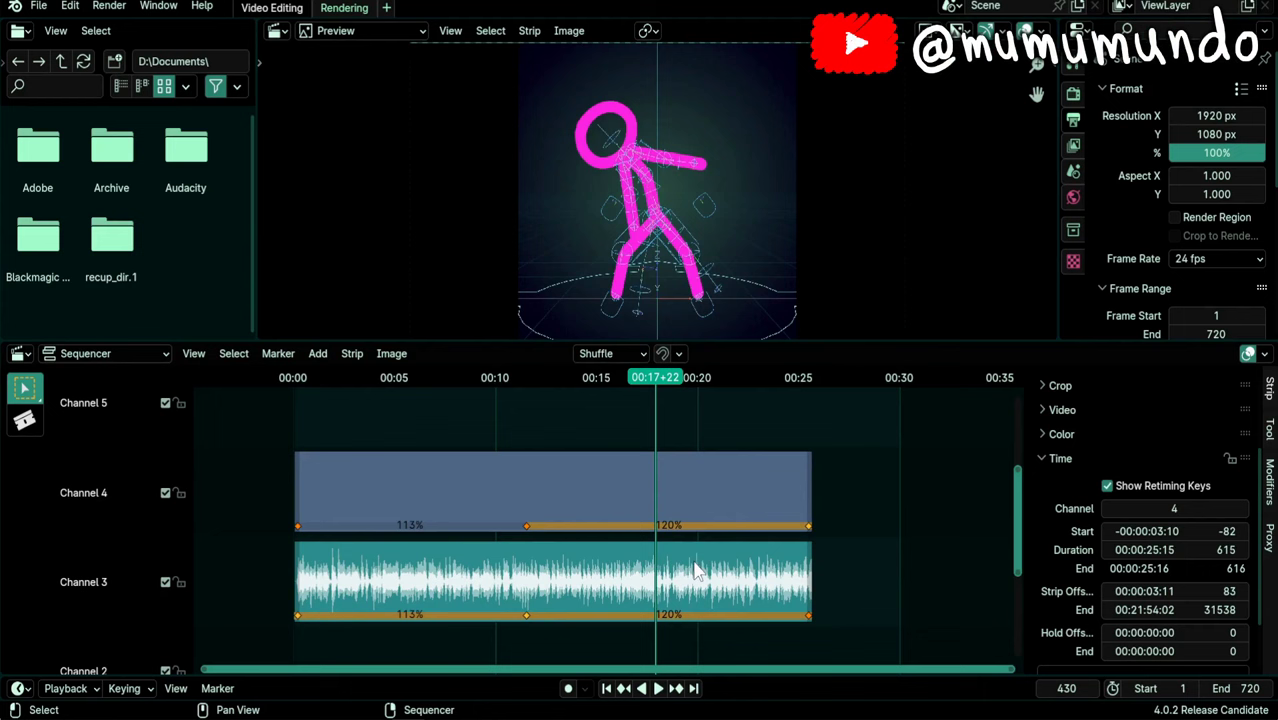
pyautogui.press('g')
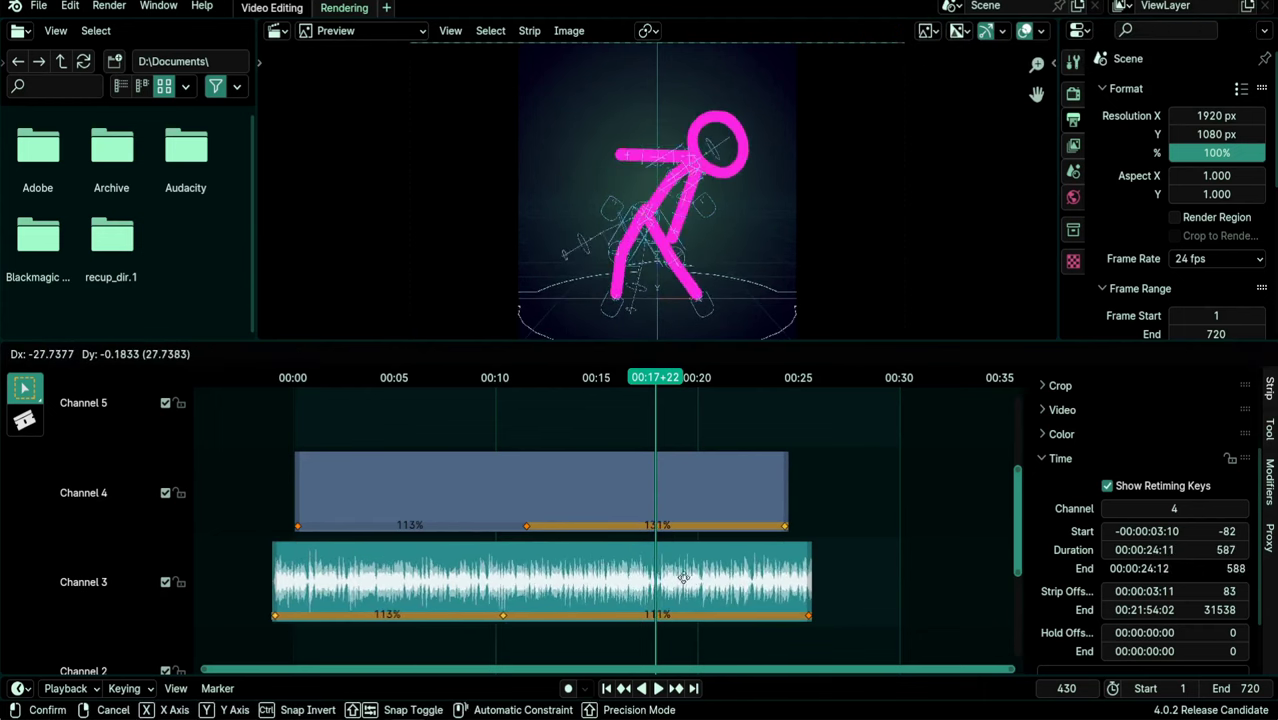
pyautogui.click(516, 510)
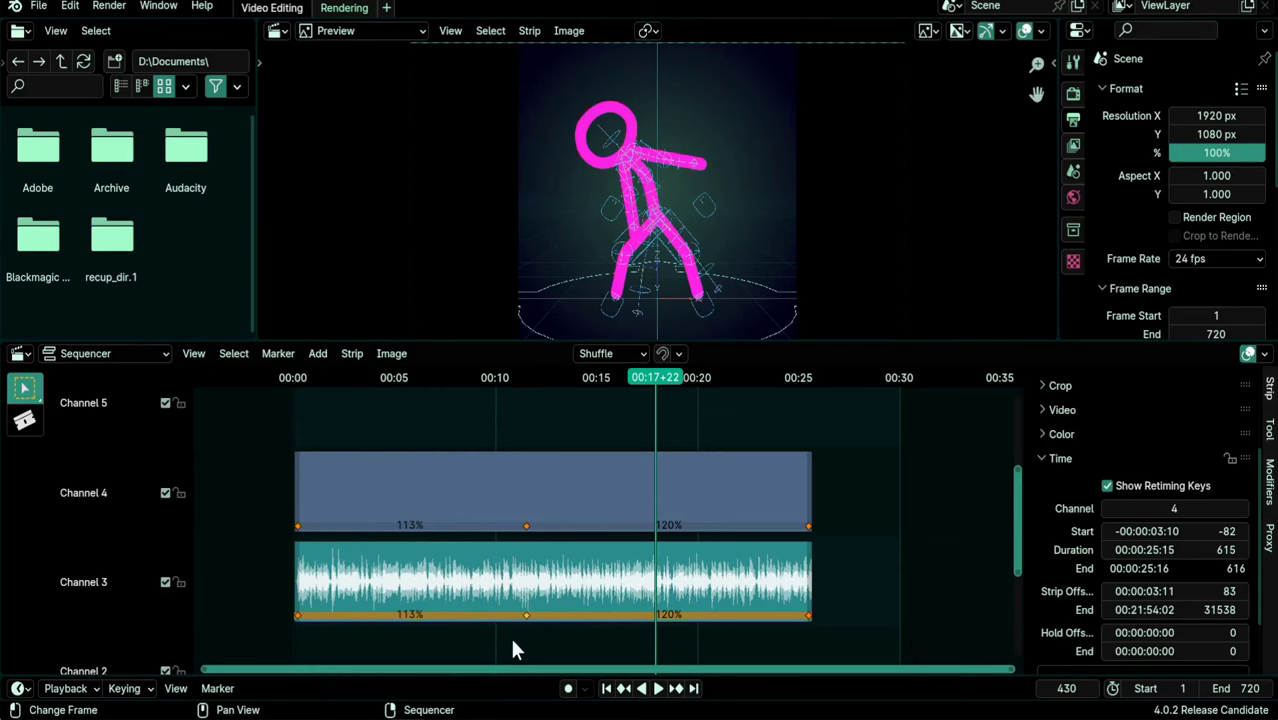
# - Slide the audio strip's middle retiming key right until its sections read 83% and 170%
pyautogui.scroll(8, 512, 642)
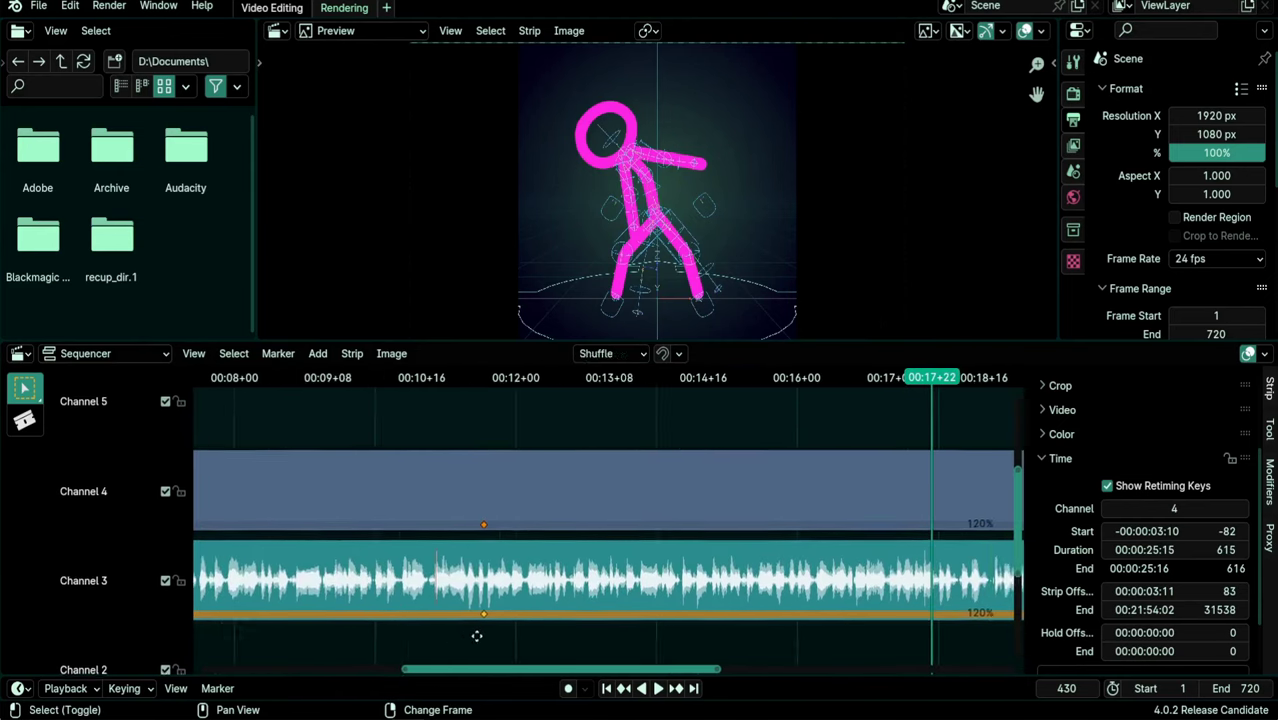
pyautogui.moveTo(477, 636); pyautogui.dragTo(500, 626, button='middle')
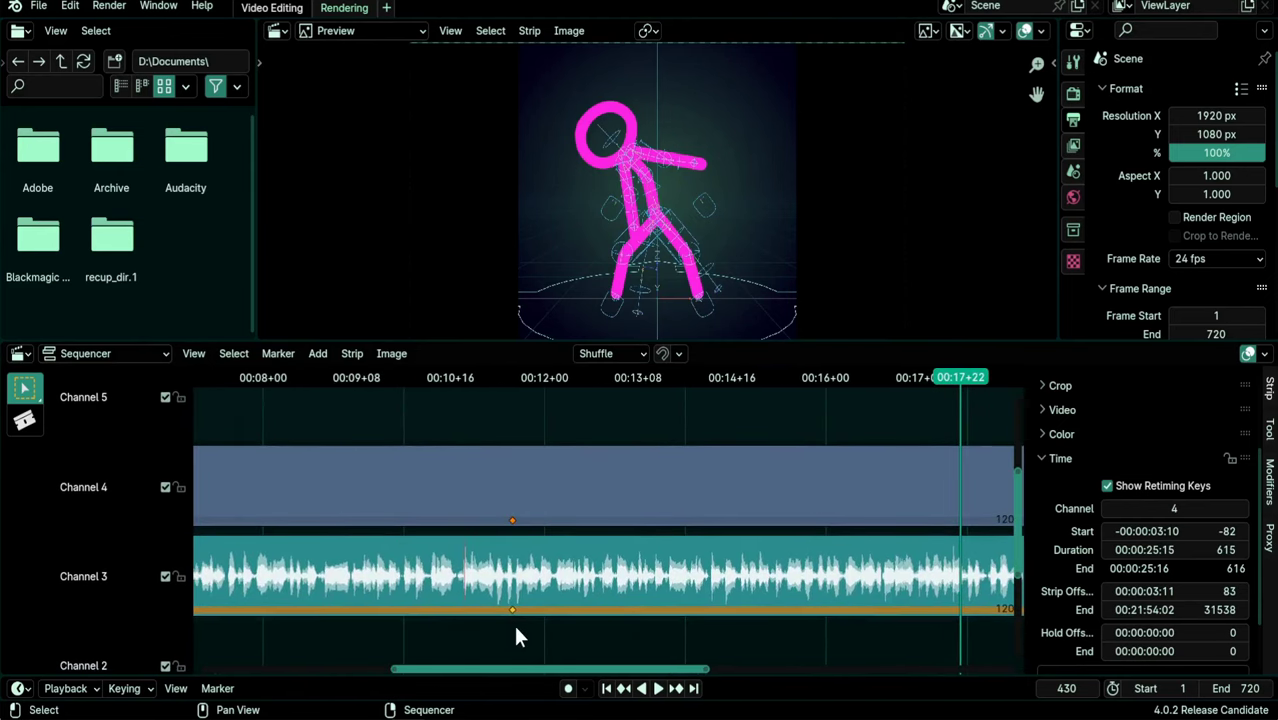
pyautogui.press('g')
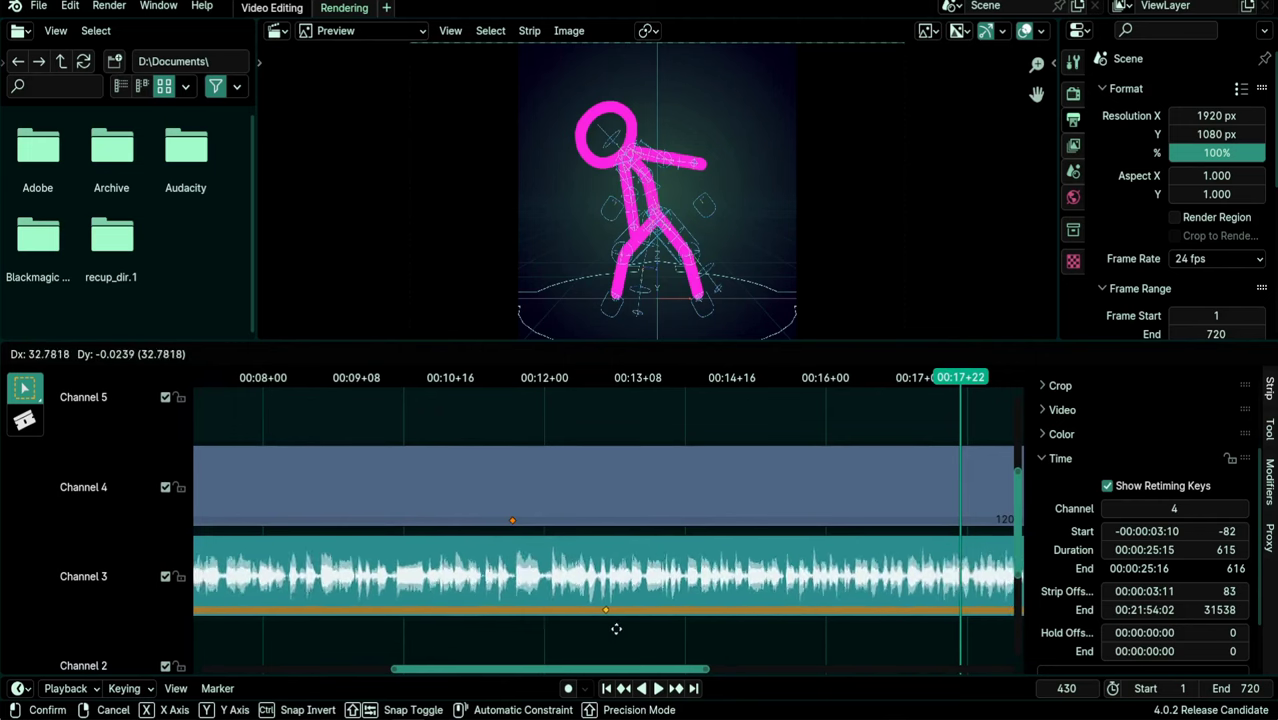
pyautogui.click(514, 629)
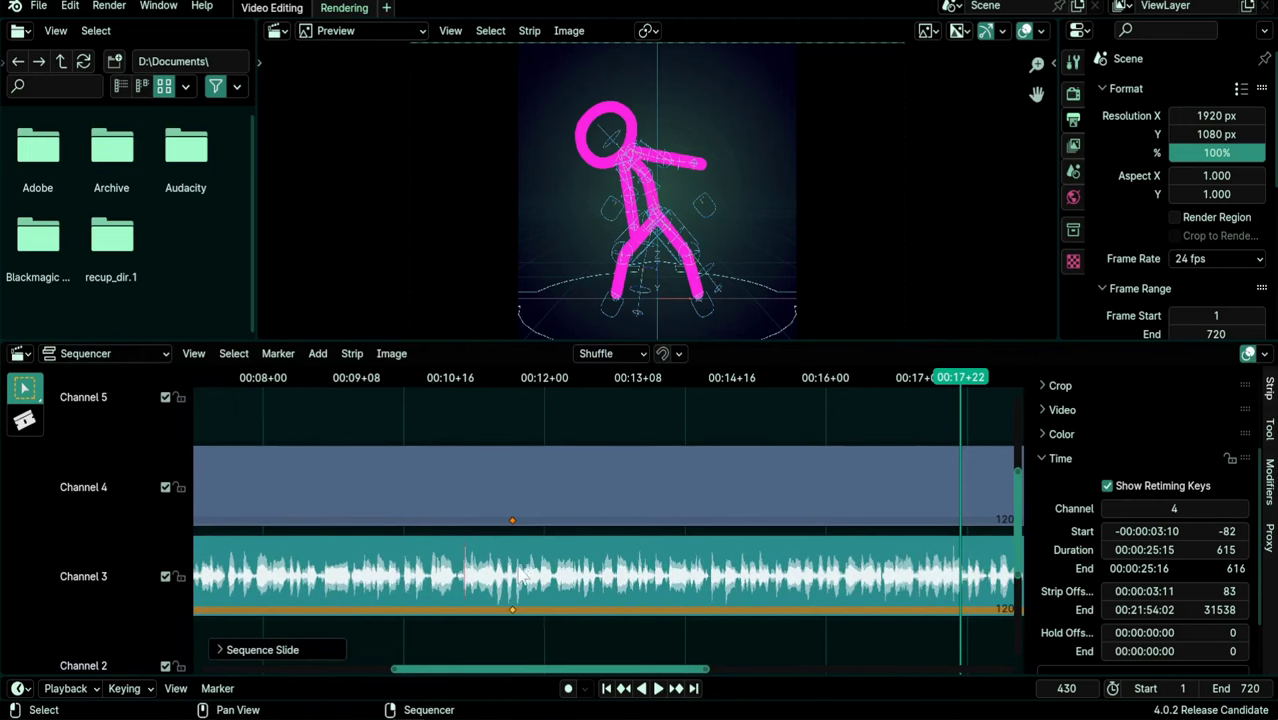
pyautogui.press('g')
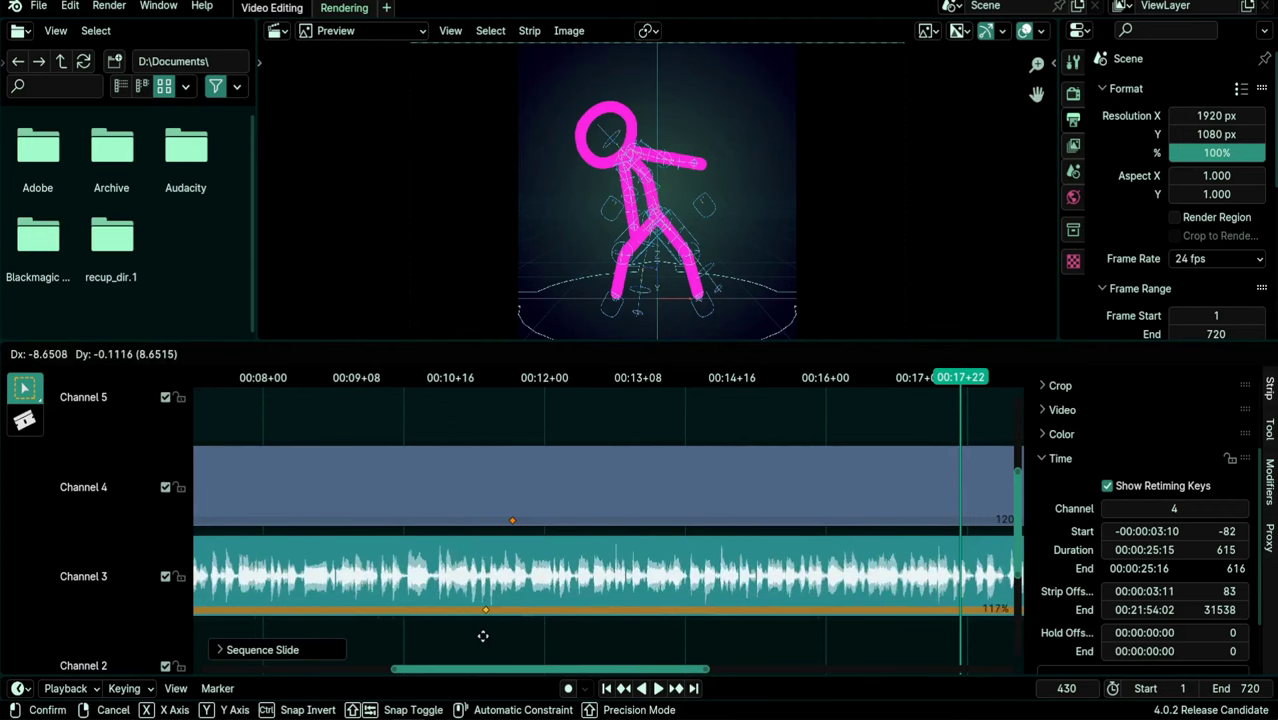
pyautogui.click(530, 632)
pyautogui.press('Home')
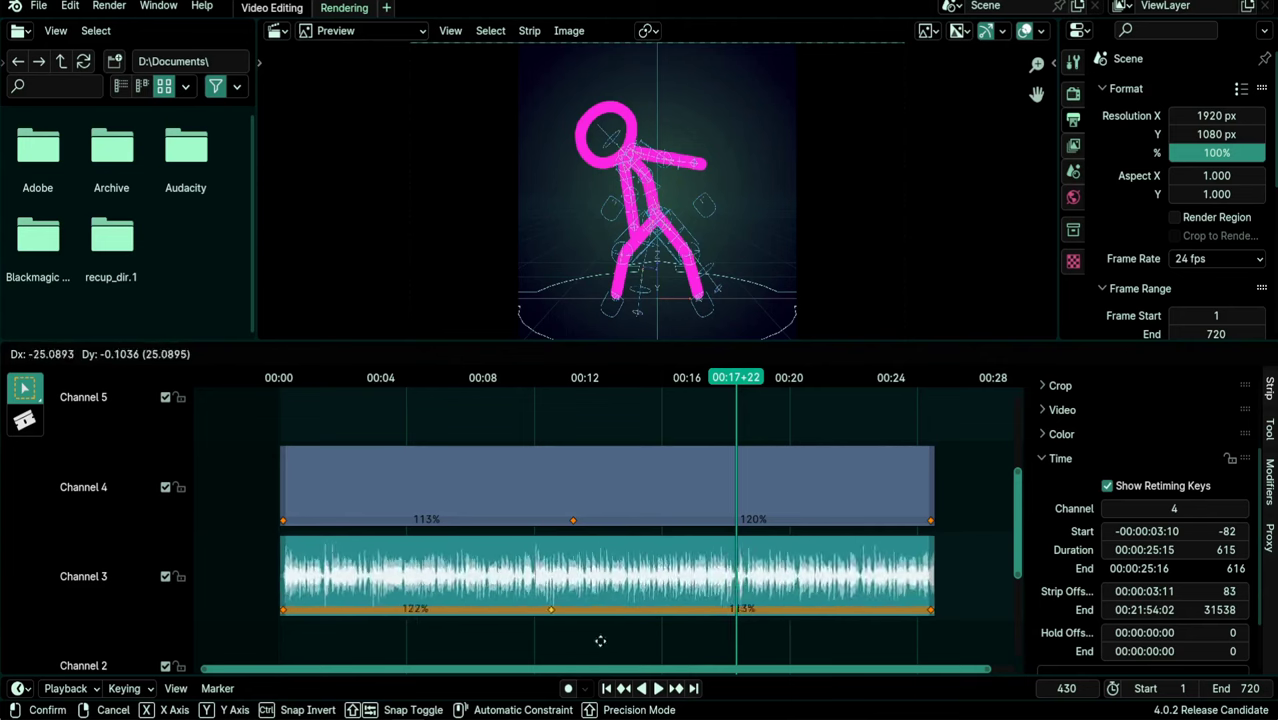
pyautogui.click(688, 626)
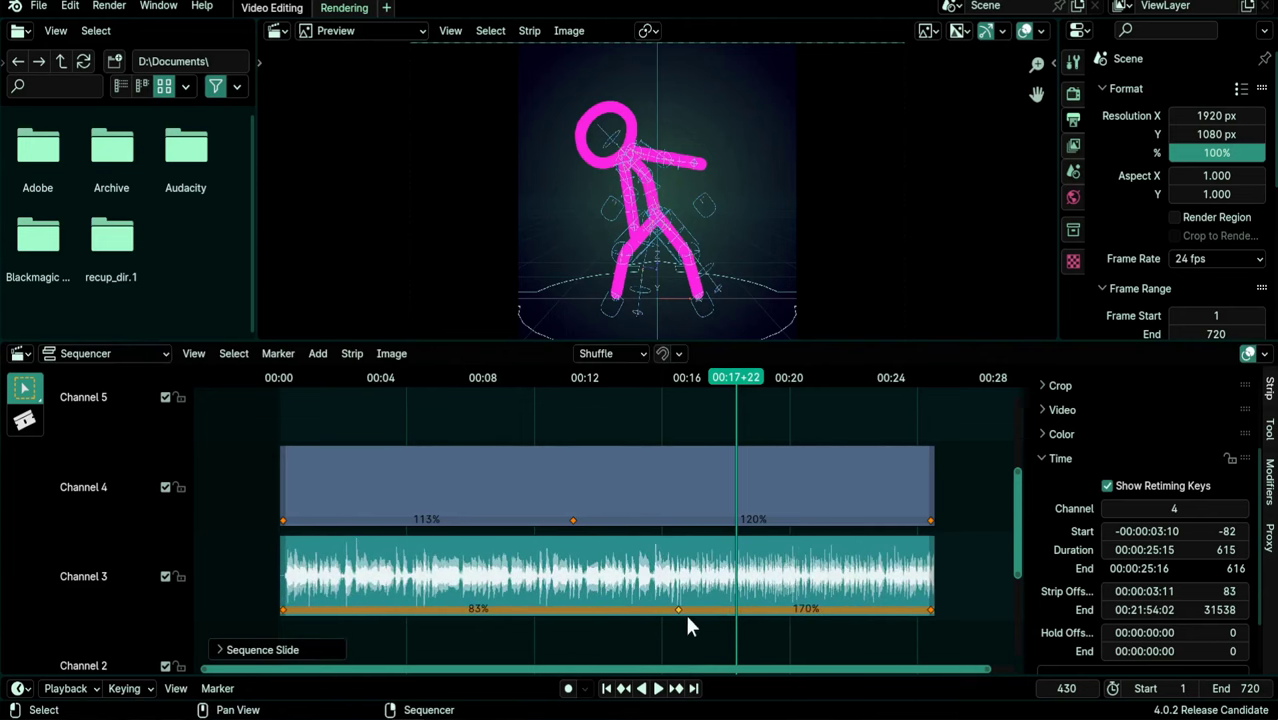
# - Set the video strip's first segment to 83% with Set Speed, matching the audio's 83%/170% split
pyautogui.click(573, 520)
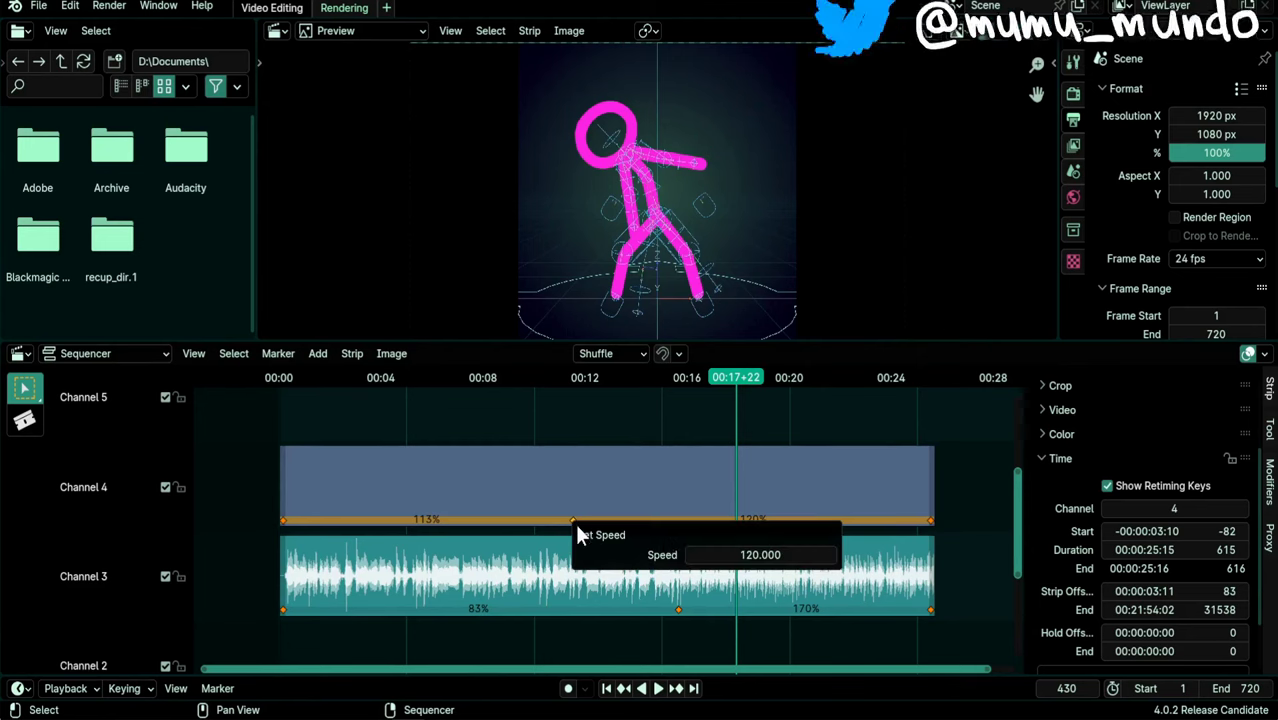
pyautogui.press('r')
pyautogui.click(741, 554)
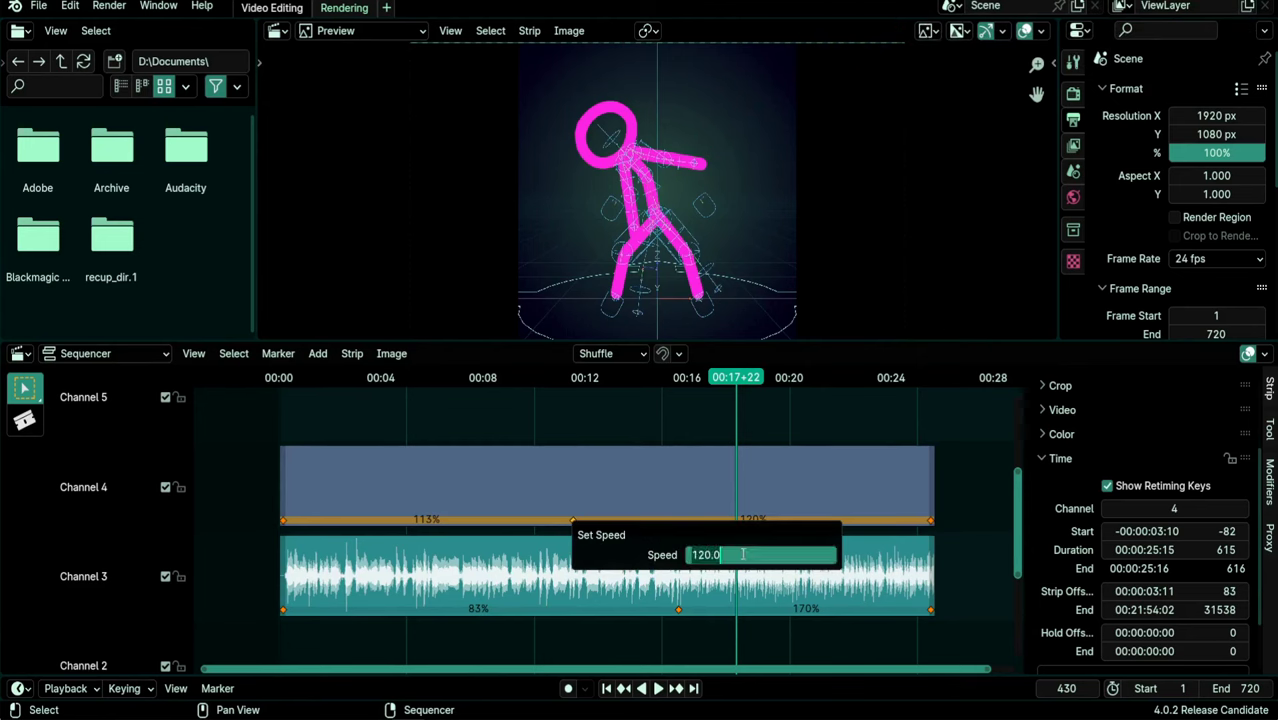
pyautogui.write('83')
pyautogui.press('Return')
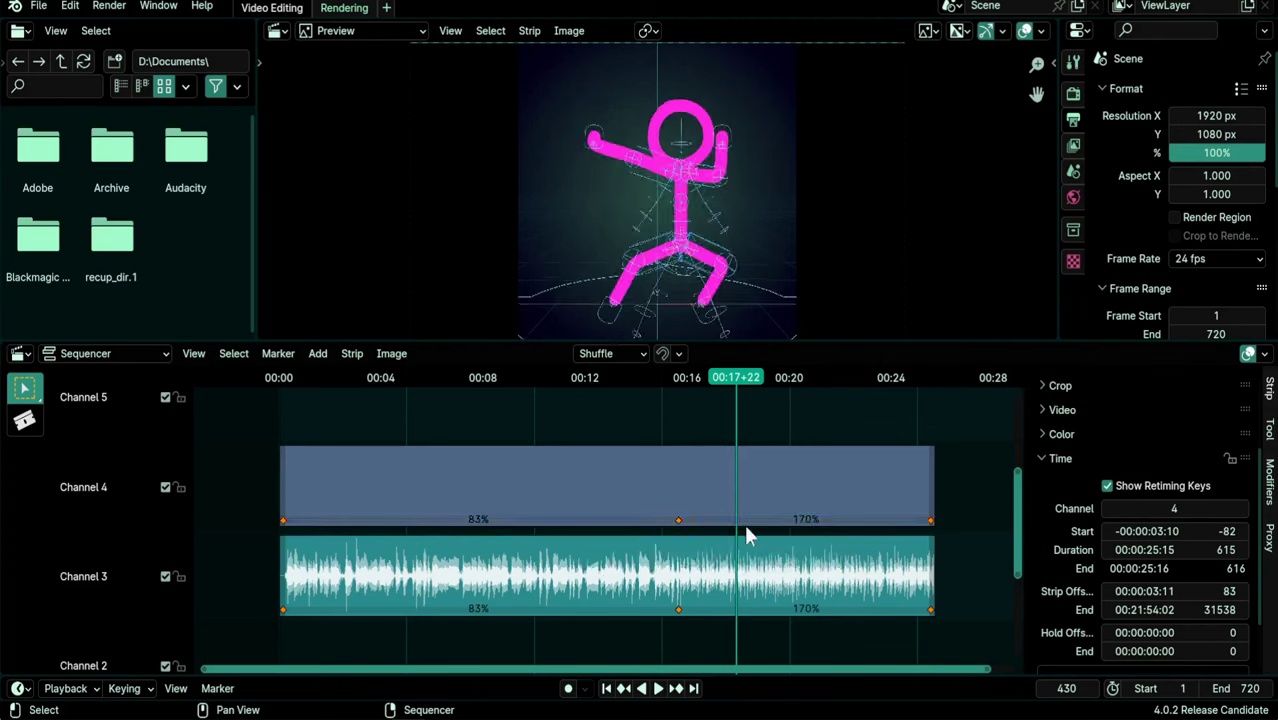
pyautogui.click(679, 521)
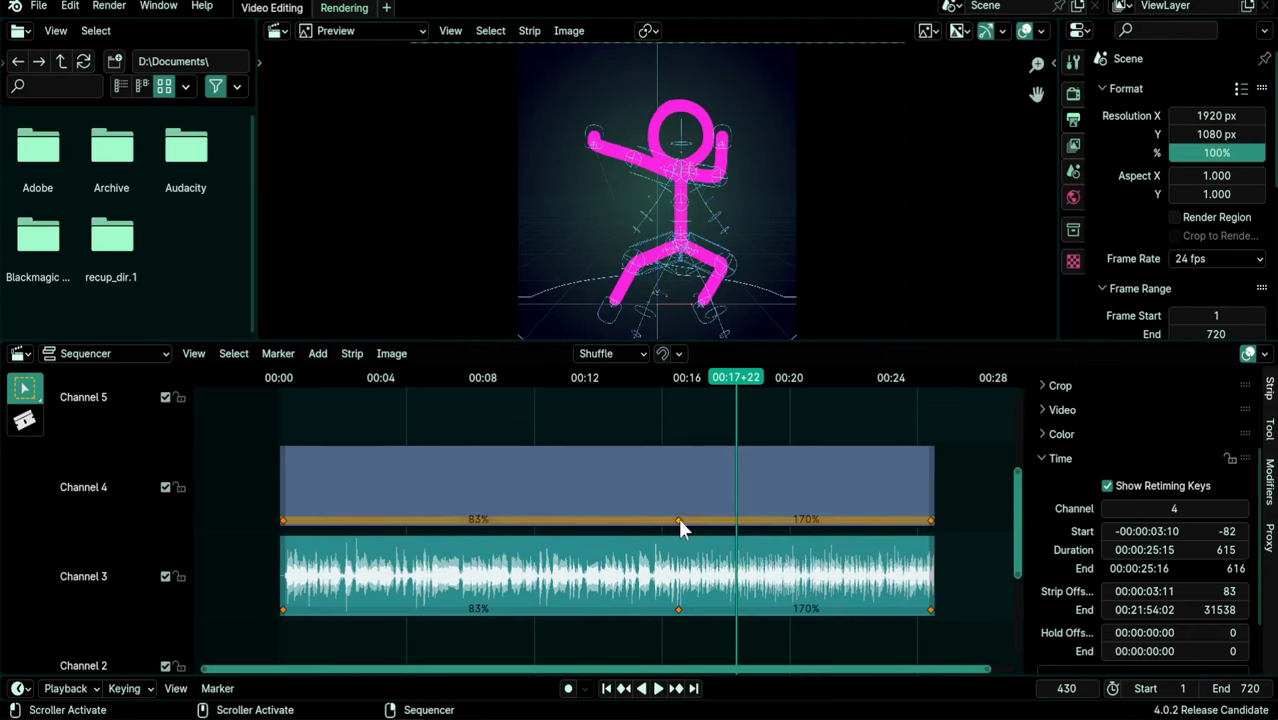
pyautogui.press('Delete')
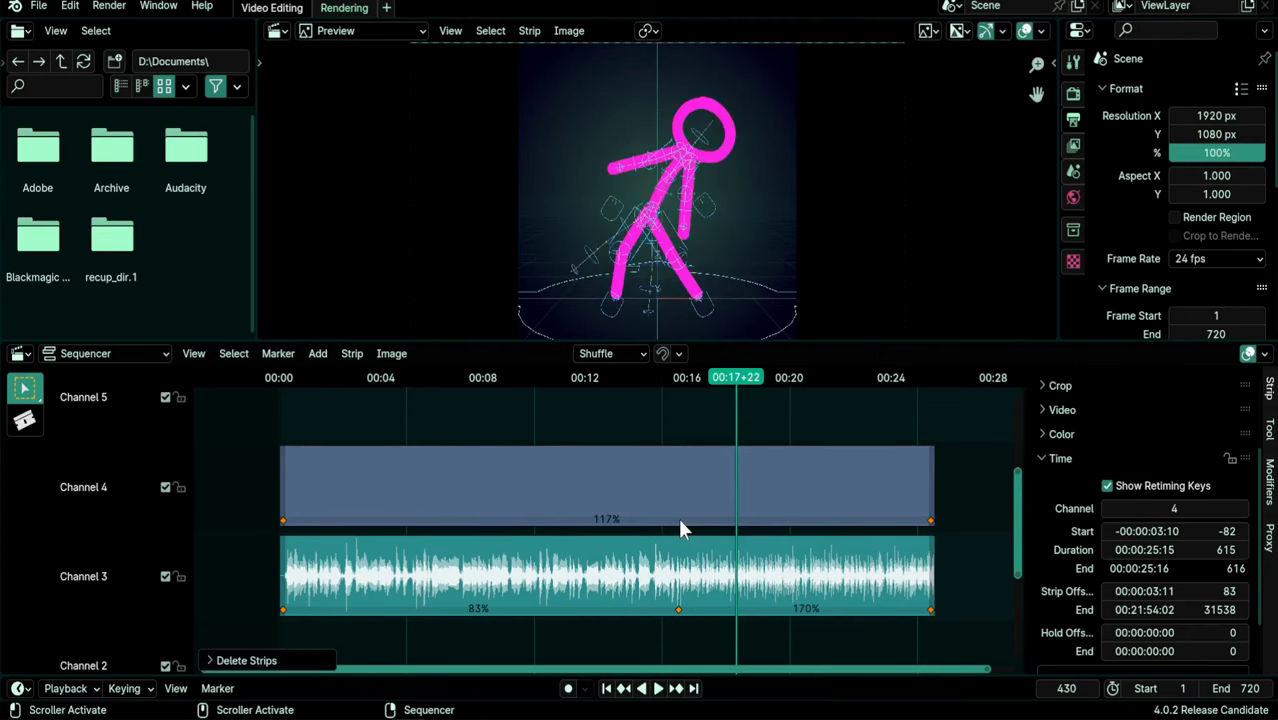
pyautogui.click(288, 485)
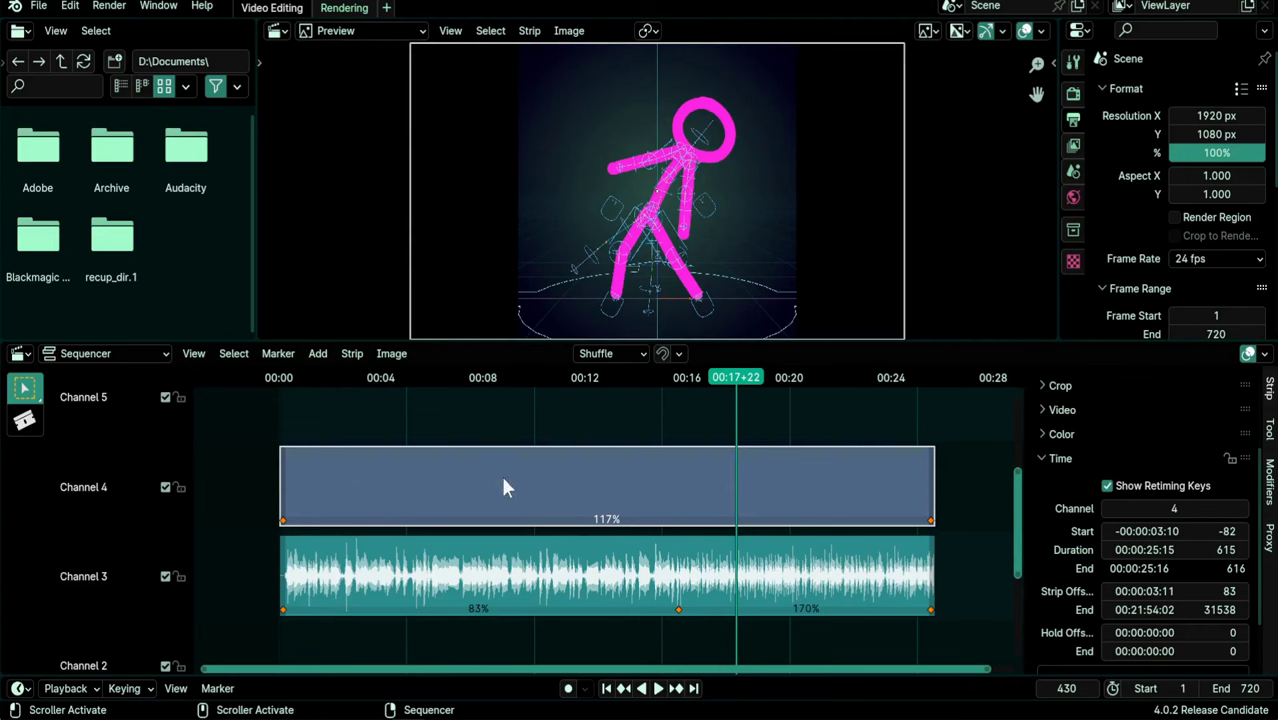
pyautogui.hotkey('ctrl', 'z')
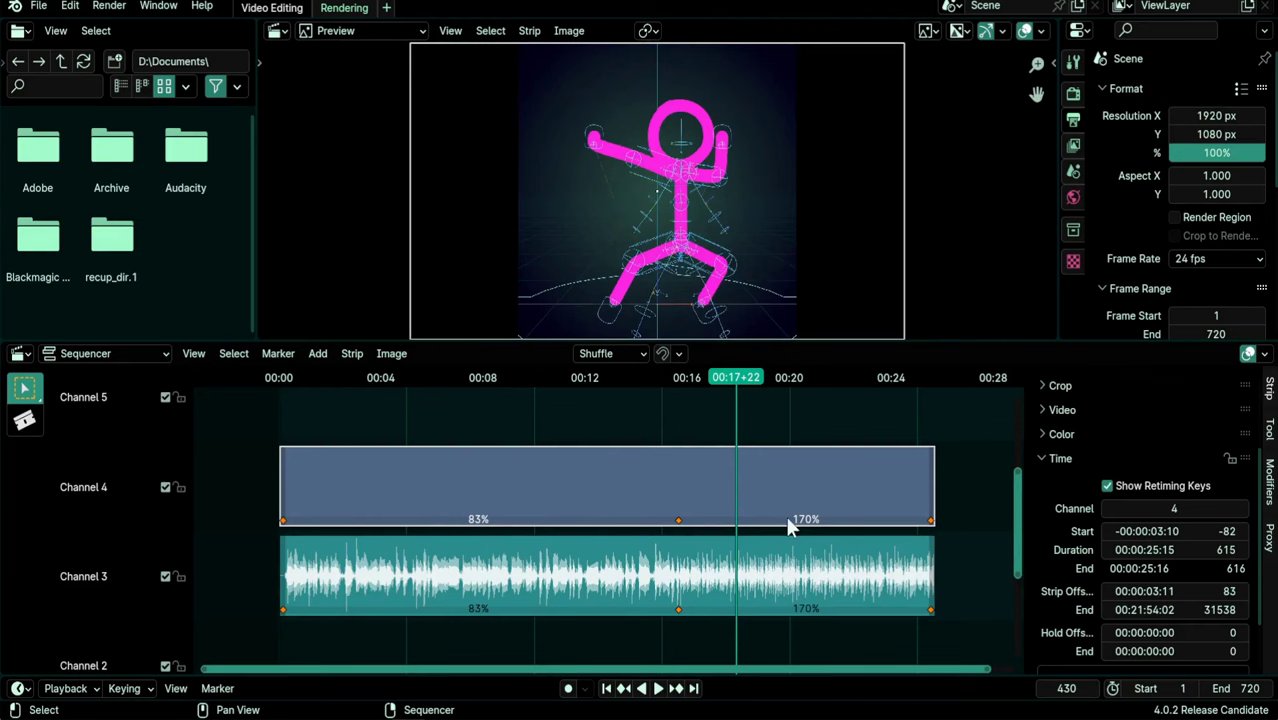
# - Add a speed transition at the video strip's middle retiming key via Strip > Retiming
pyautogui.click(681, 522)
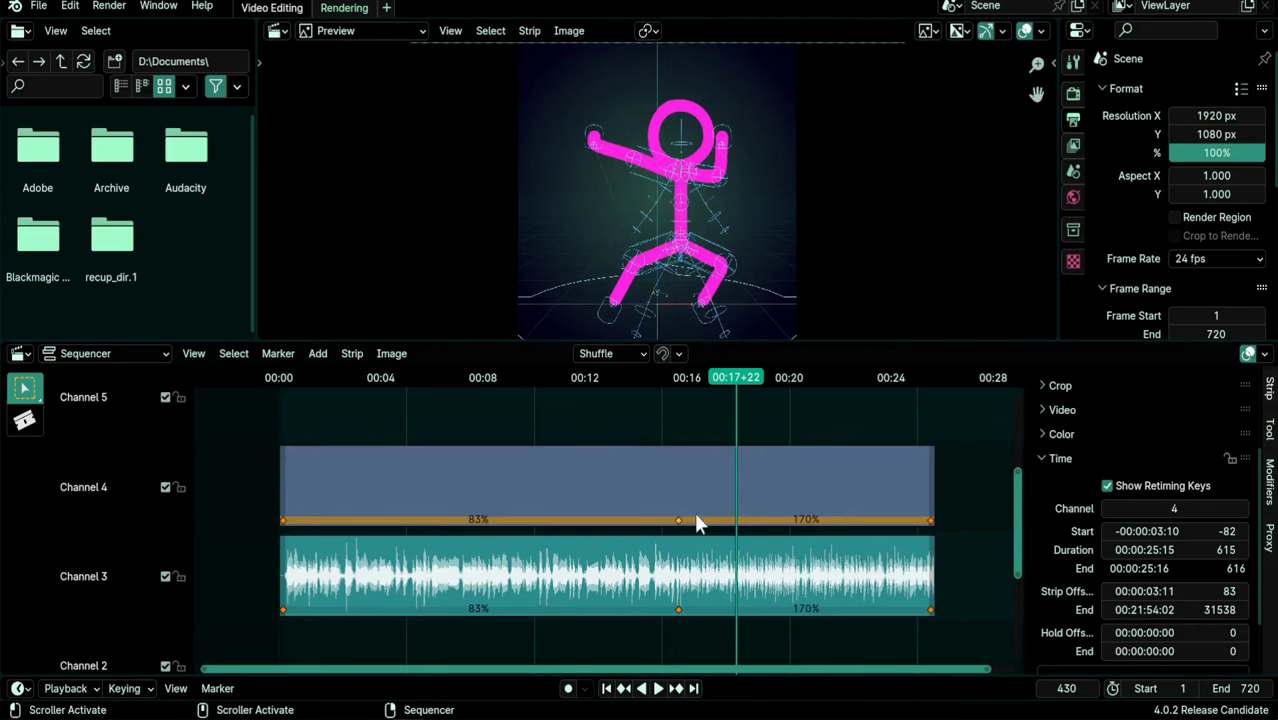
pyautogui.click(352, 354)
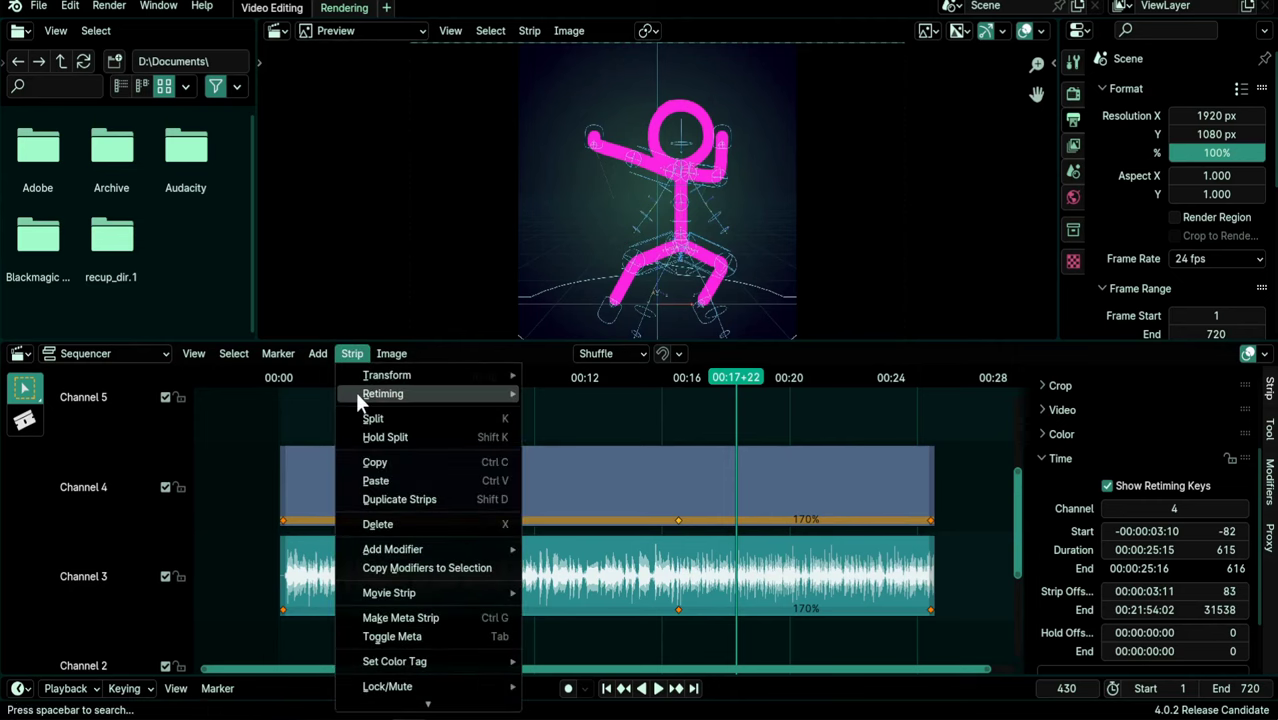
pyautogui.moveTo(355, 393)
pyautogui.click(600, 430)
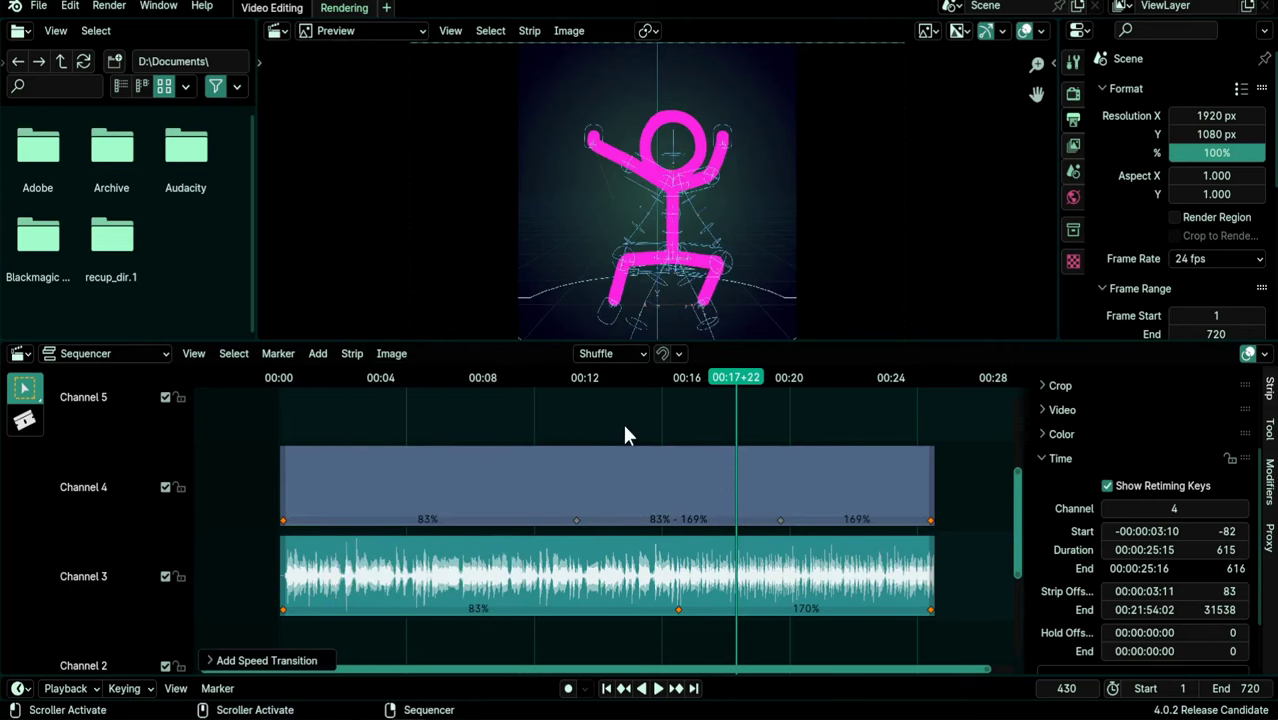
# - Slide the transition's start and end keys to reposition and widen the 83%-to-169% ramp
pyautogui.click(779, 519)
pyautogui.keyDown('shift'); pyautogui.click(577, 520); pyautogui.keyUp('shift')
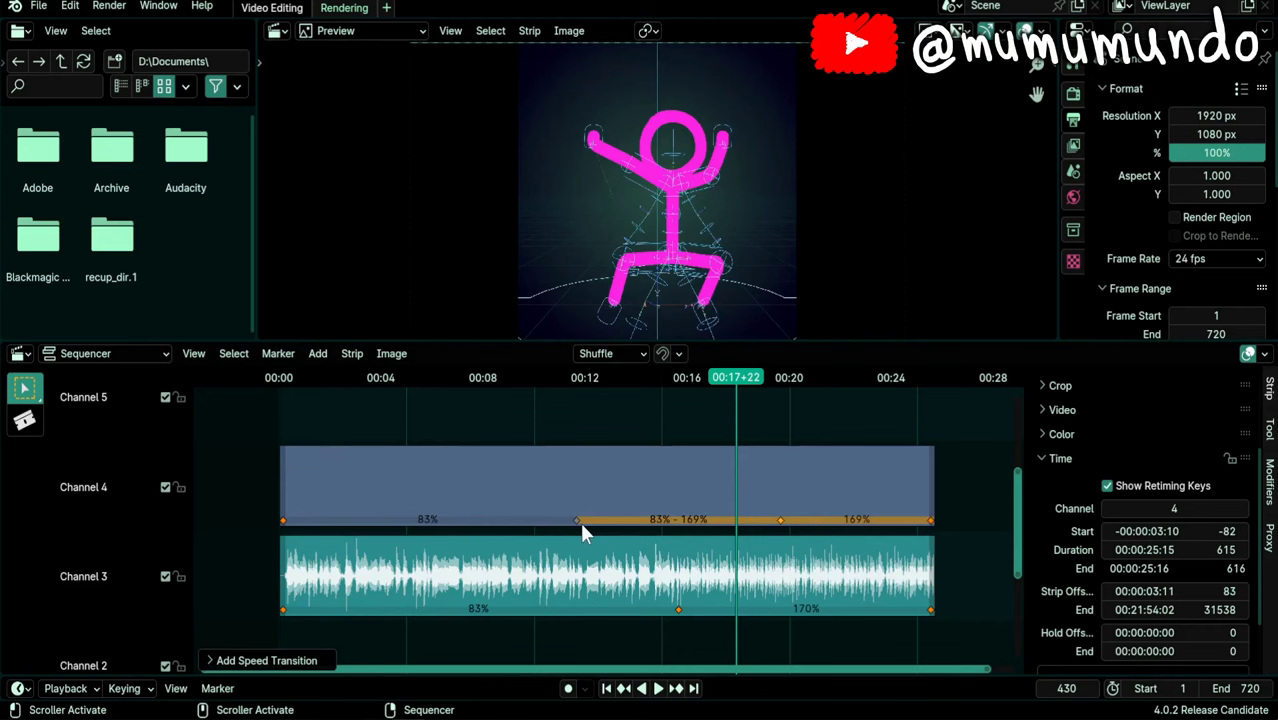
pyautogui.click(577, 520)
pyautogui.click(778, 520)
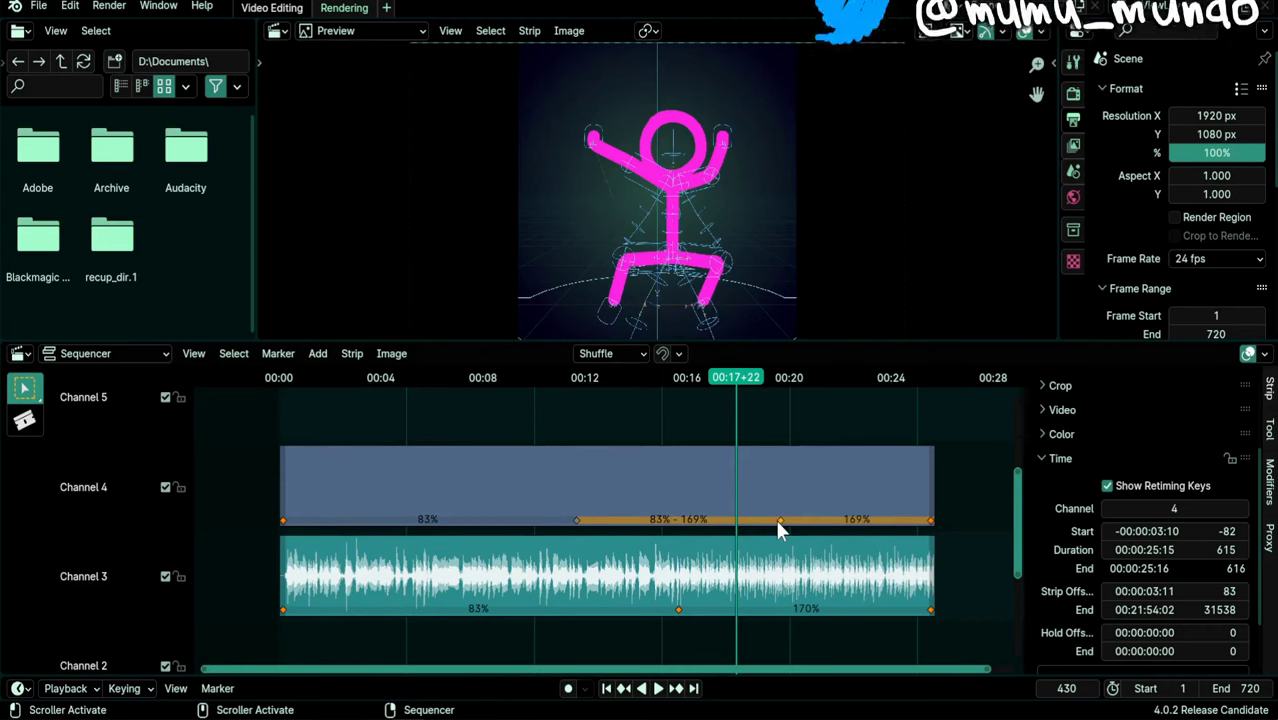
pyautogui.press('g')
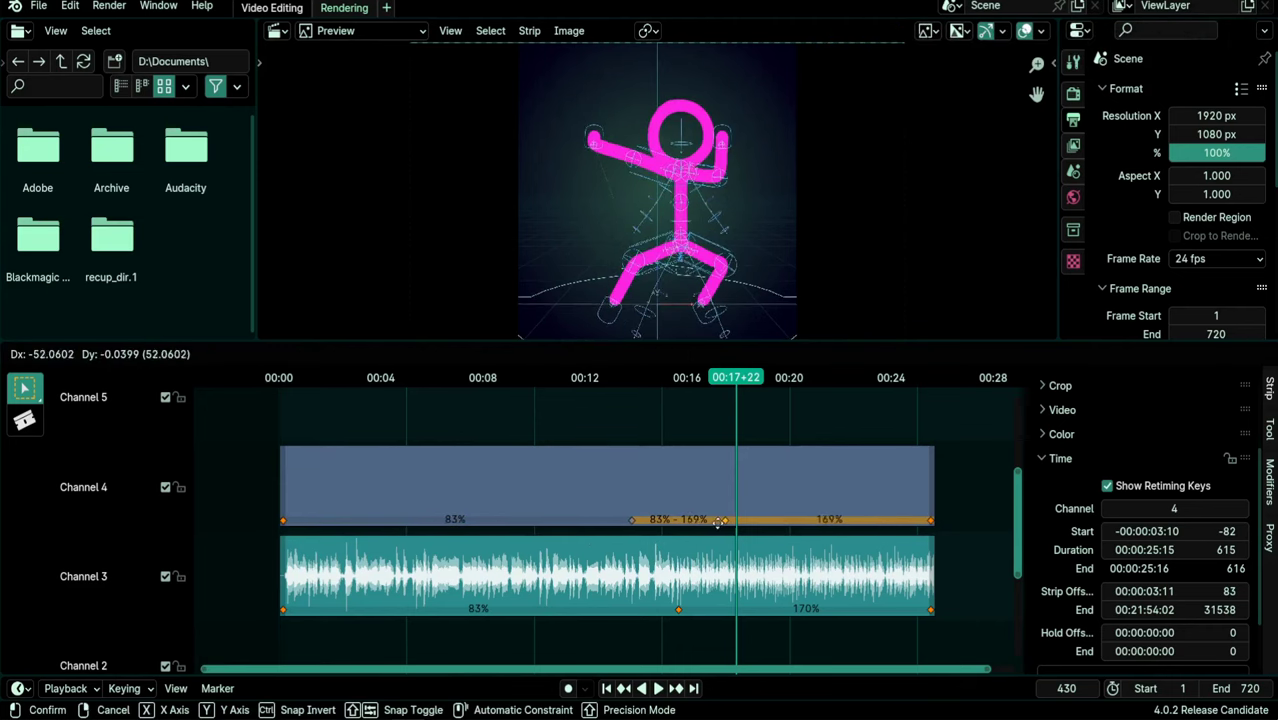
pyautogui.click(729, 521)
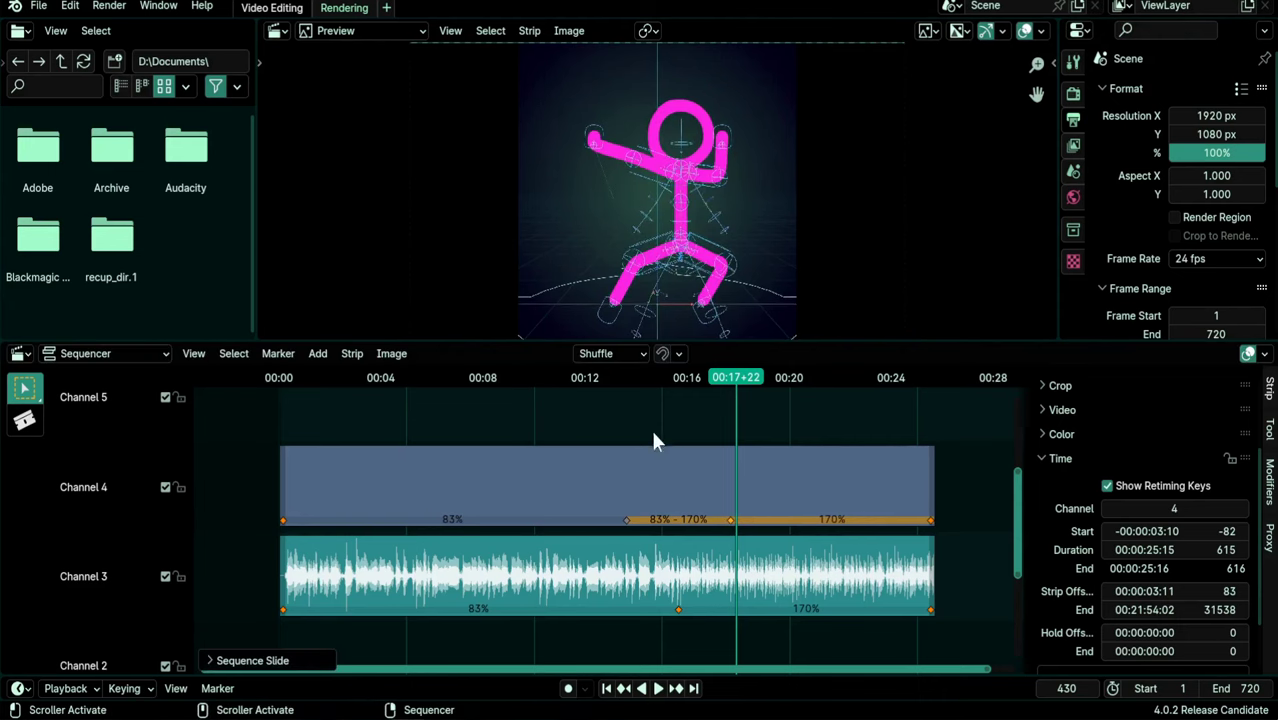
pyautogui.click(596, 383)
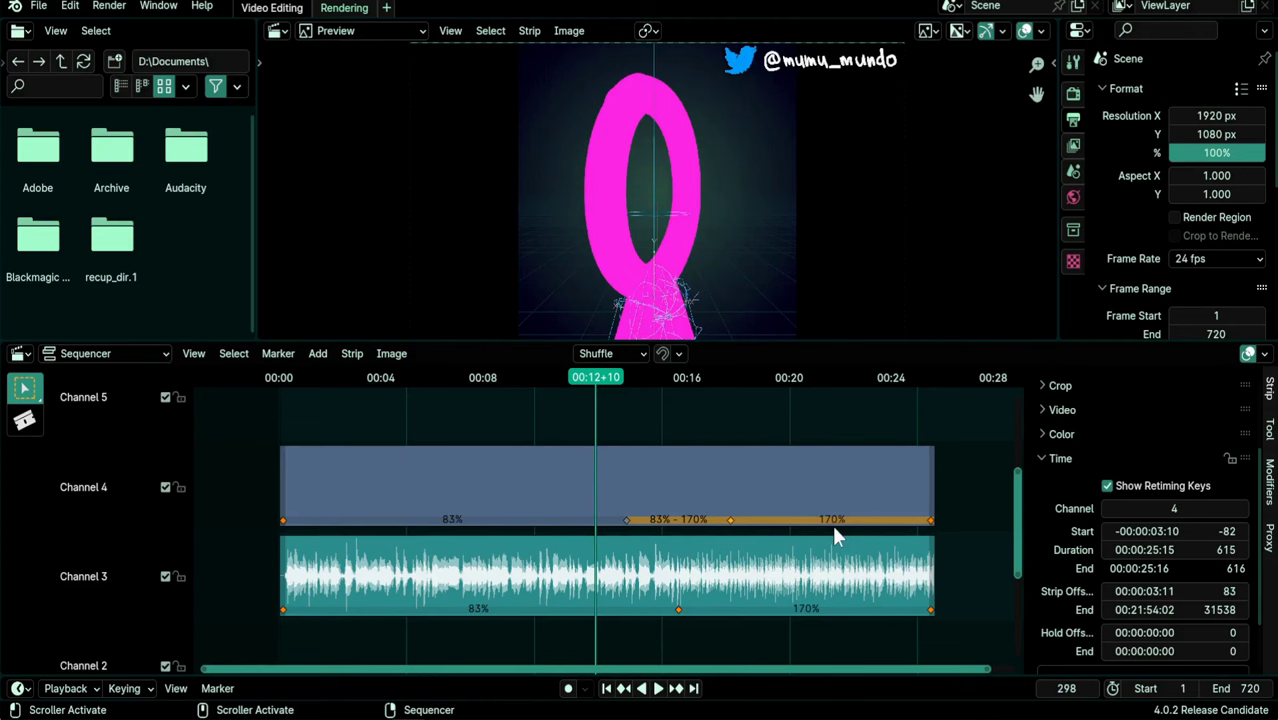
pyautogui.press('g')
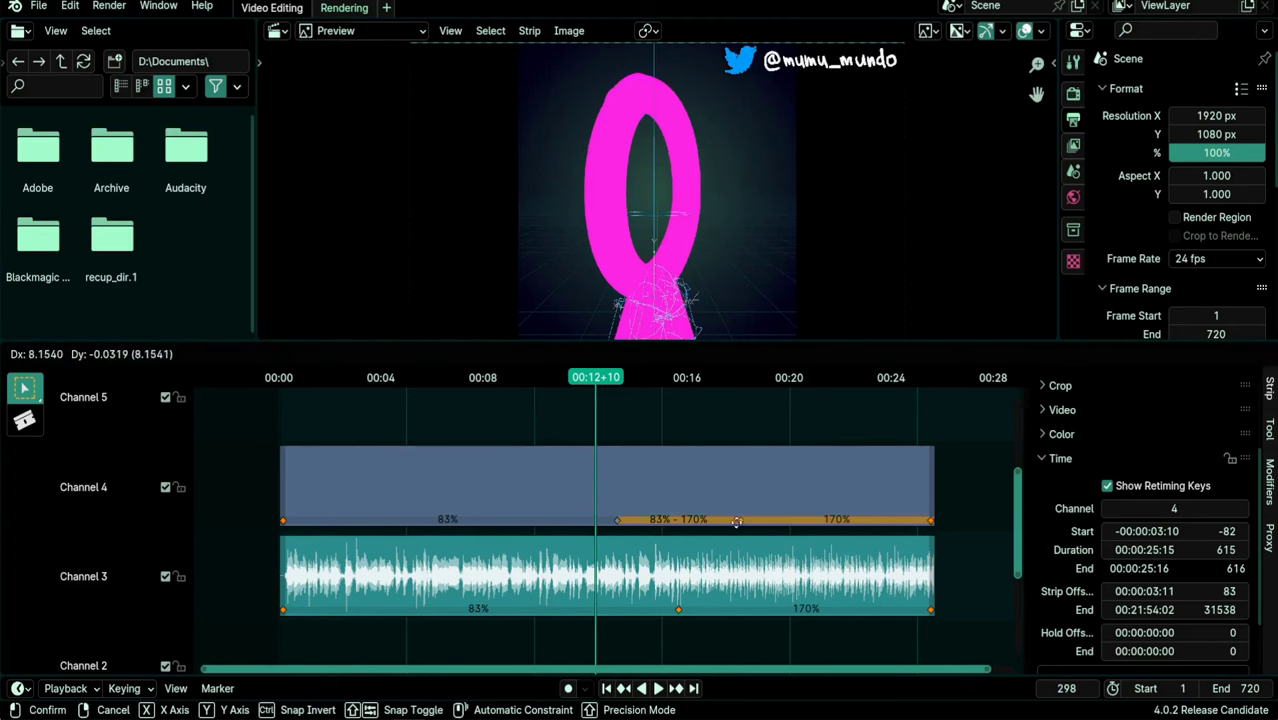
pyautogui.click(757, 533)
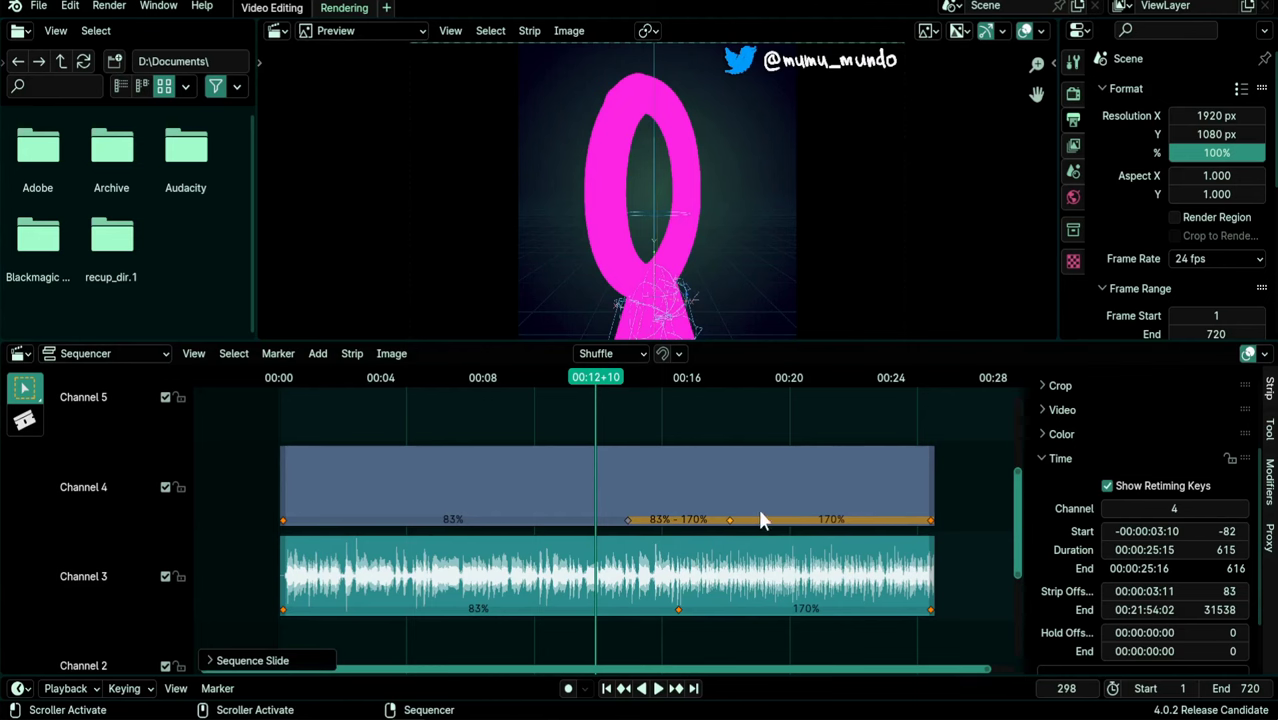
pyautogui.moveTo(744, 521); pyautogui.dragTo(713, 541)
# - Slide the video strip's retiming keys so its speed ramps from 111% to 122%
pyautogui.click(712, 515)
pyautogui.keyDown('shift'); pyautogui.click(712, 515); pyautogui.keyUp('shift')
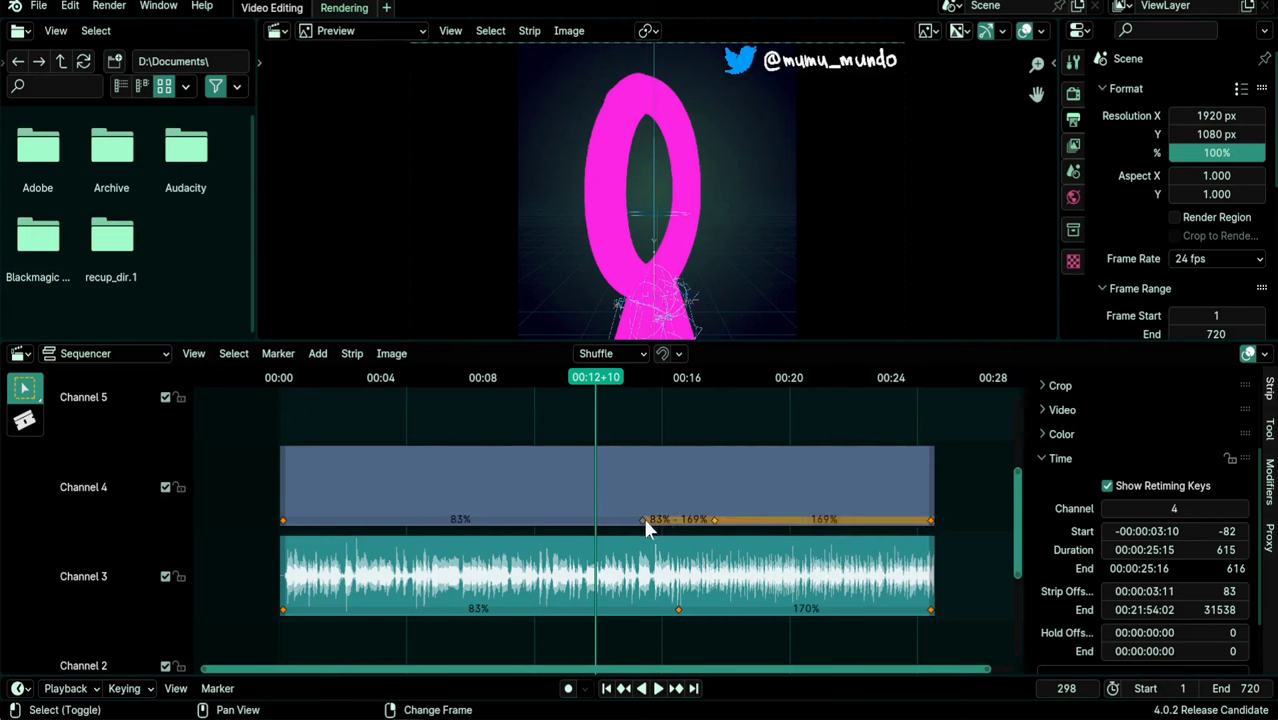
pyautogui.keyDown('shift'); pyautogui.click(643, 517); pyautogui.keyUp('shift')
pyautogui.press('g')
pyautogui.click(667, 540)
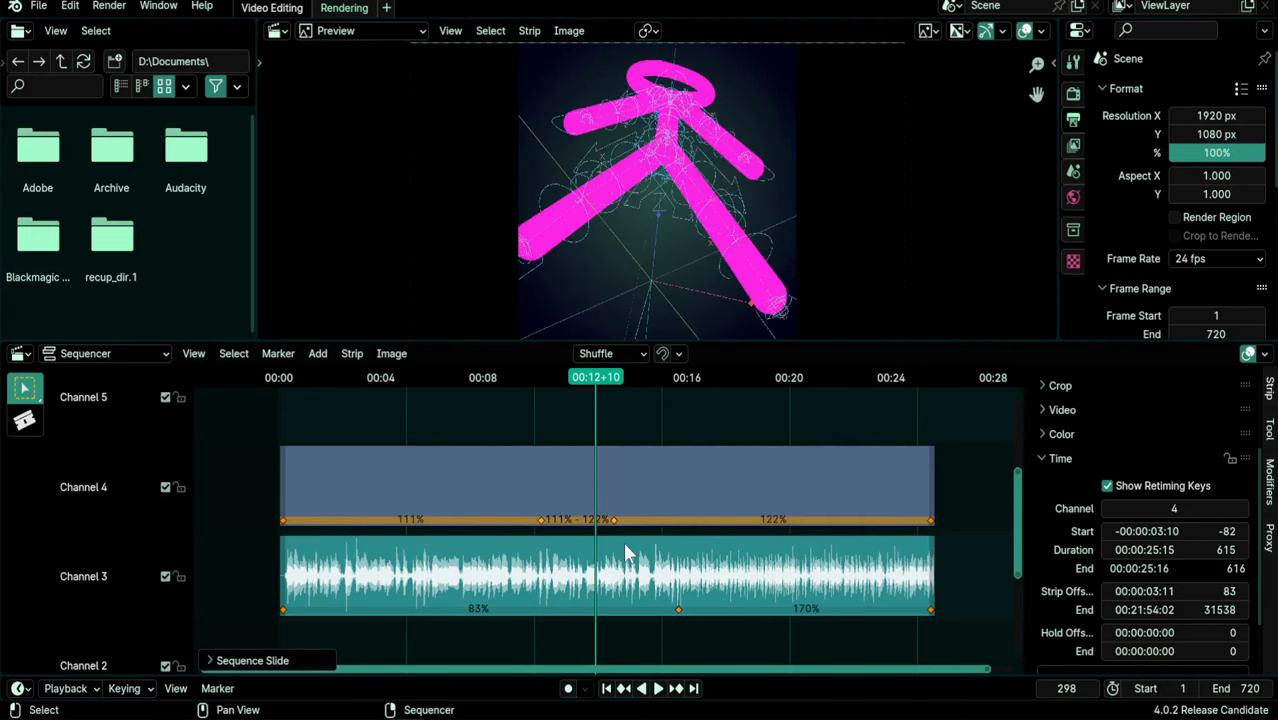
pyautogui.press('g')
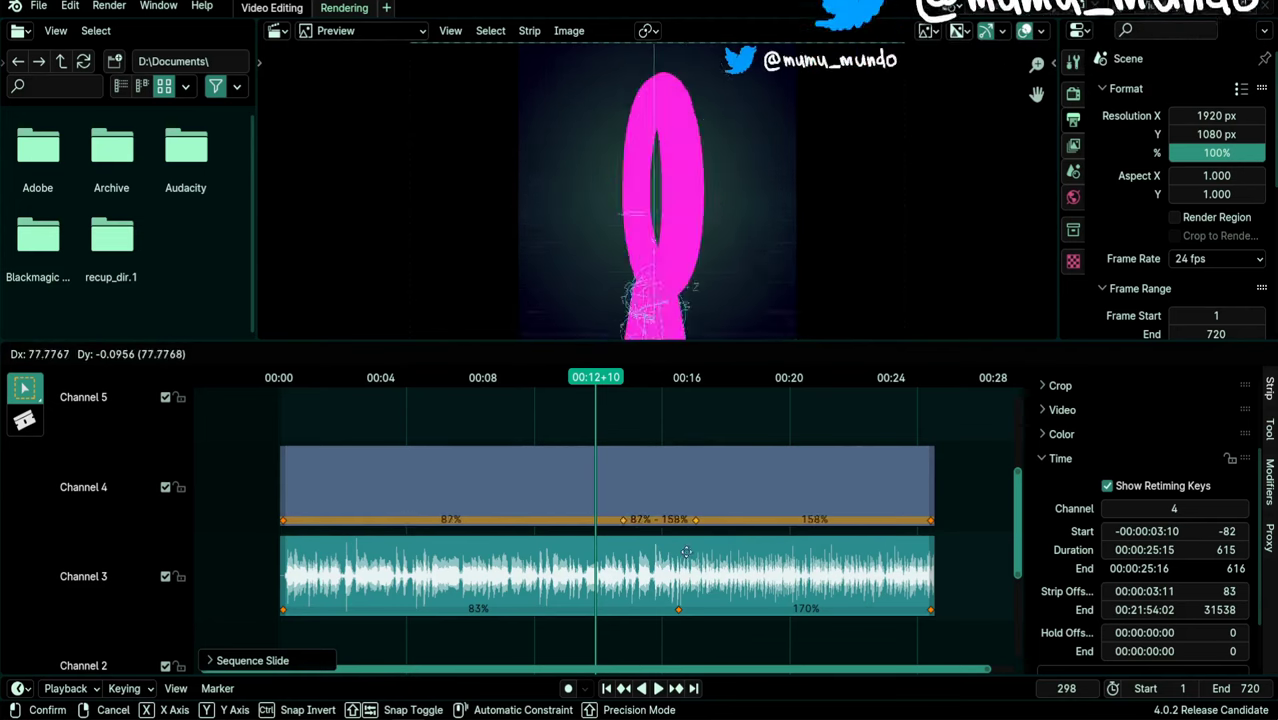
pyautogui.click(628, 402)
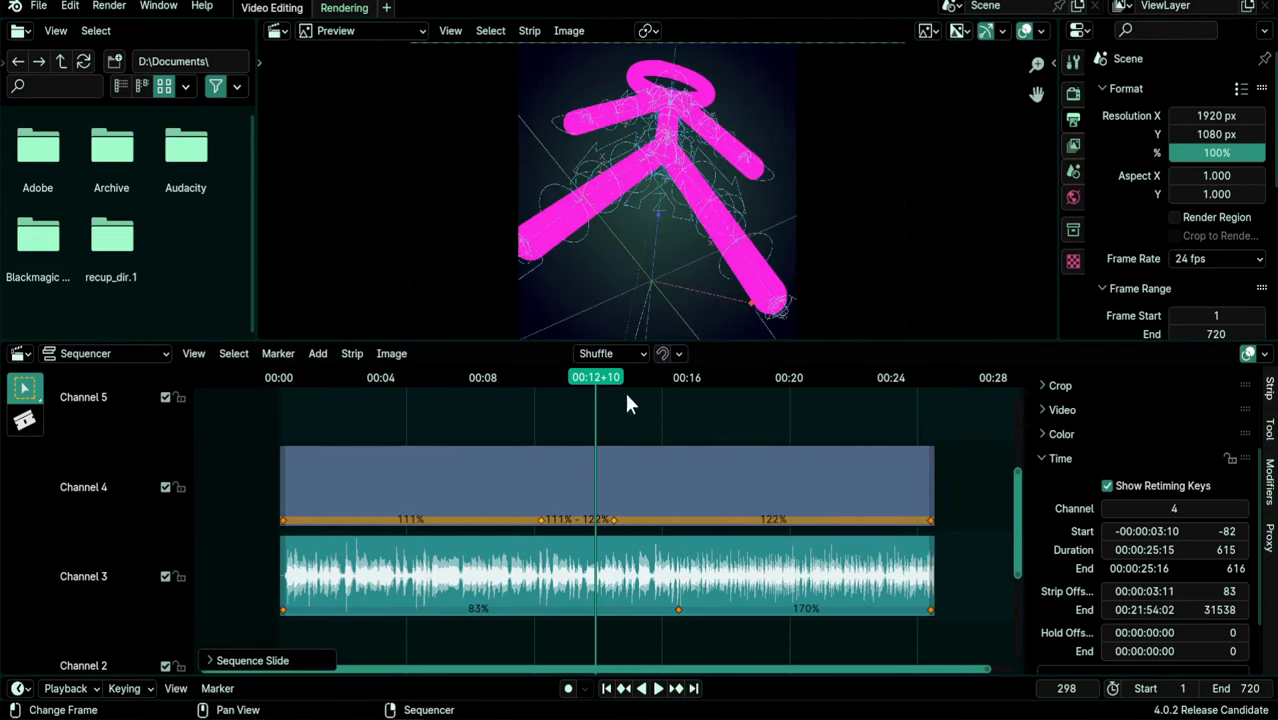
pyautogui.moveTo(599, 376); pyautogui.dragTo(712, 386)
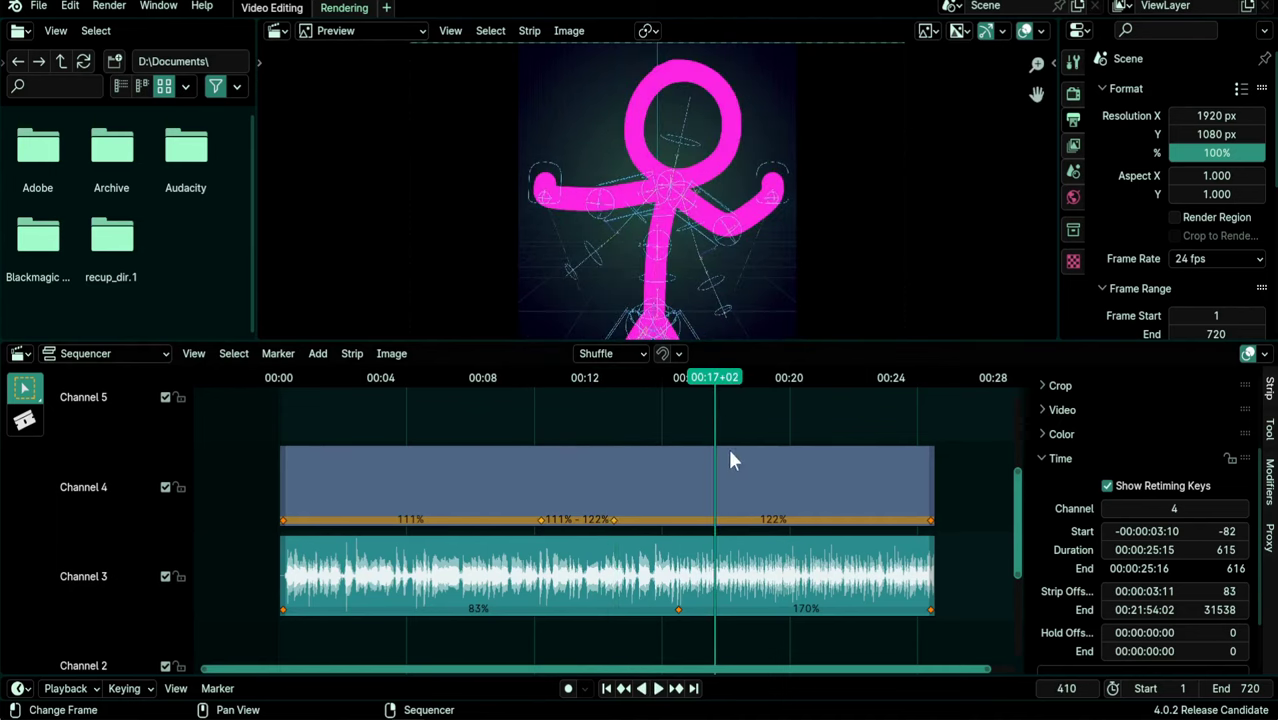
# - Add a freeze frame to the video strip at the current frame
pyautogui.click(751, 487)
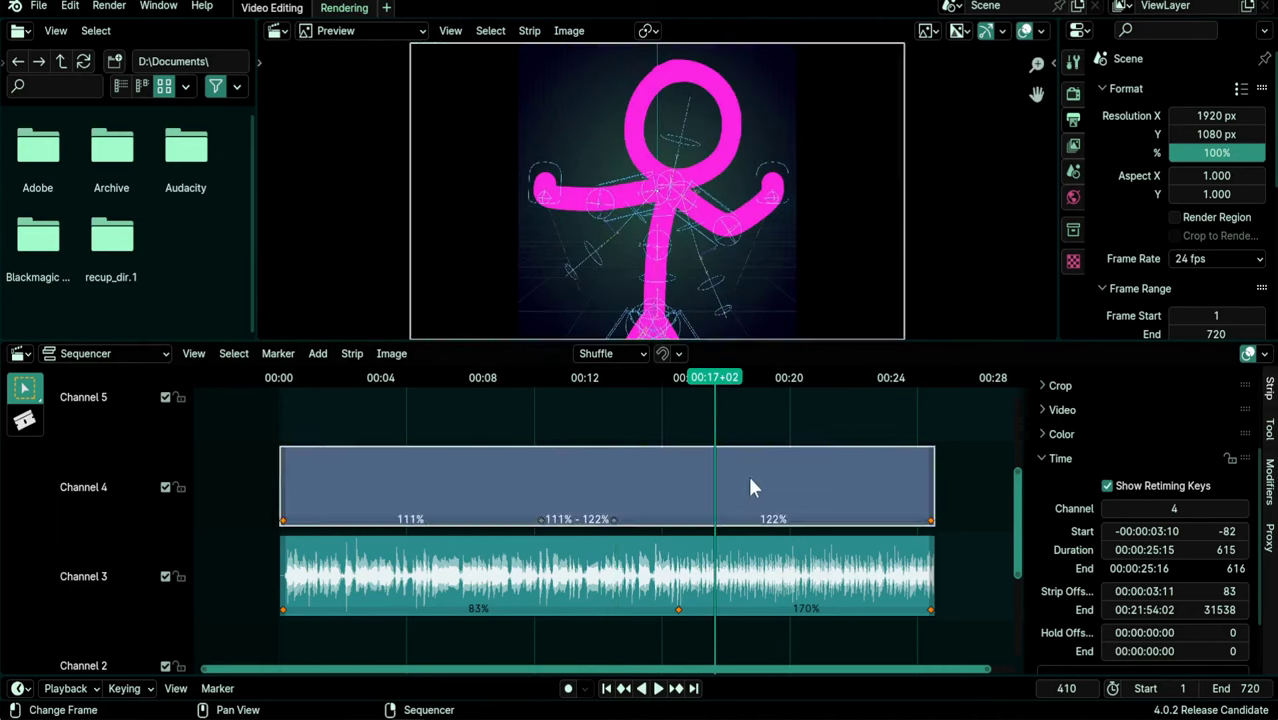
pyautogui.rightClick(752, 487)
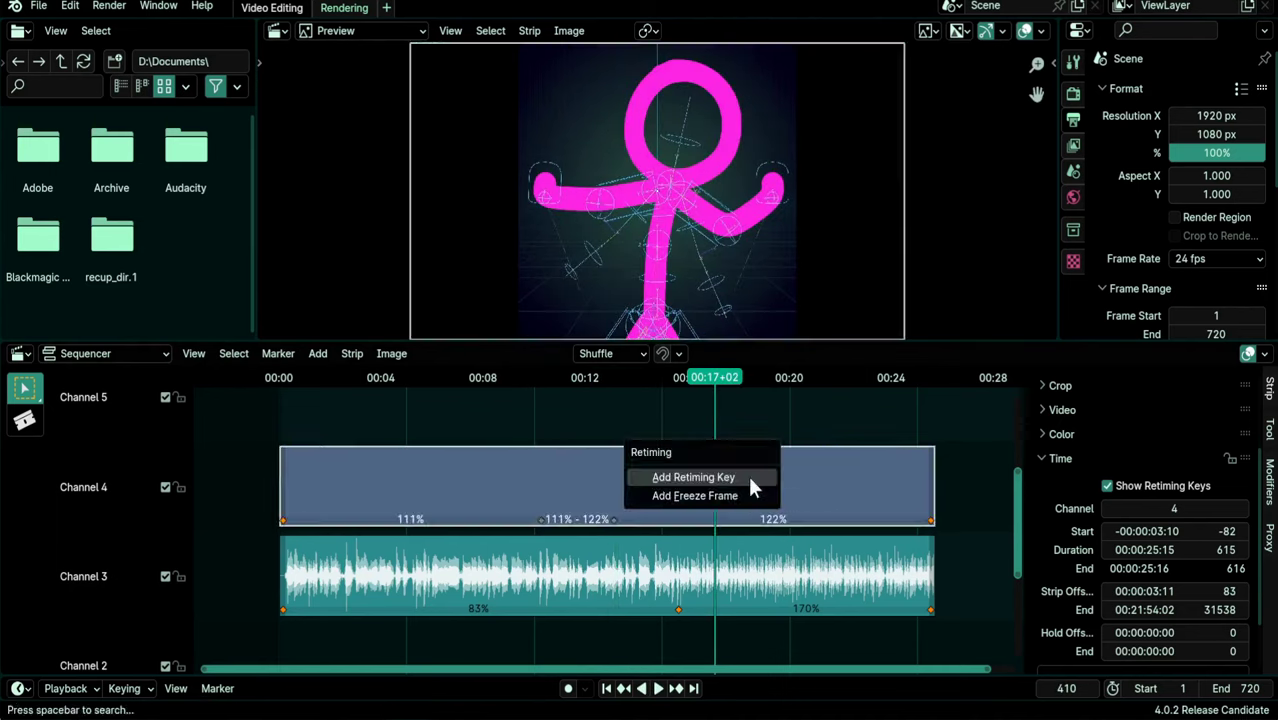
pyautogui.click(670, 496)
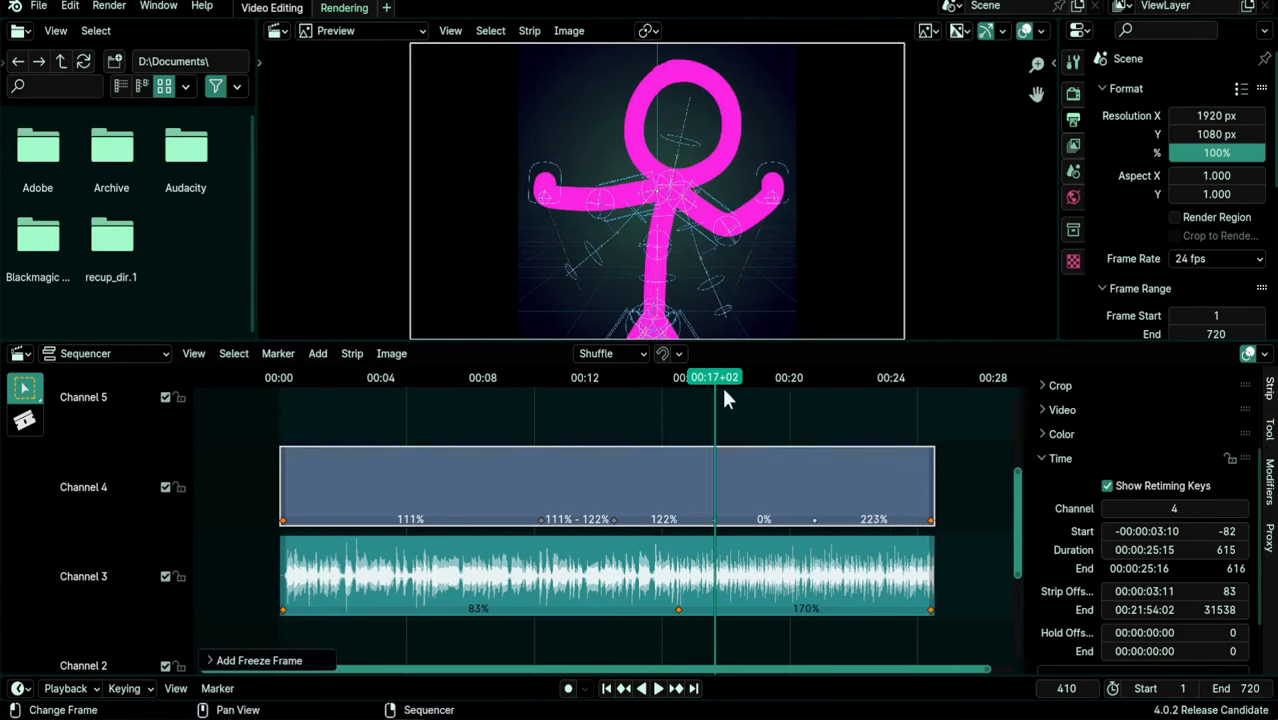
# - Stretch the 0% freeze segment from about frame 428 out toward the strip's end
pyautogui.moveTo(713, 378); pyautogui.dragTo(735, 378)
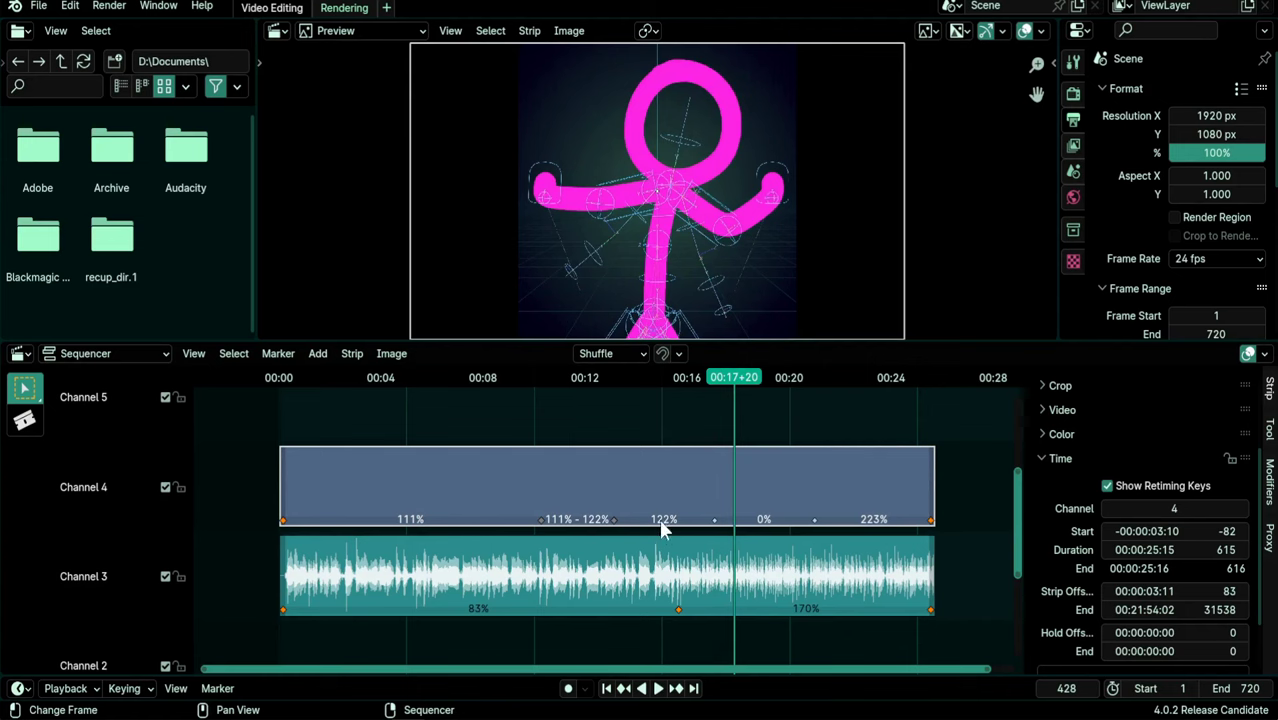
pyautogui.click(815, 521)
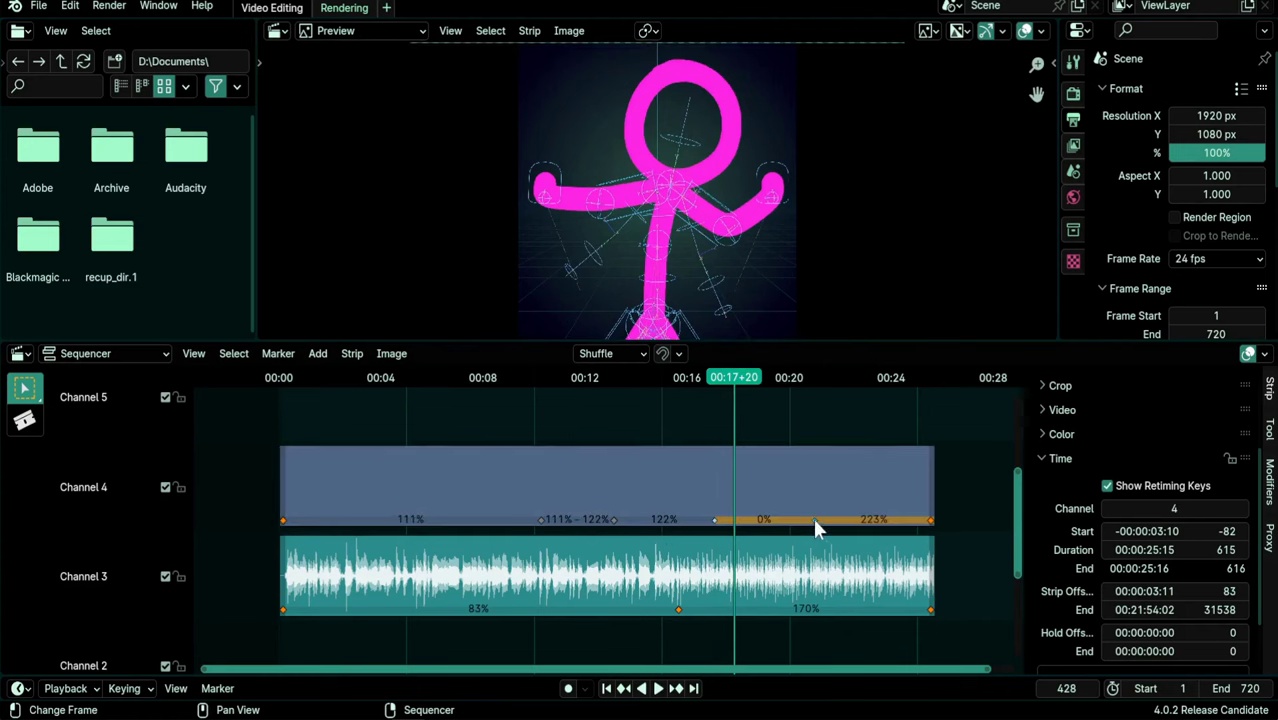
pyautogui.moveTo(816, 521); pyautogui.dragTo(969, 535)
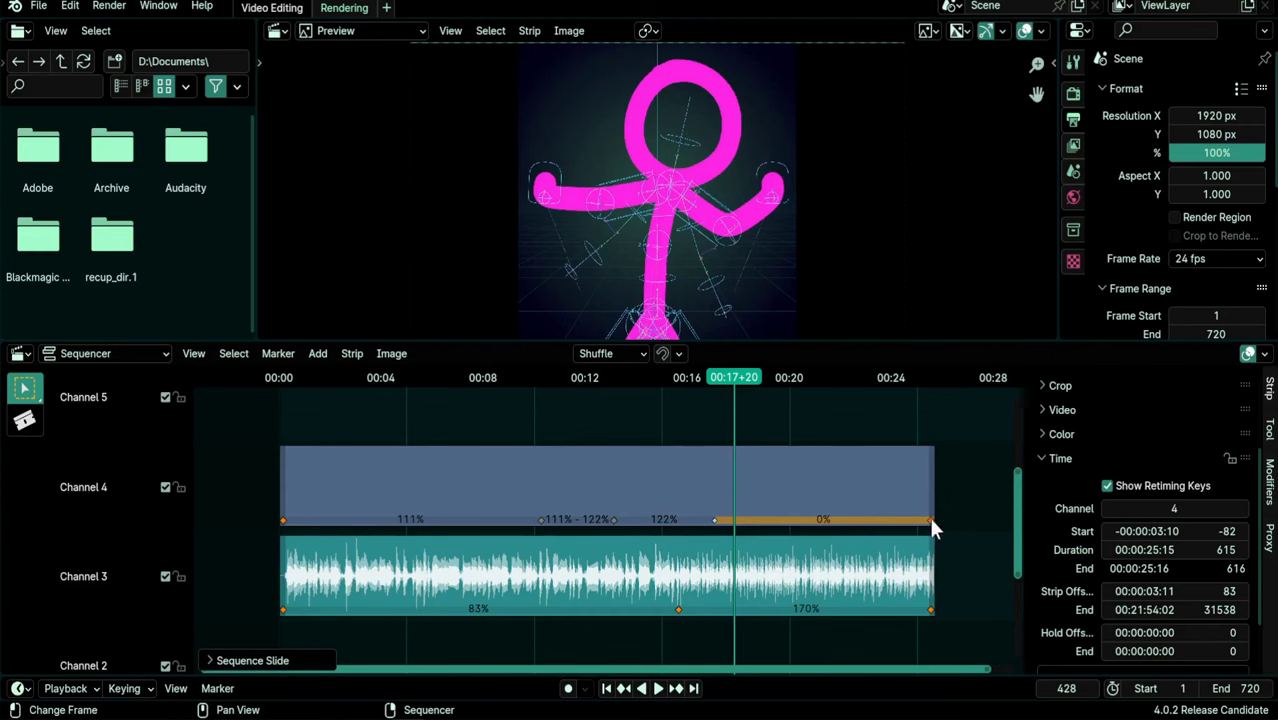
# - Drag the retiming keys so the video plays 91%, then a brief 0% freeze, then 253%
pyautogui.moveTo(930, 524); pyautogui.dragTo(822, 522)
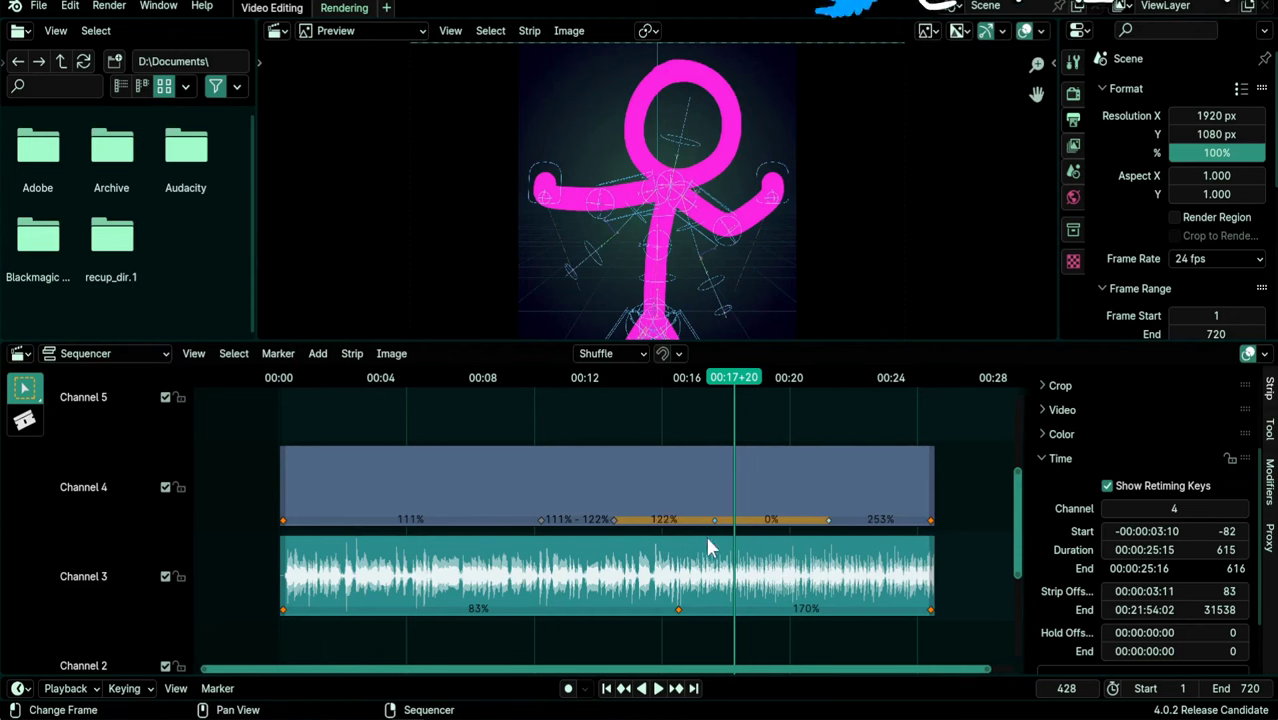
pyautogui.moveTo(707, 541); pyautogui.dragTo(755, 546)
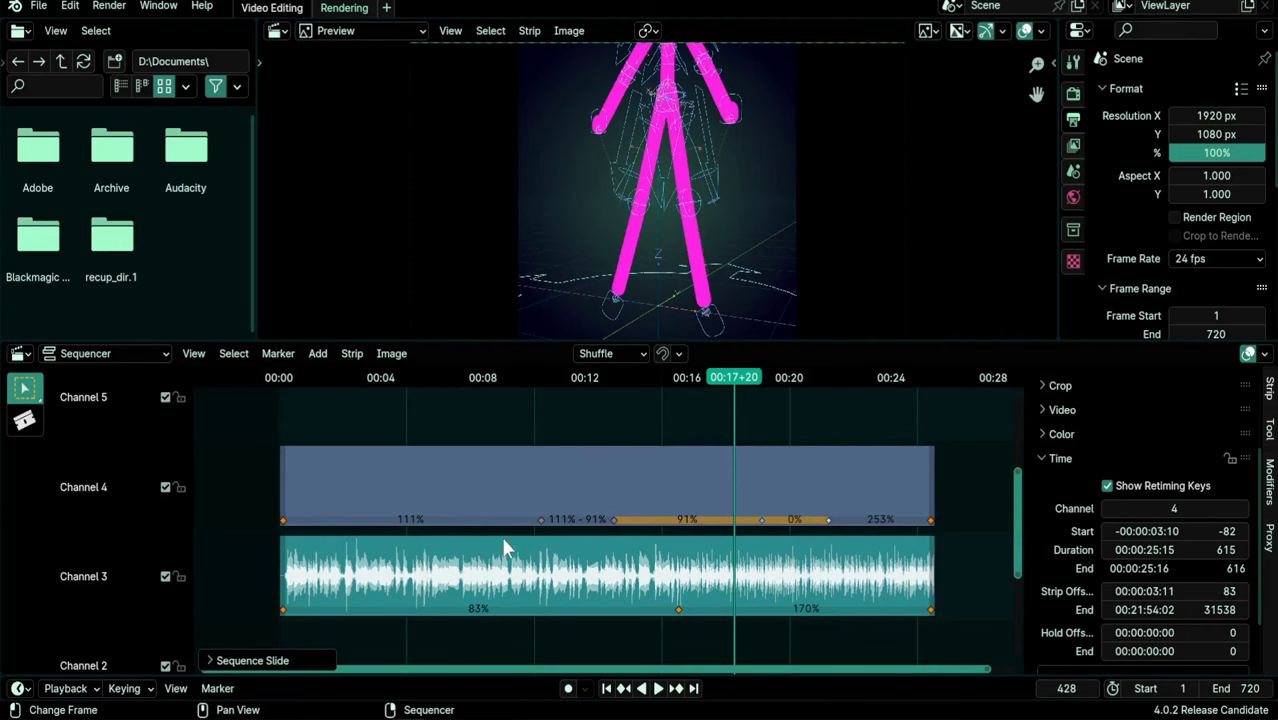
pyautogui.click(616, 520)
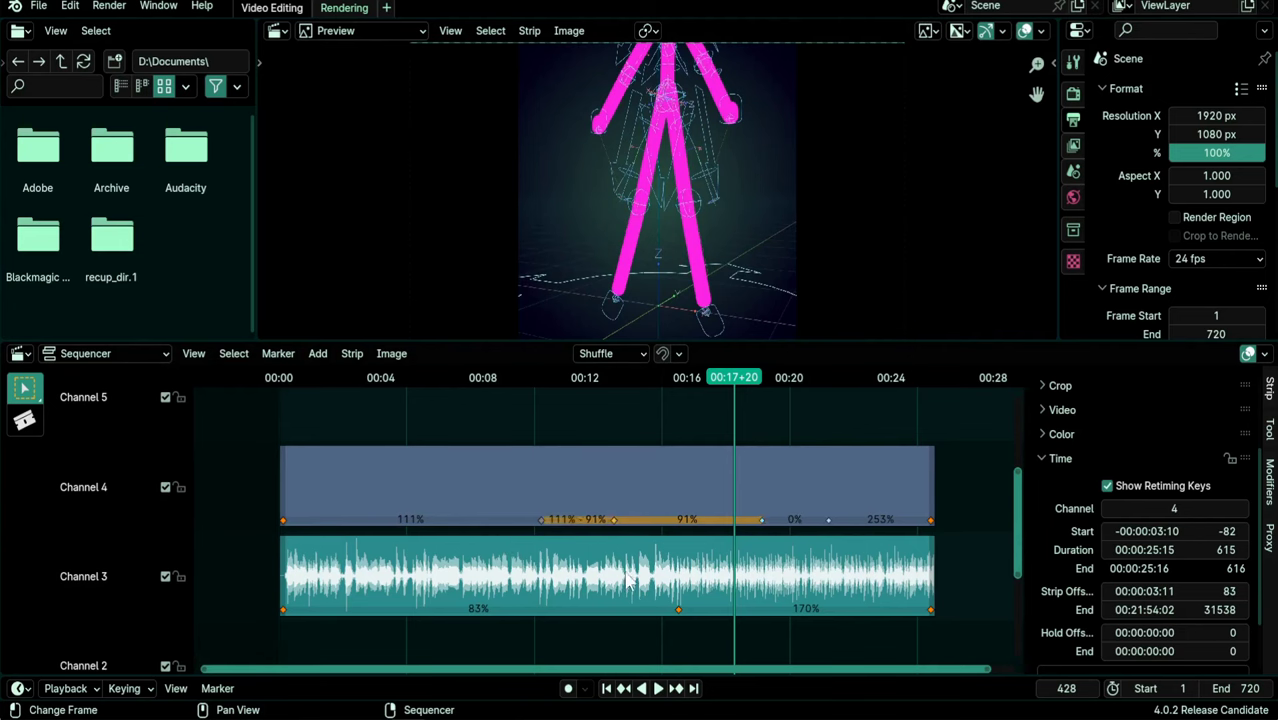
pyautogui.click(630, 580)
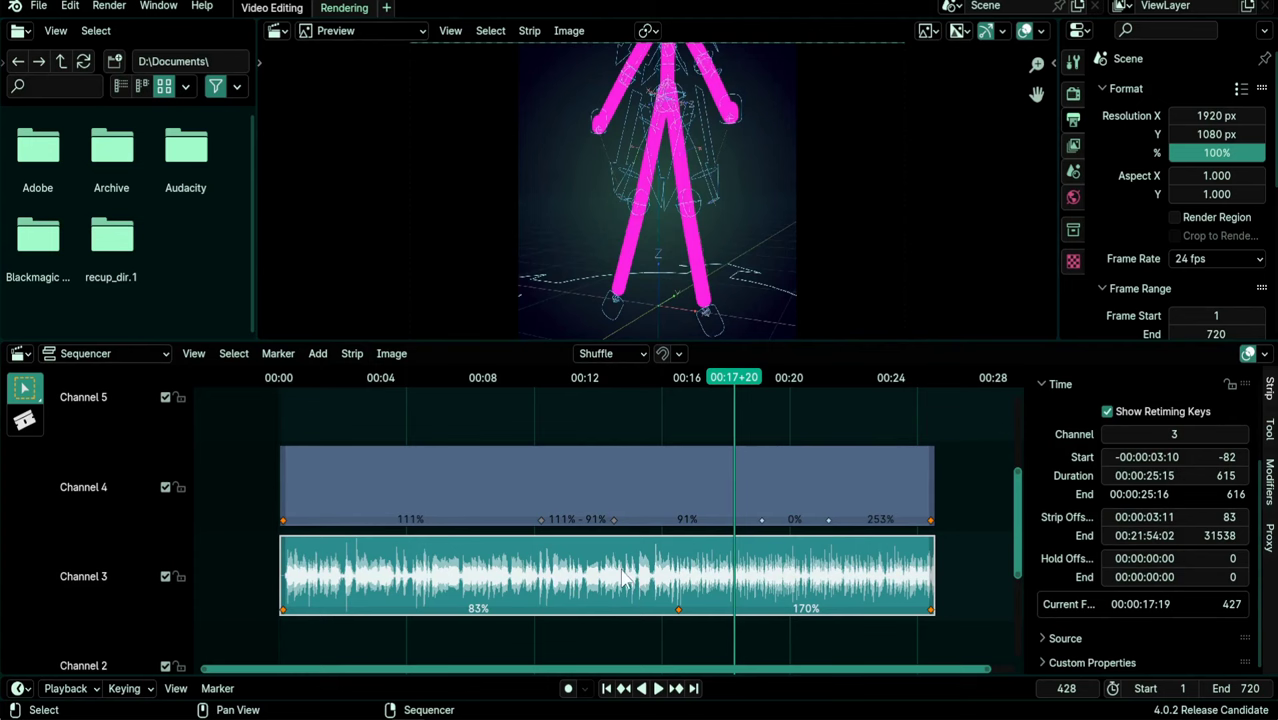
# - Delete the 91%, transition and 111% retiming keys, leaving one 104% speed before the freeze
pyautogui.click(700, 519)
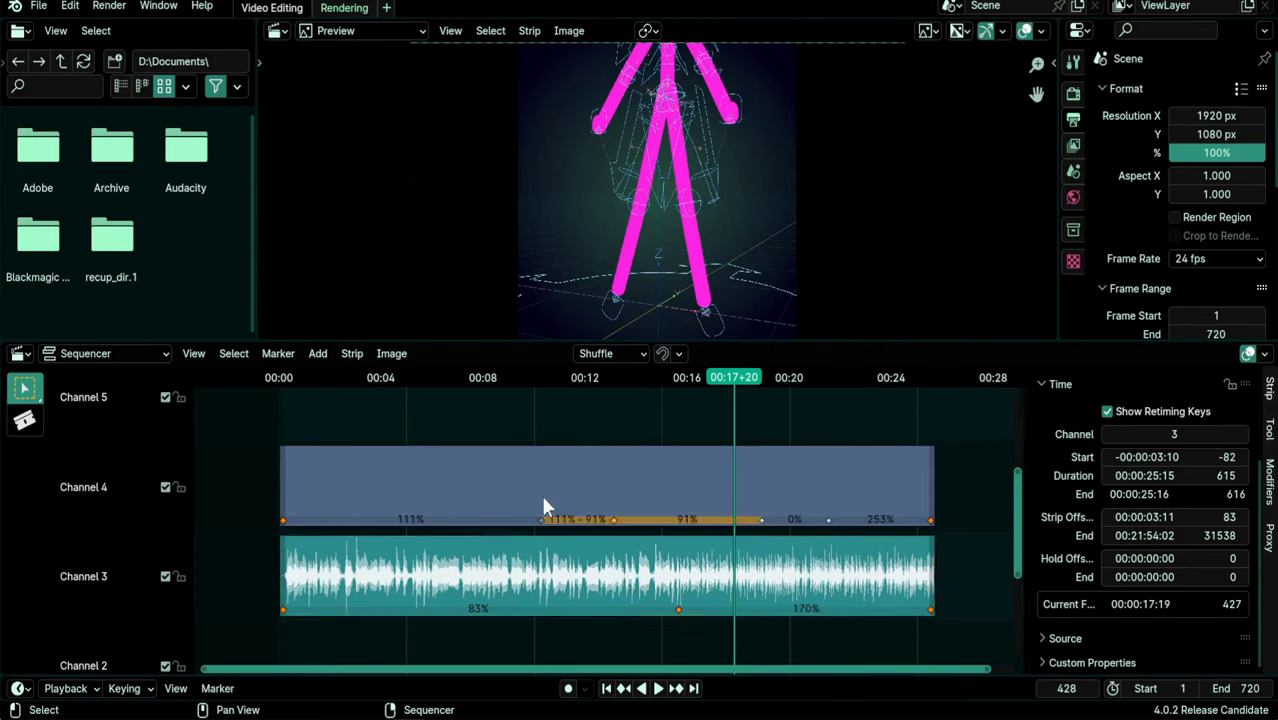
pyautogui.keyDown('shift'); pyautogui.click(586, 520); pyautogui.keyUp('shift')
pyautogui.click(545, 519)
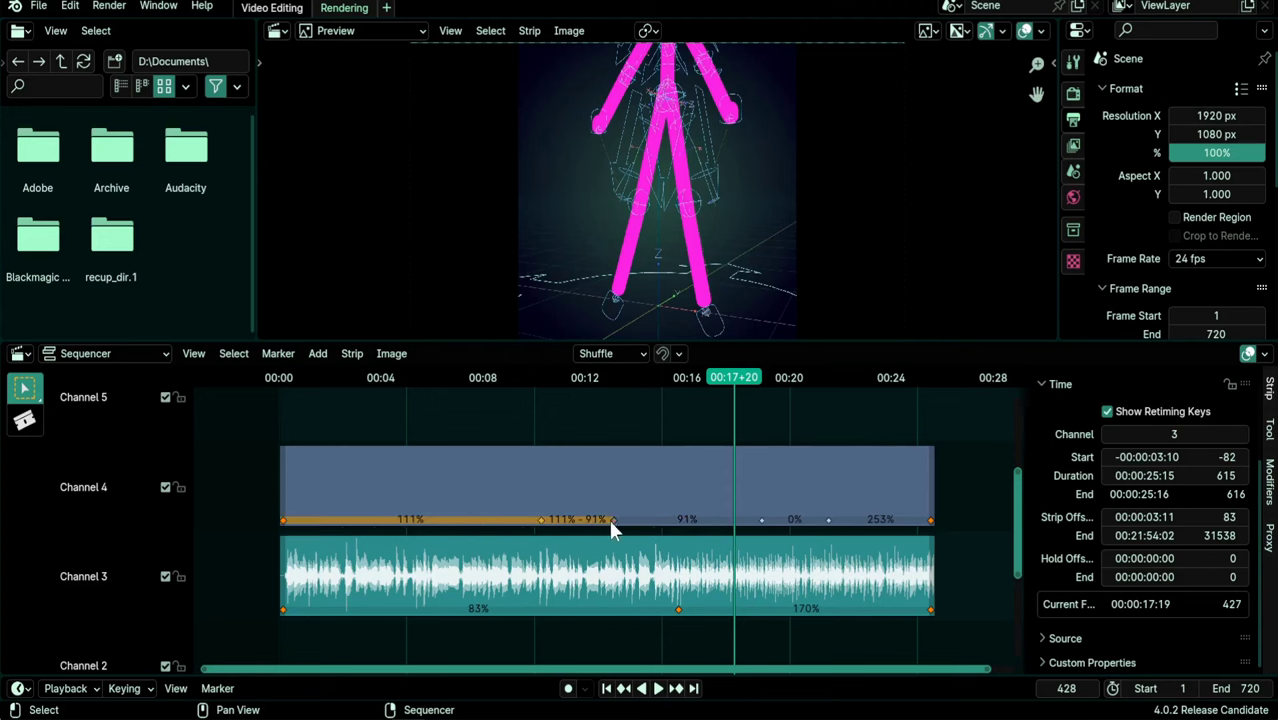
pyautogui.hotkey('ctrl', 'z')
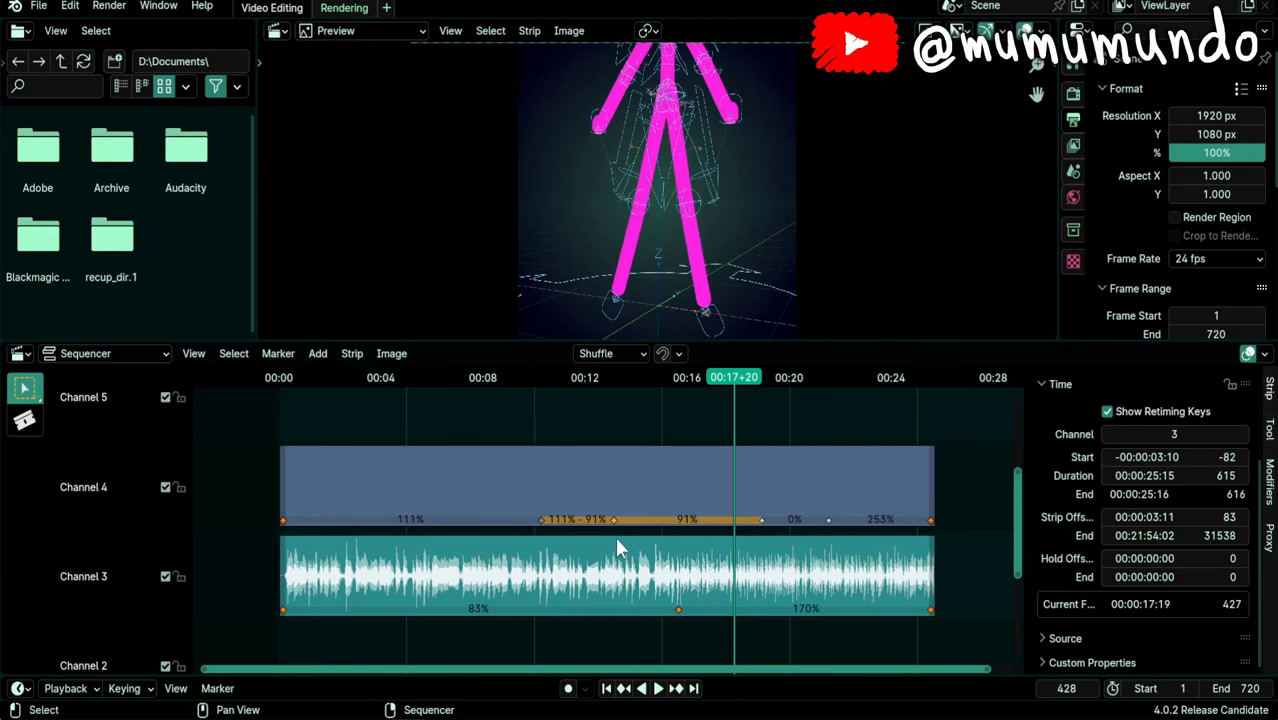
pyautogui.keyDown('shift'); pyautogui.click(533, 519); pyautogui.keyUp('shift')
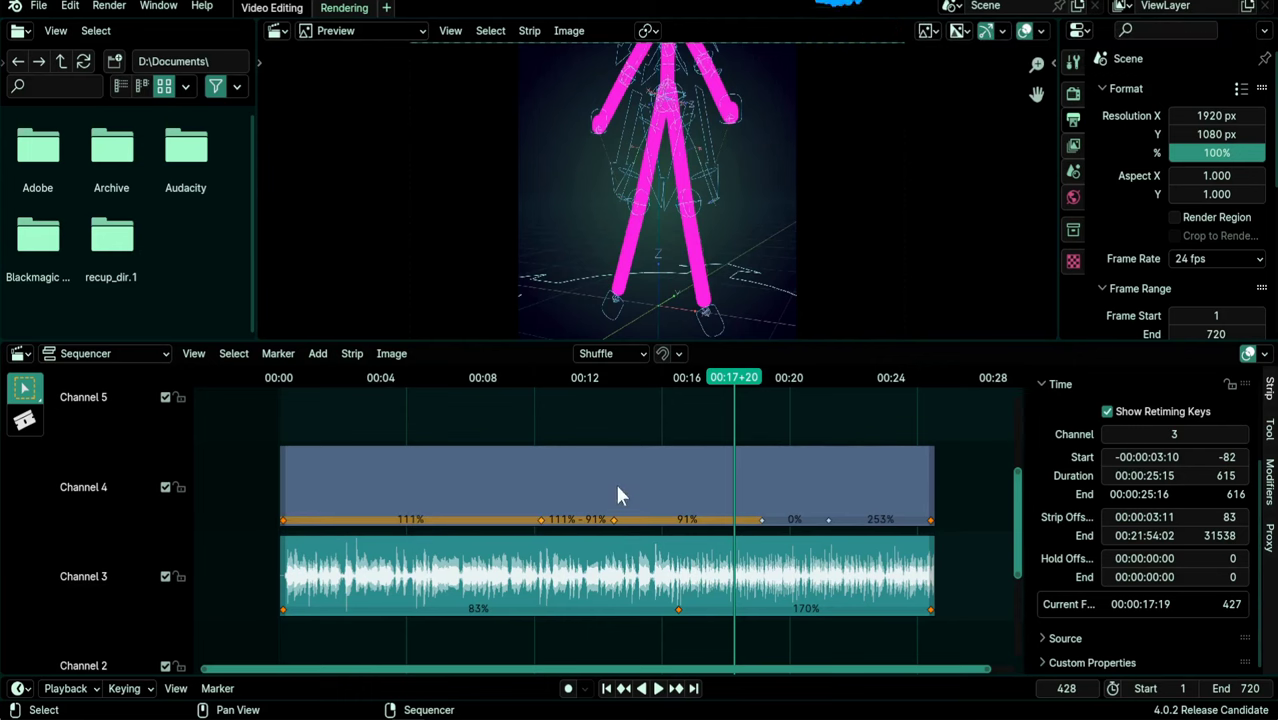
pyautogui.press('Delete')
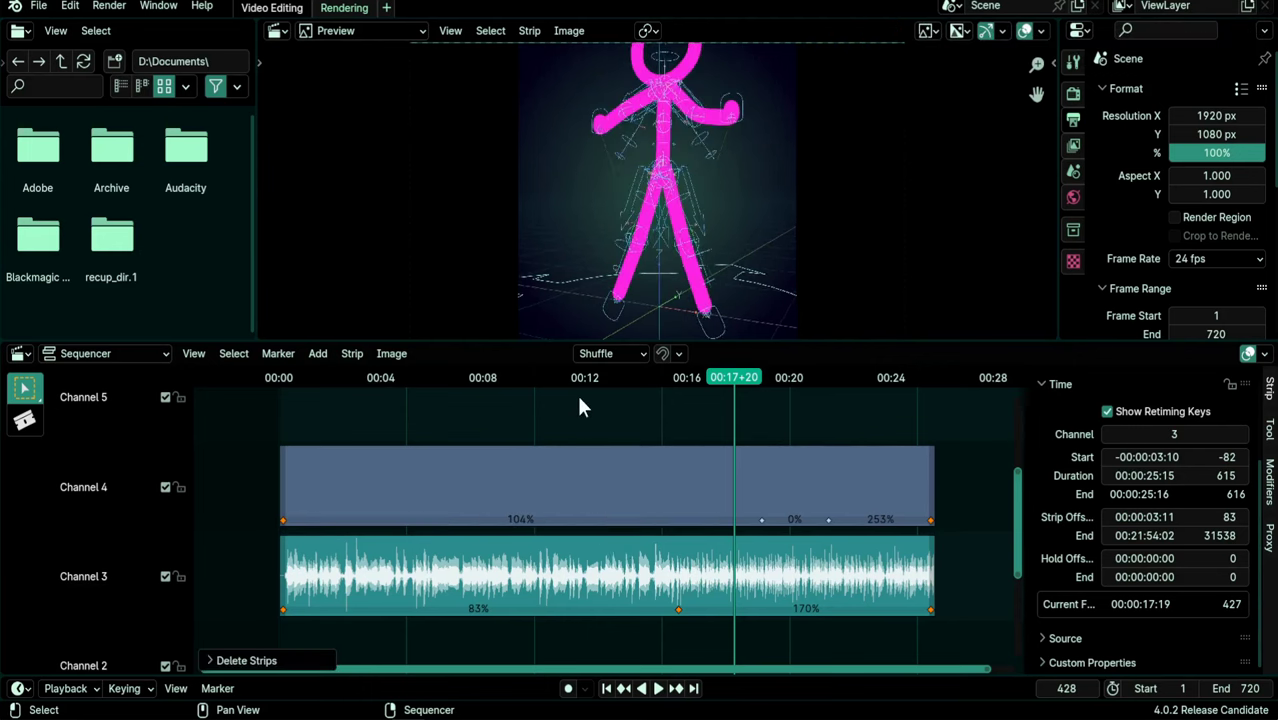
# - Add a retiming key at 00:11+16 so the opening splits into 96% and 118% speeds
pyautogui.click(577, 398)
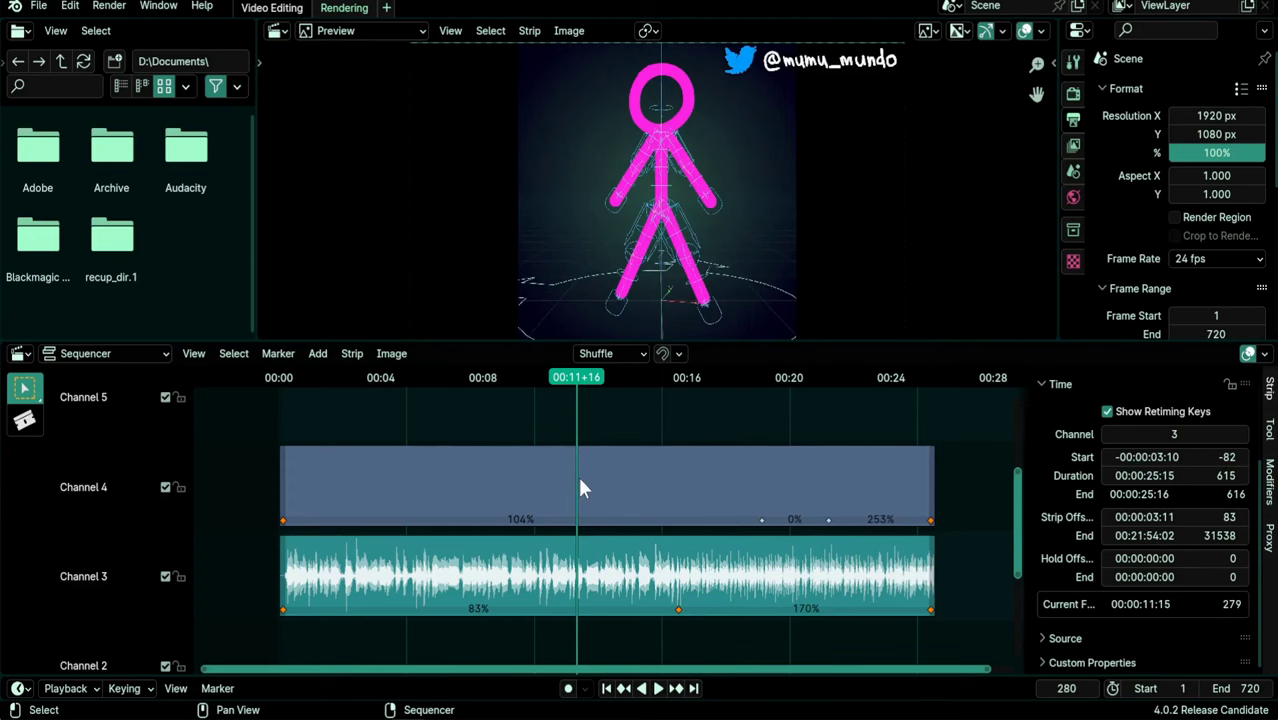
pyautogui.hotkey('ctrl', 'r')
pyautogui.click(566, 464)
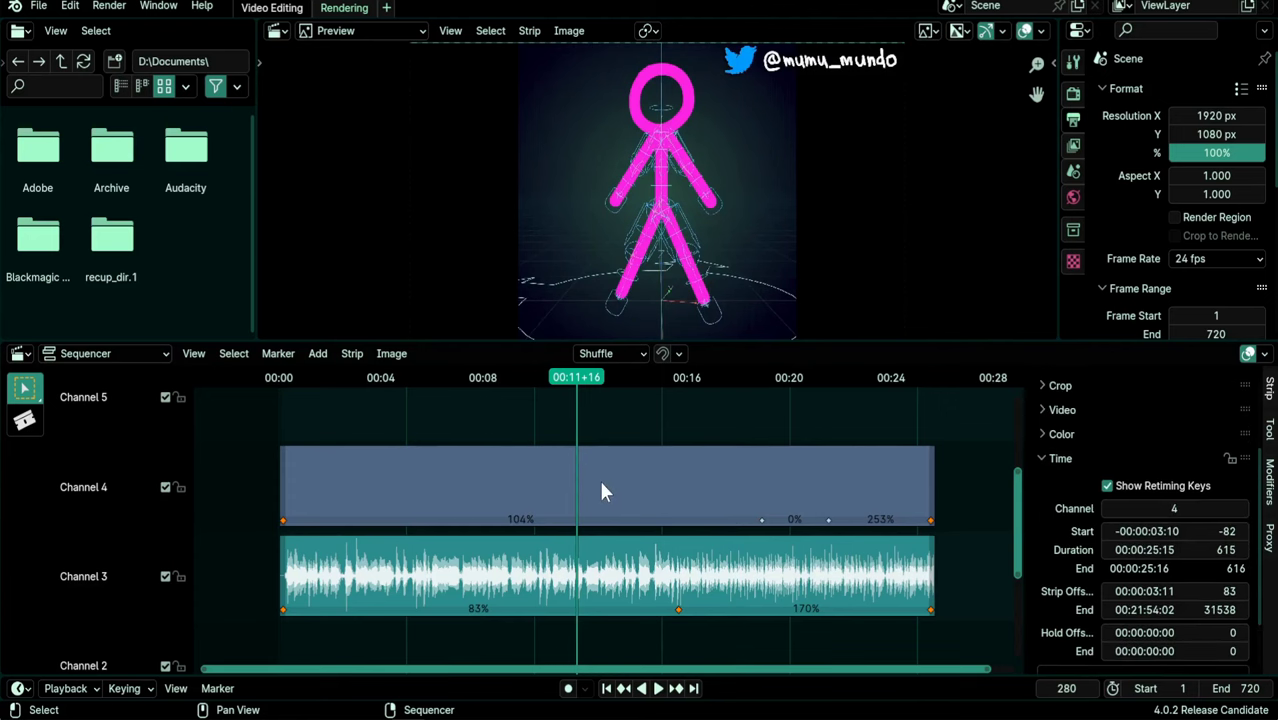
pyautogui.click(603, 490)
pyautogui.hotkey('ctrl', 'r')
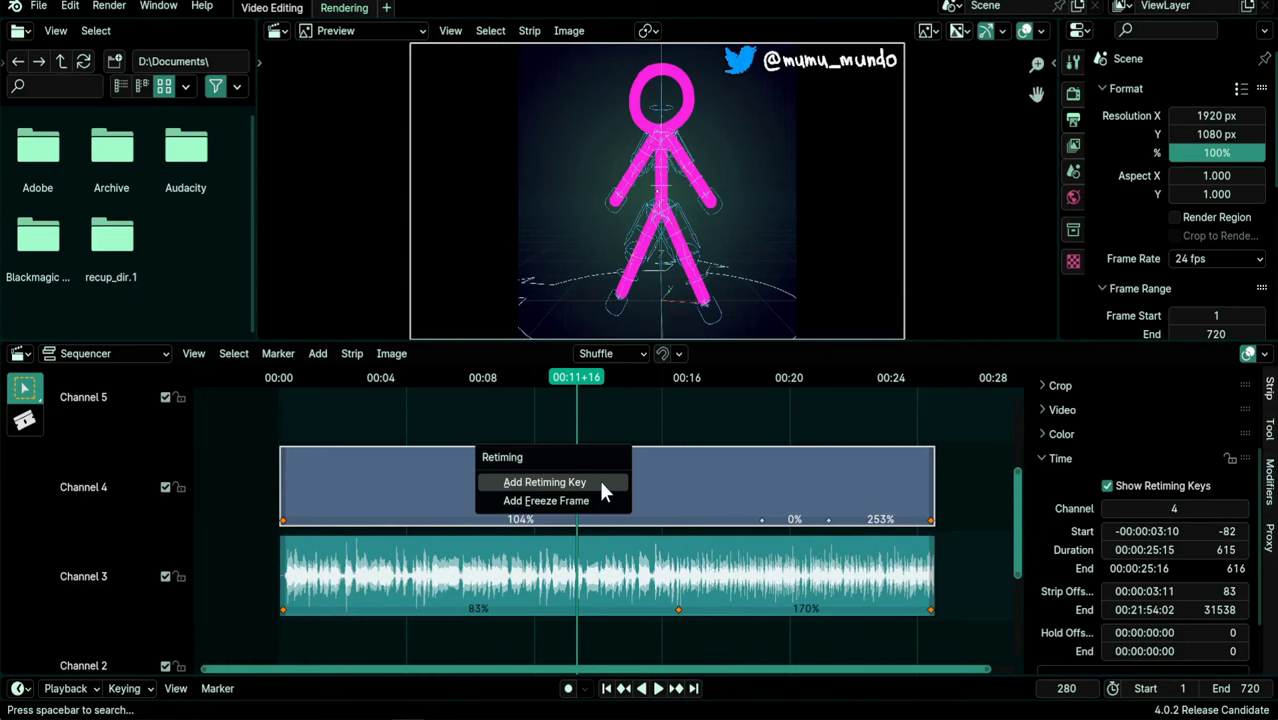
pyautogui.click(601, 483)
pyautogui.hotkey('ctrl', 'r')
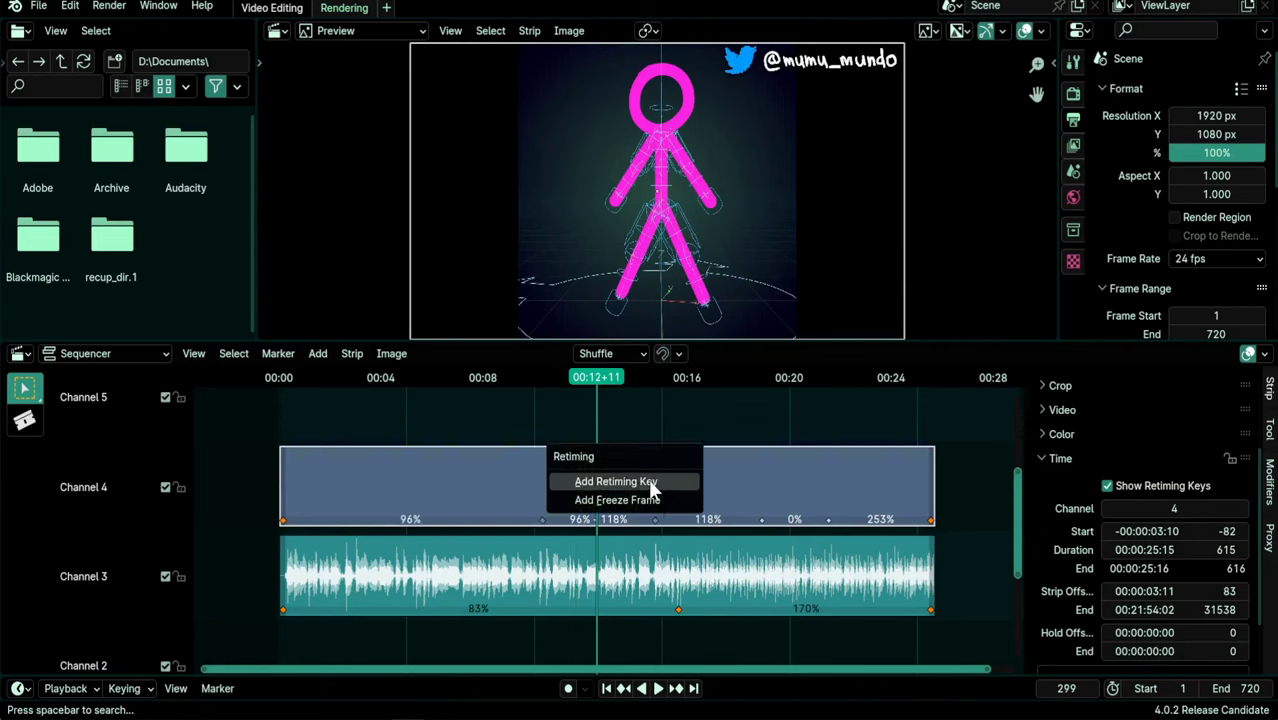
pyautogui.click(651, 484)
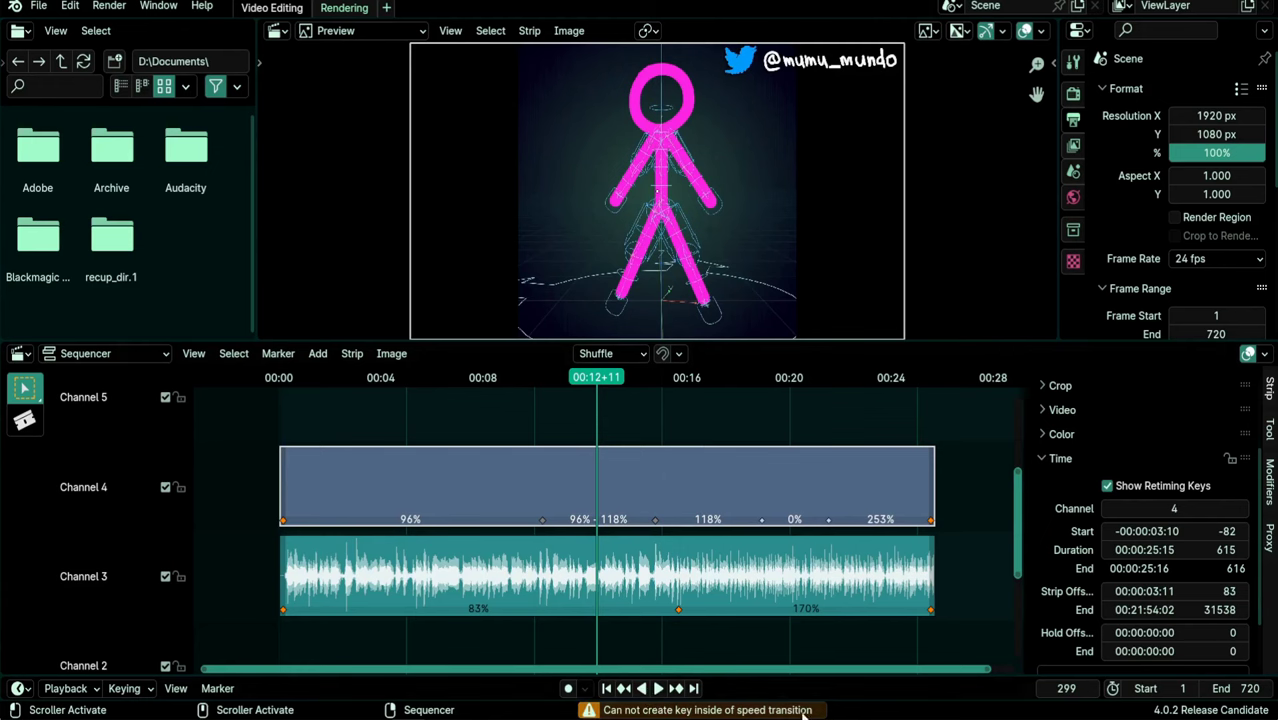
pyautogui.click(761, 519)
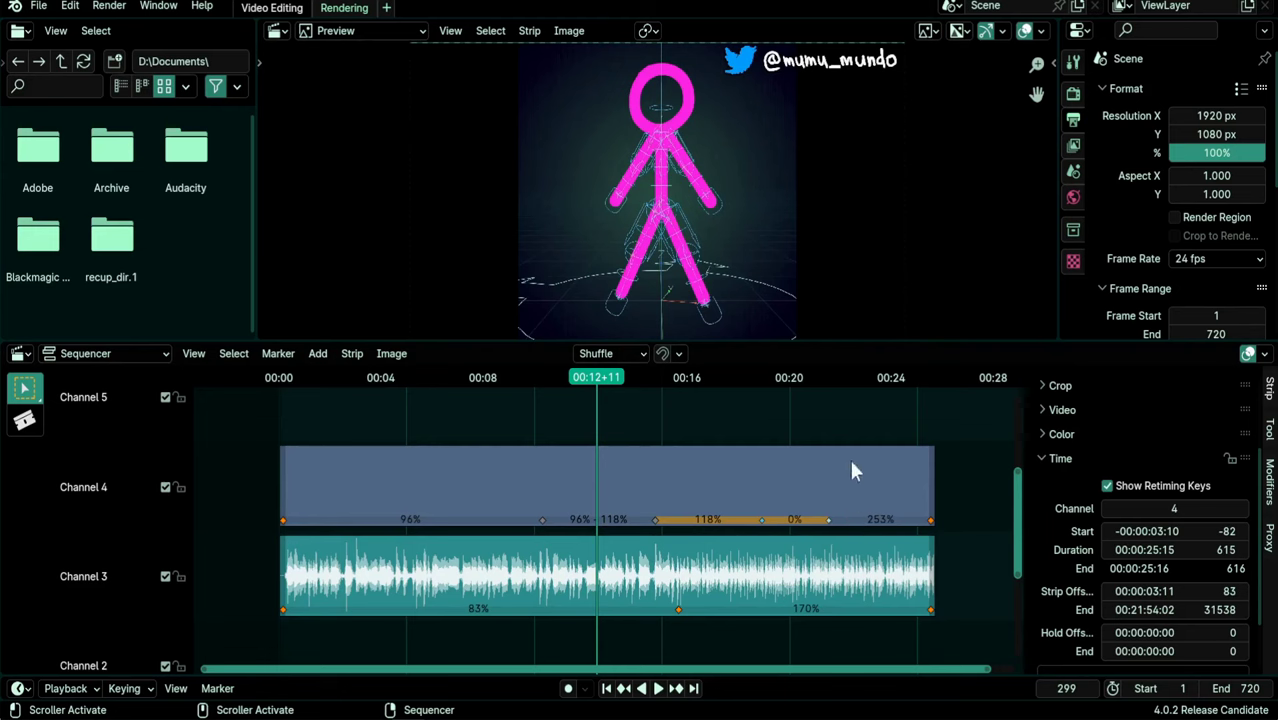
pyautogui.click(830, 567)
pyautogui.hotkey('ctrl', 'z')
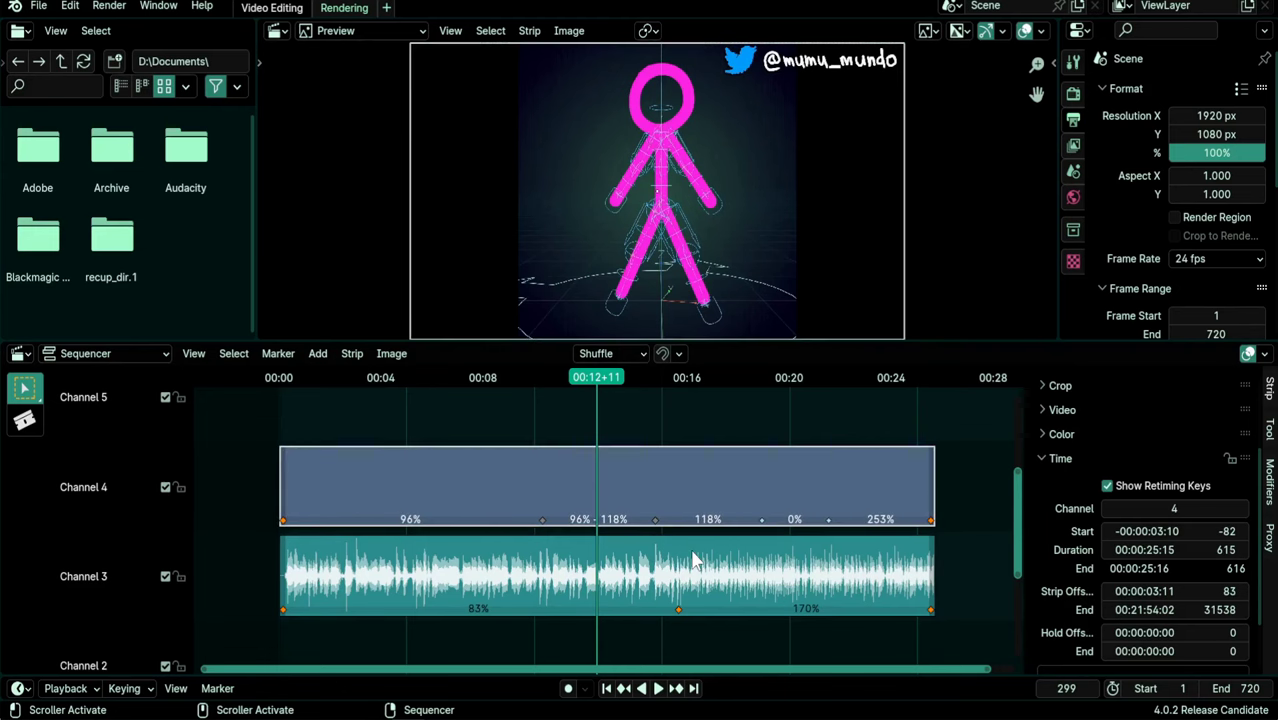
pyautogui.click(695, 560)
pyautogui.click(765, 498)
pyautogui.click(760, 566)
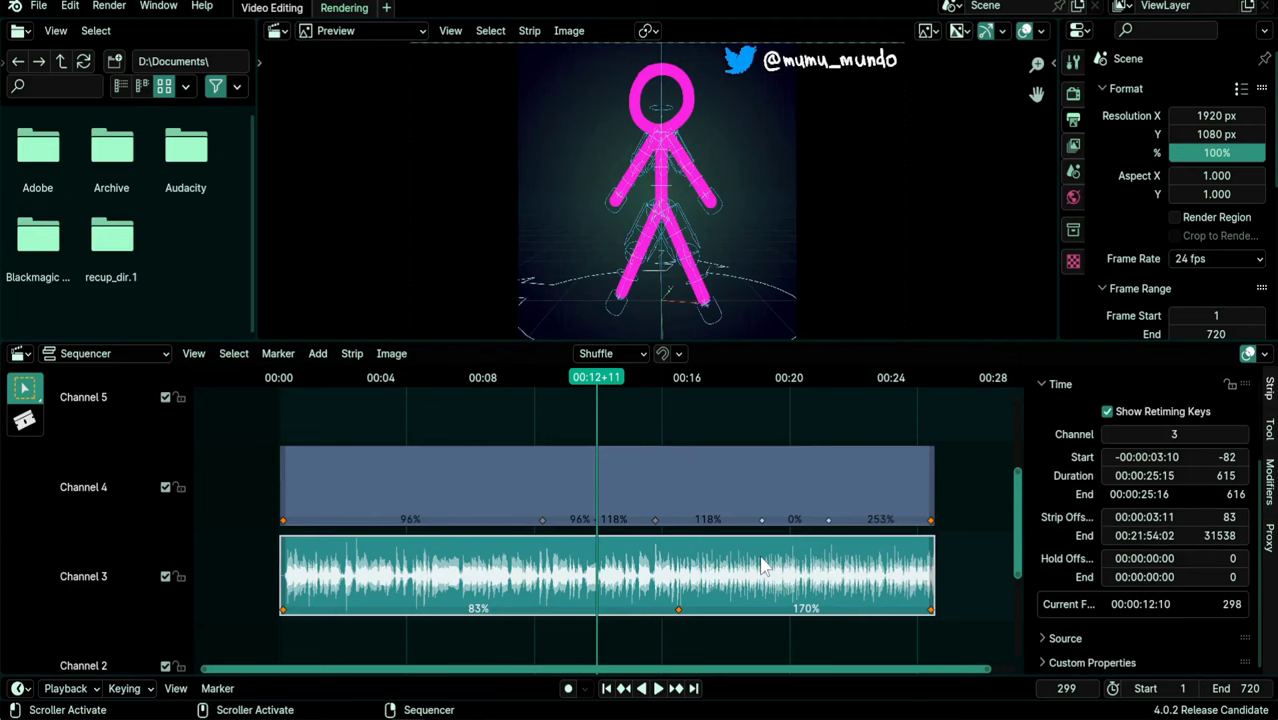
pyautogui.click(697, 522)
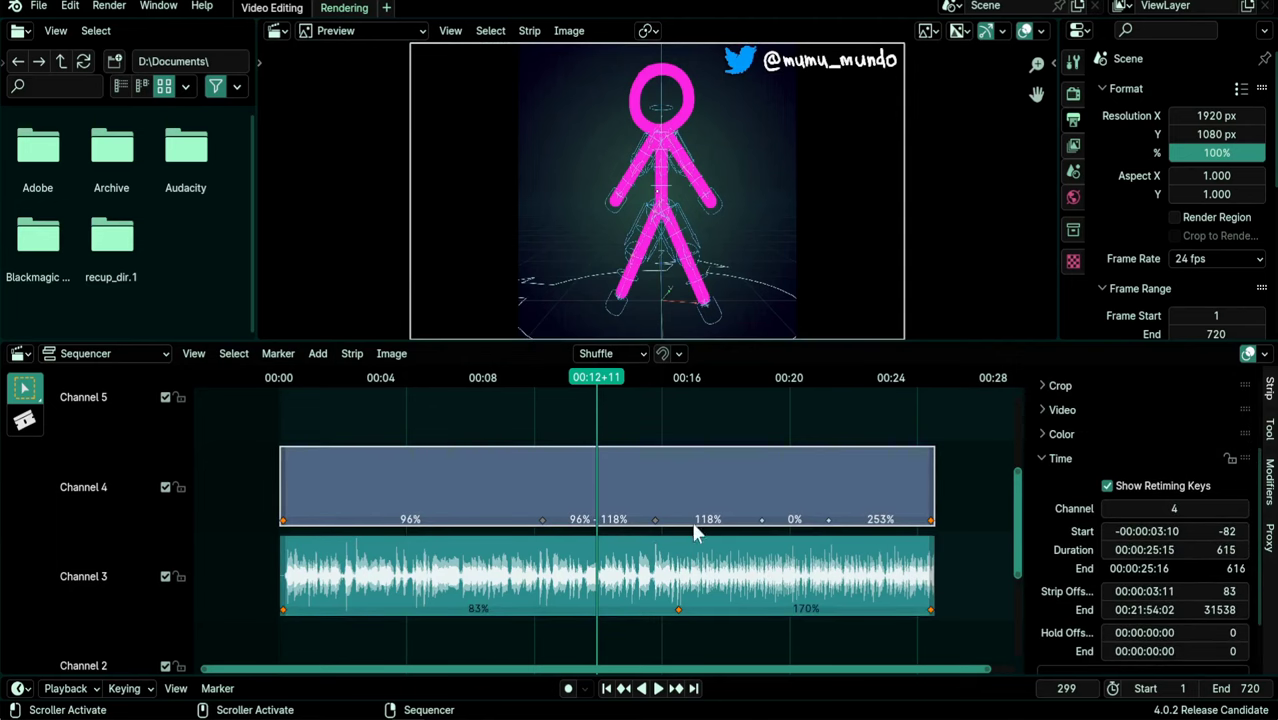
pyautogui.click(455, 572)
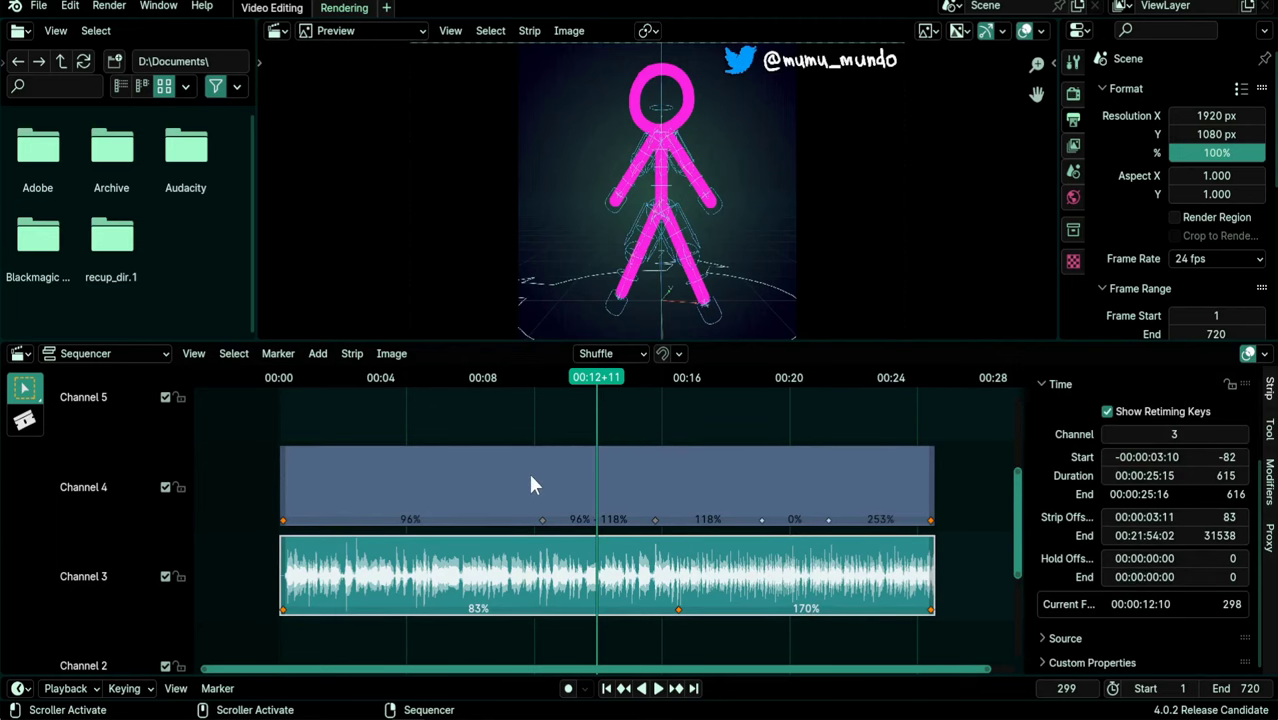